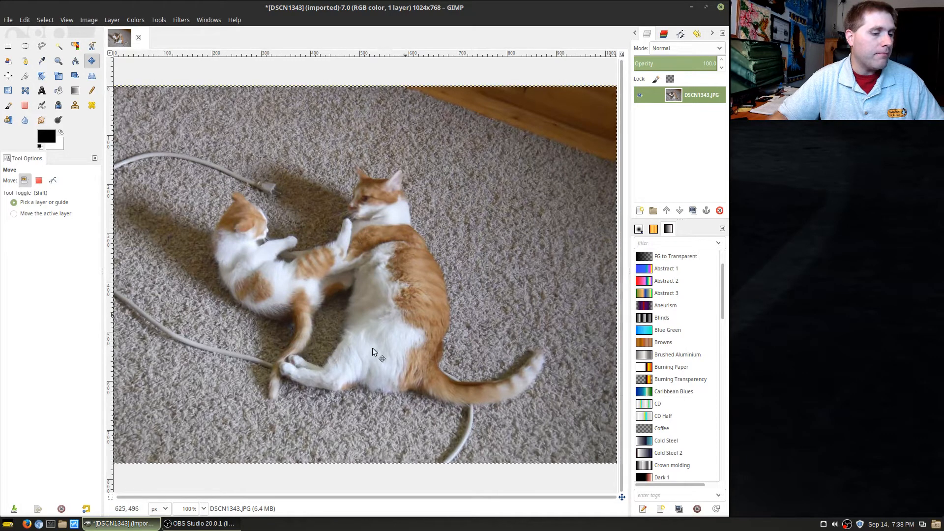
Add the text "This is some text" across the upper part of the cat photo
click(43, 92)
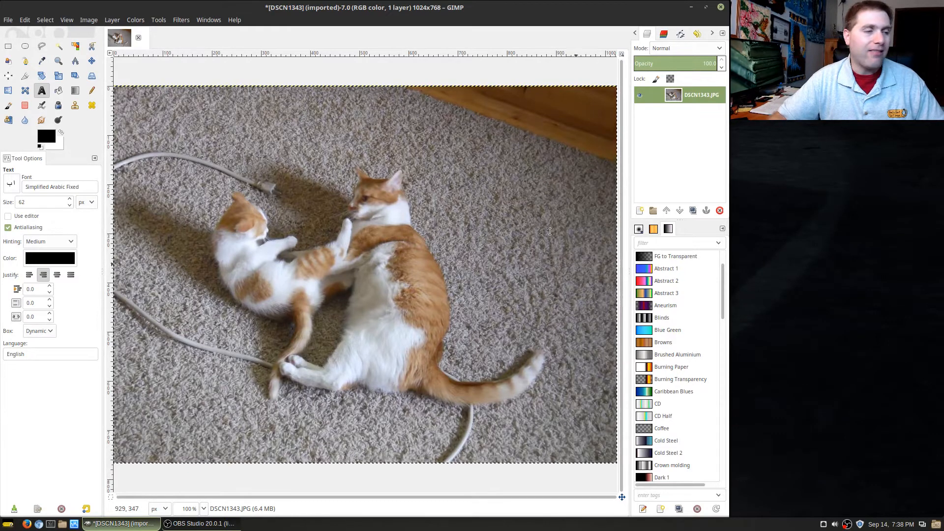
click(217, 126)
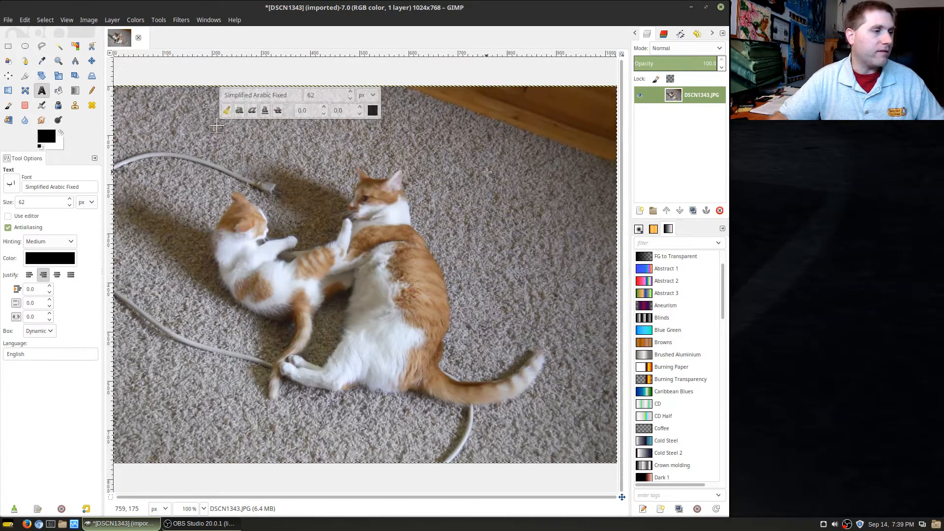
text(This is some text)
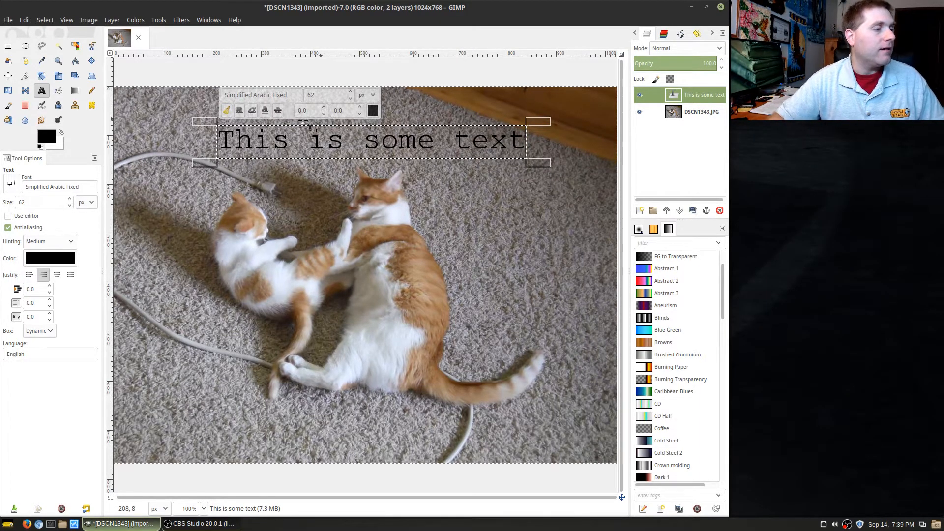
Recolor all of the text white and move it down over the lower part of the cats
triple_click(284, 135)
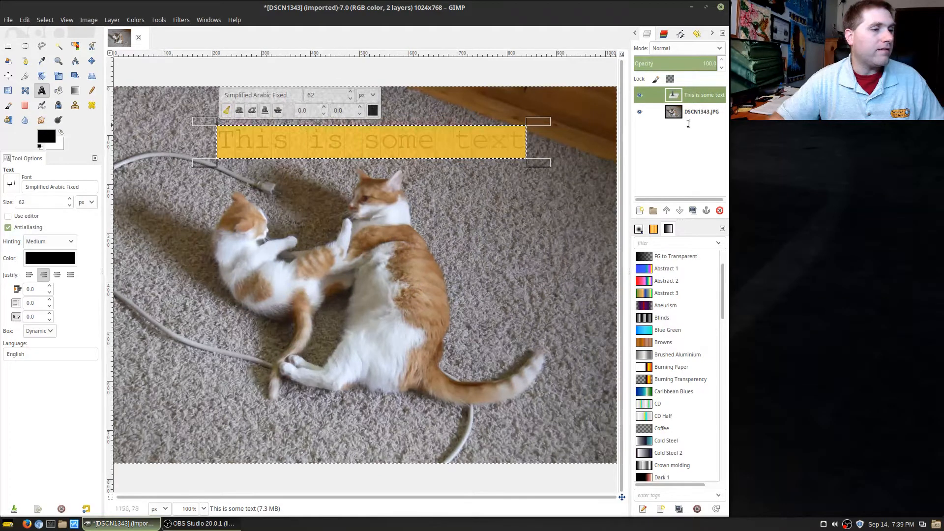
click(373, 110)
click(310, 128)
click(453, 200)
click(92, 60)
drag(403, 145, 378, 351)
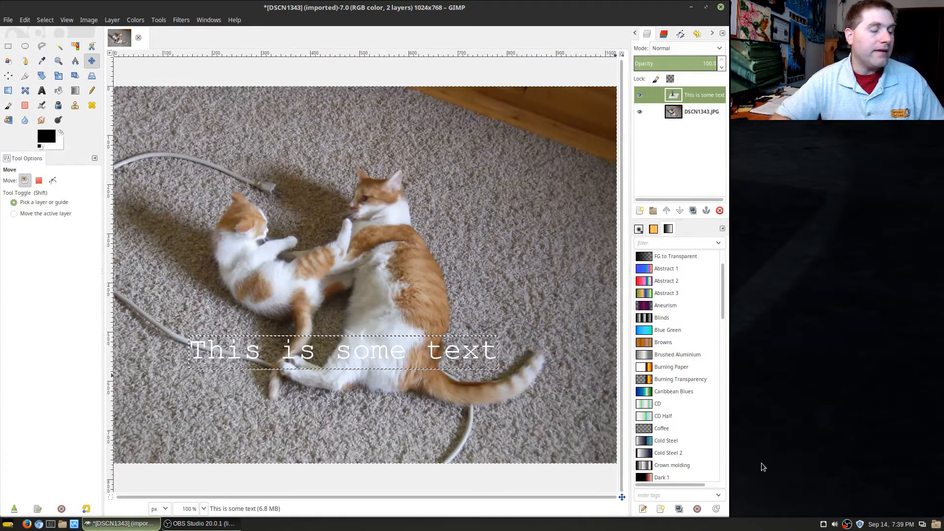
click(697, 112)
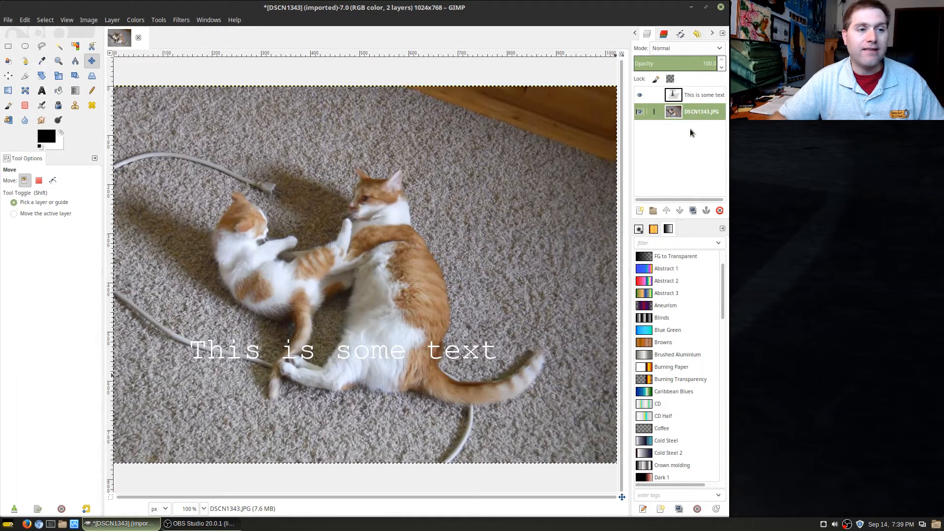
click(702, 98)
click(702, 114)
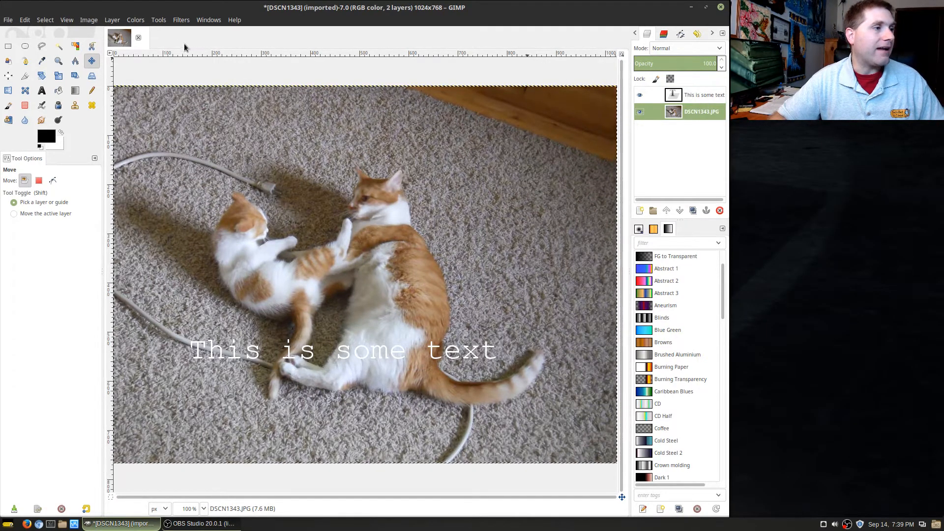
click(177, 21)
mouse_move(251, 156)
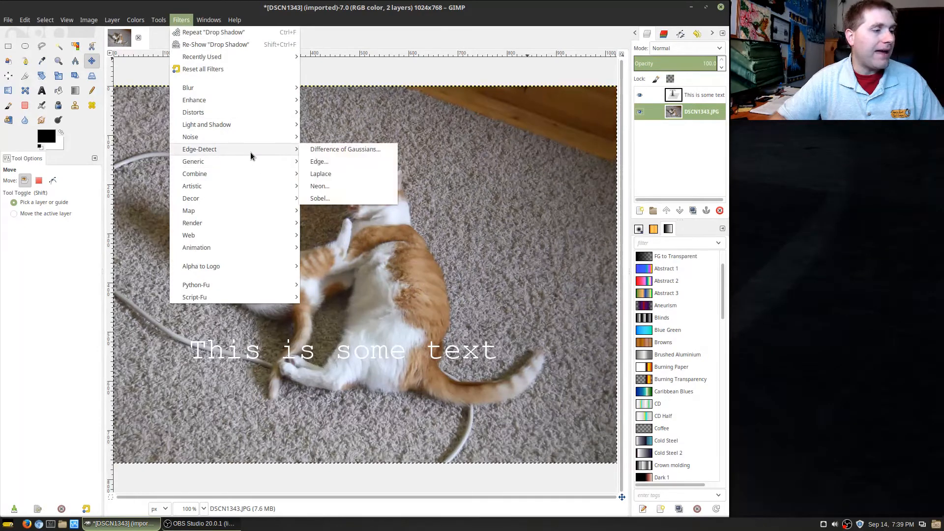
click(661, 147)
Try applying a Drop Shadow to the "This is some text" layer
click(708, 95)
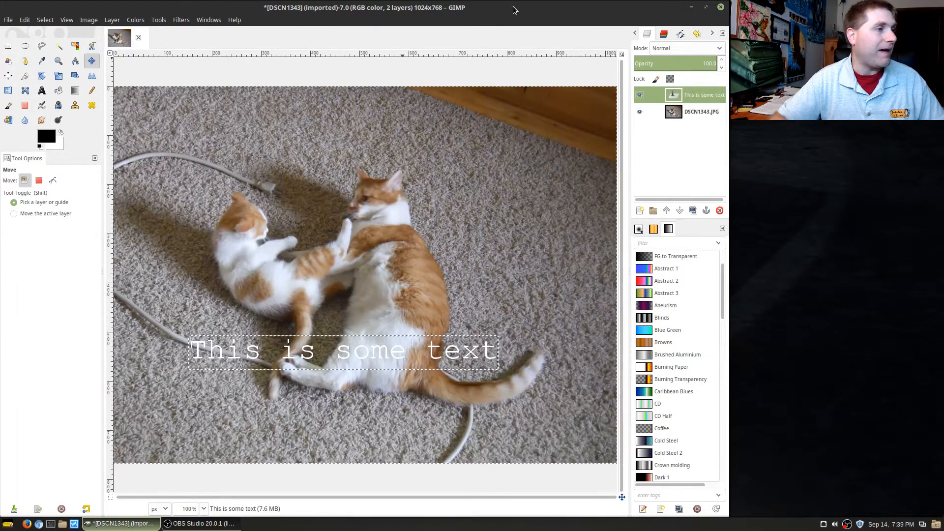
click(160, 22)
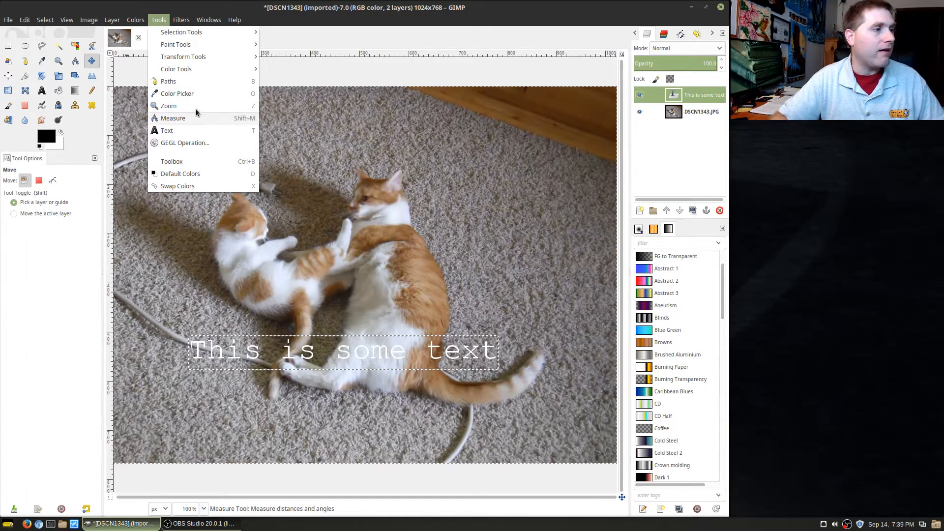
mouse_move(180, 20)
mouse_move(248, 125)
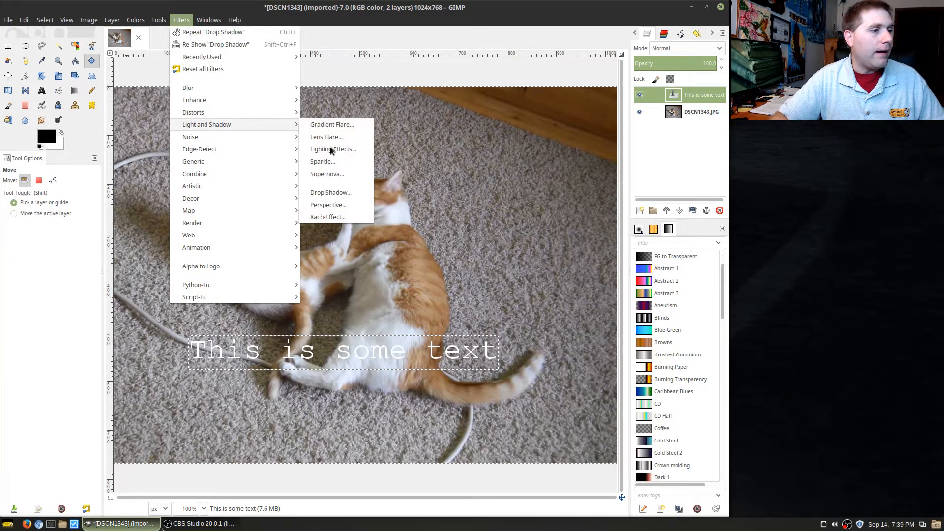
click(353, 193)
click(432, 291)
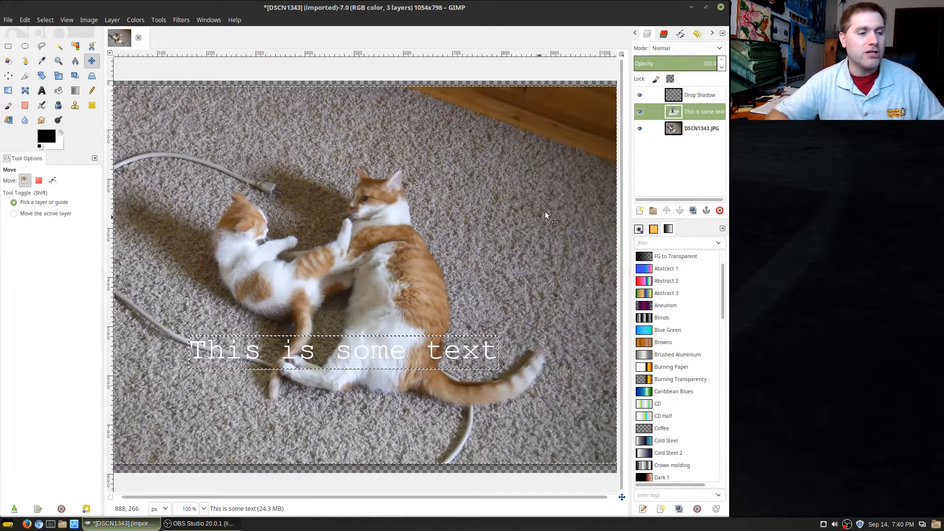
key(ctrl+z)
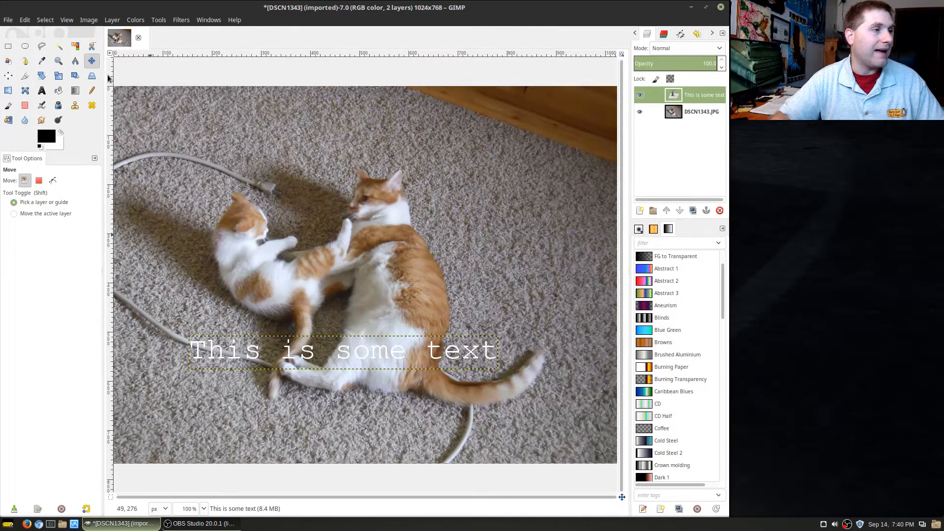
Repeat the Drop Shadow filter on the text layer and try moving the text upward on its own
click(181, 20)
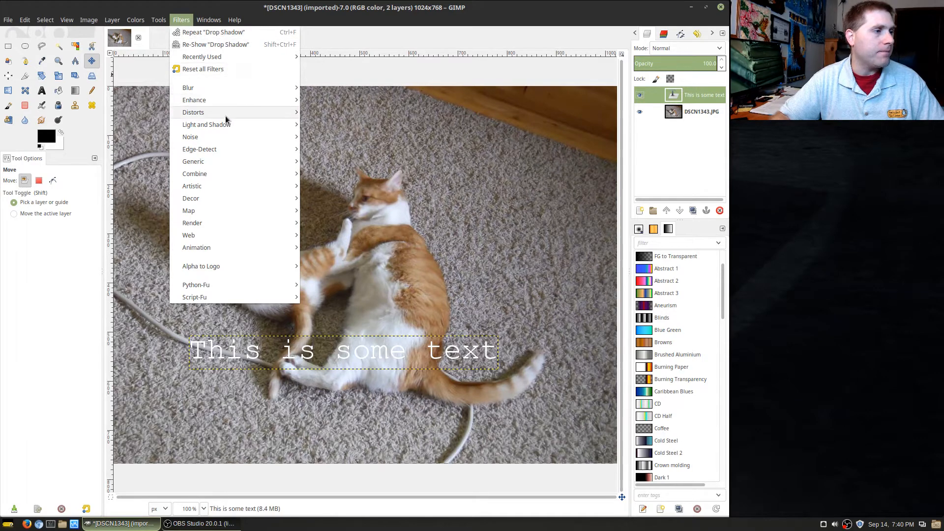
click(192, 34)
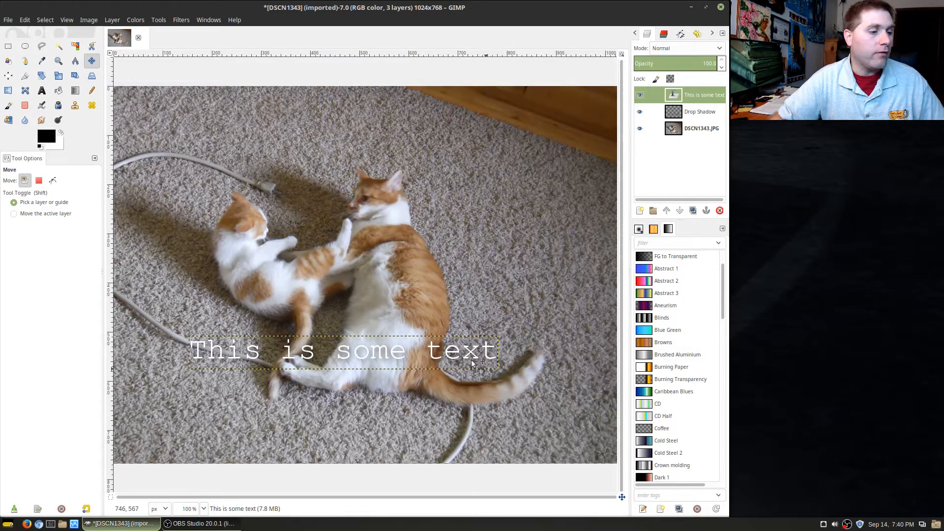
drag(472, 355, 493, 221)
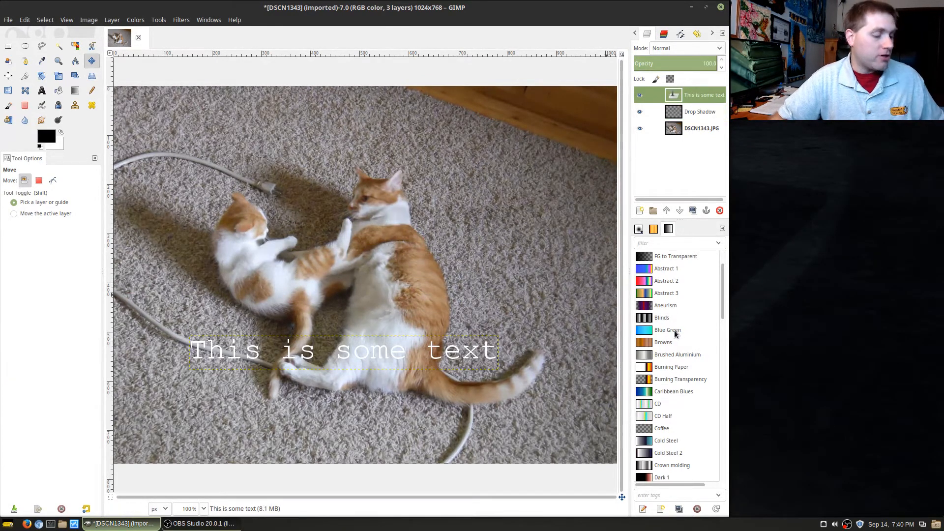
key(ctrl+z)
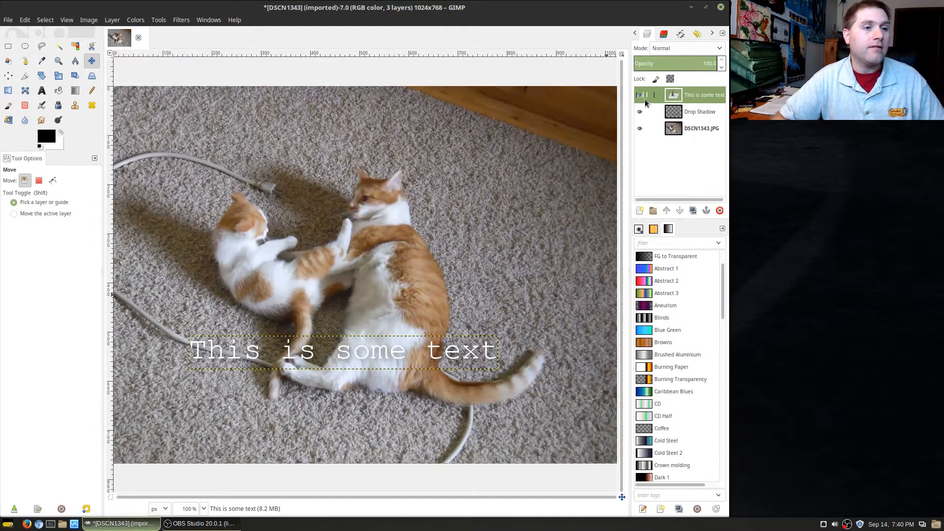
Link the text layer with the Drop Shadow layer and try moving them together
click(653, 97)
click(650, 112)
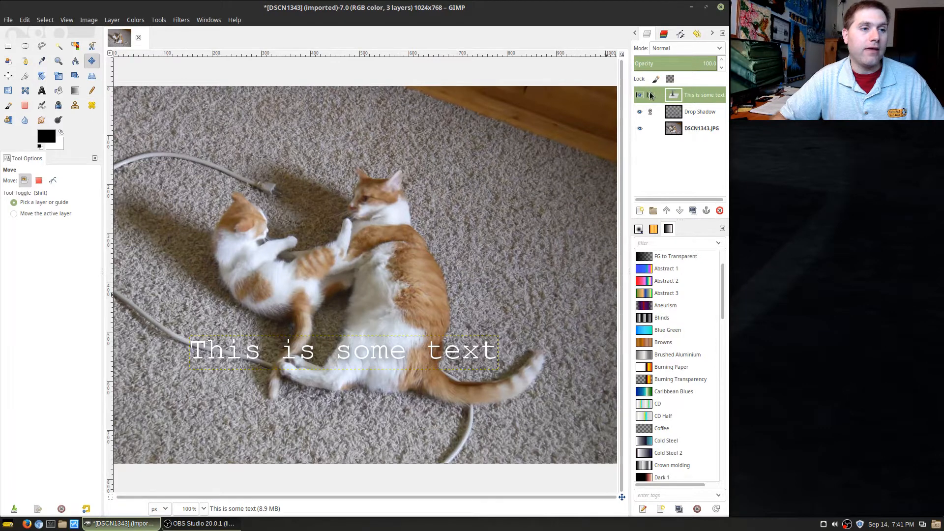
drag(479, 358, 531, 325)
key(ctrl+z)
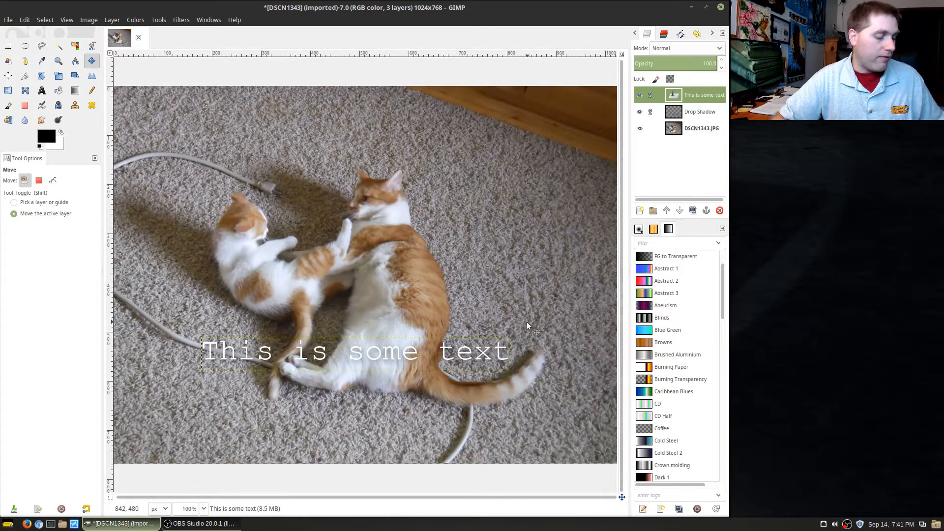
Undo the layer linking and the drop shadow, leaving only the text and photo layers
key(ctrl+z)
key(ctrl+z)
key(ctrl+z)
key(ctrl+y)
key(ctrl+y)
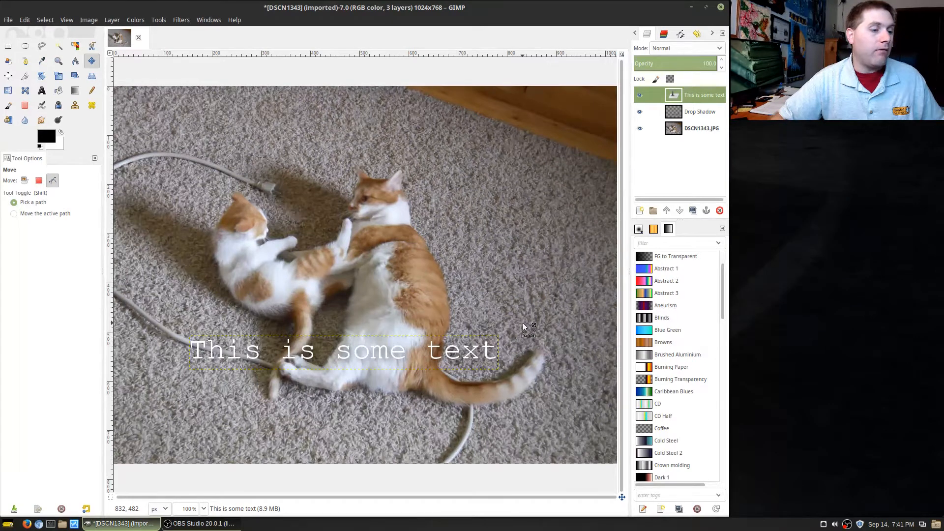
key(ctrl+z)
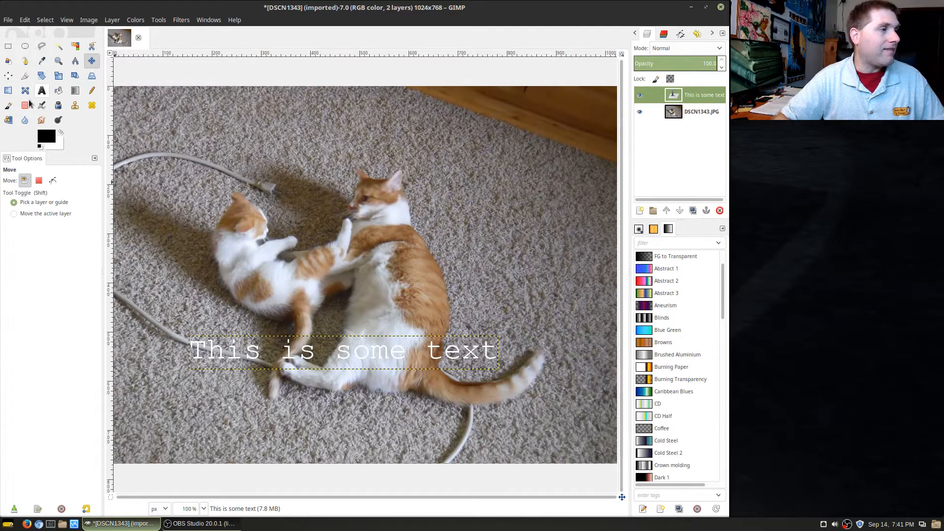
Recolor the whole text black (000000) and move it to the upper-right corner of the photo
click(42, 92)
drag(202, 354, 722, 354)
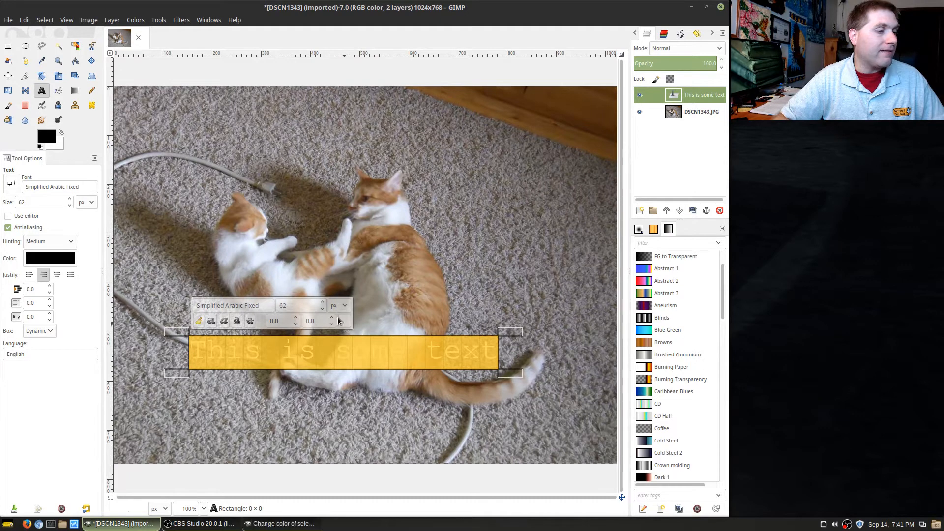
click(346, 324)
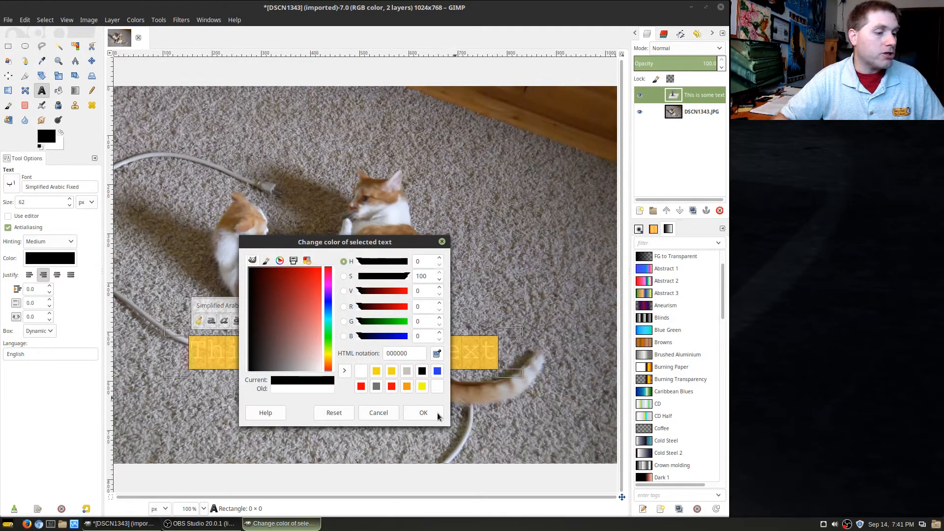
click(438, 417)
click(92, 60)
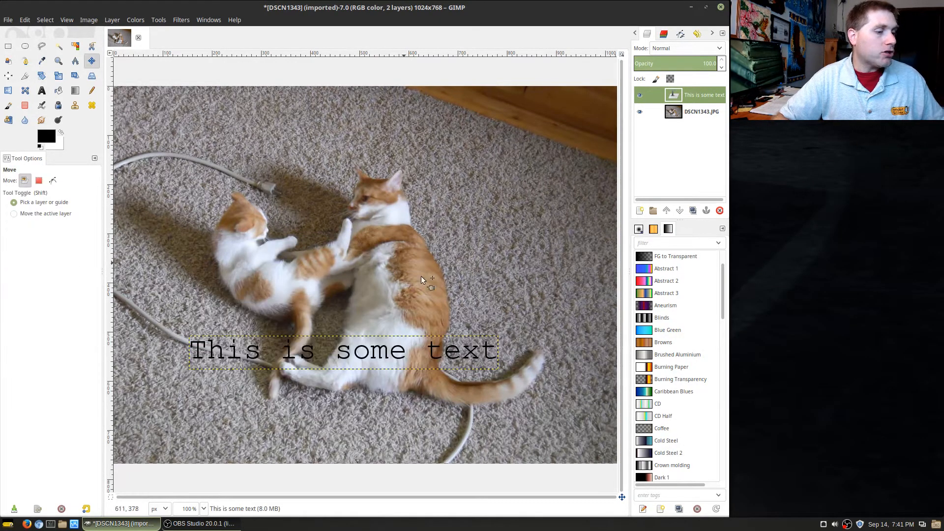
drag(401, 273, 515, 23)
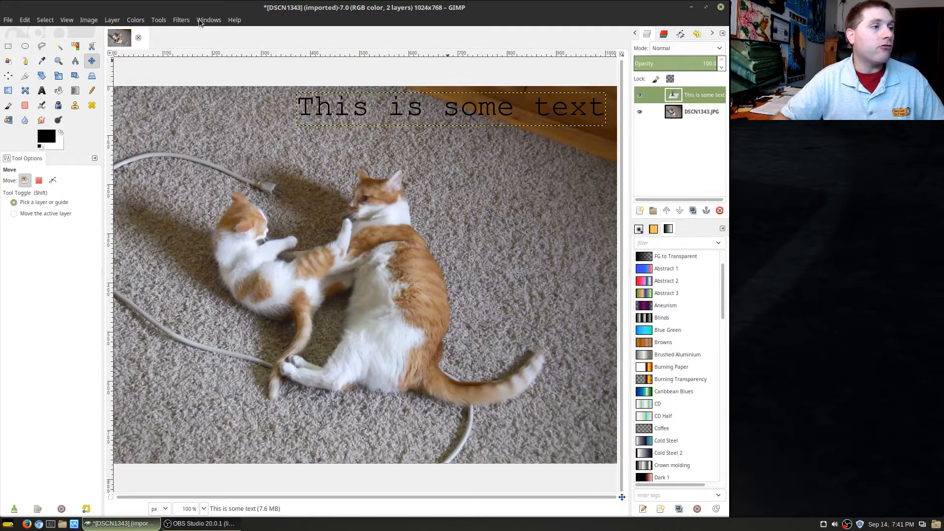
Start a Drop Shadow on the text layer and set the shadow color to white
click(180, 21)
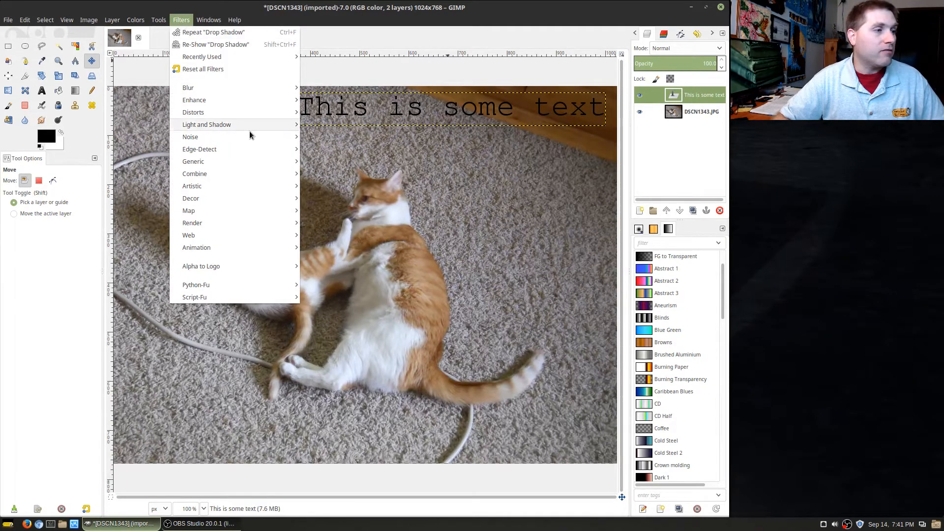
mouse_move(241, 124)
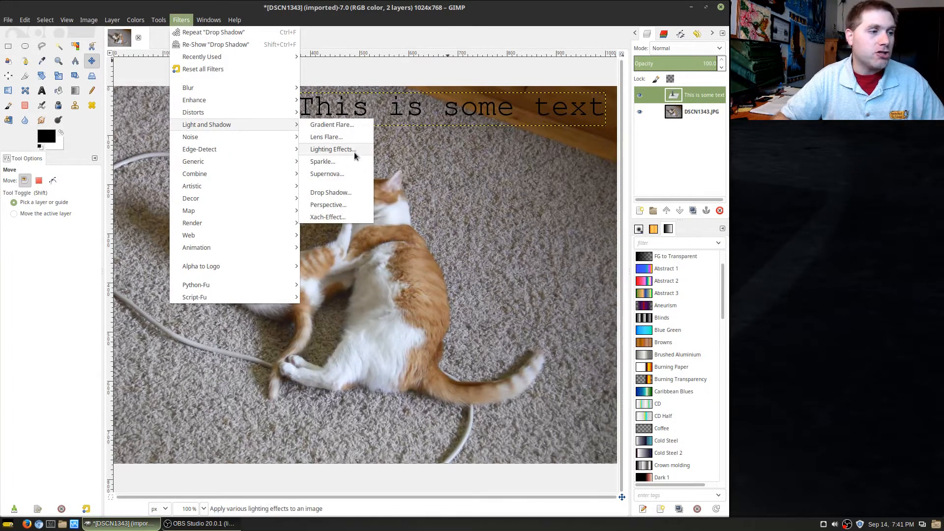
click(343, 193)
drag(392, 143, 619, 190)
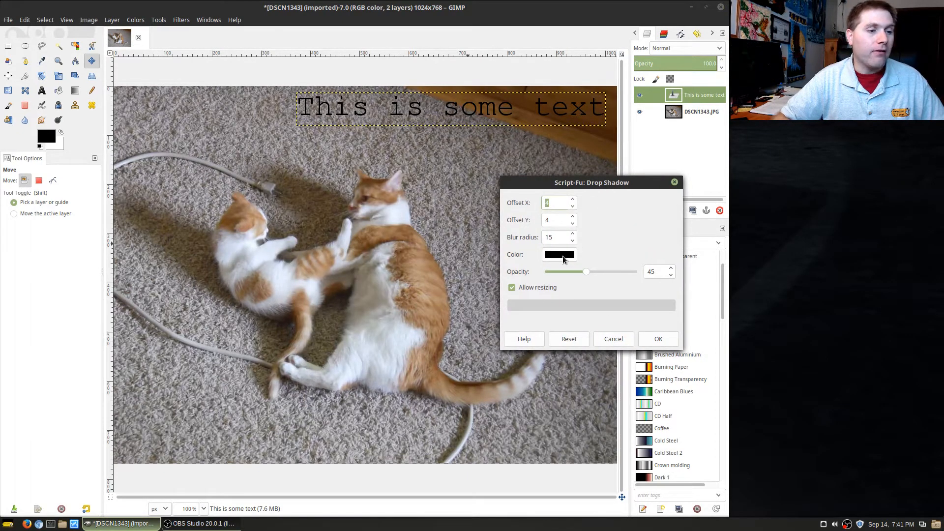
click(562, 256)
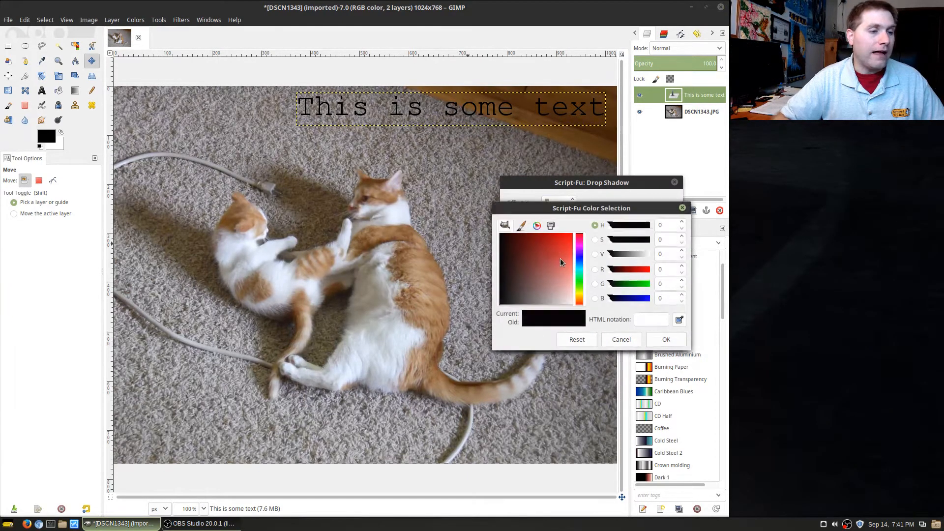
click(672, 342)
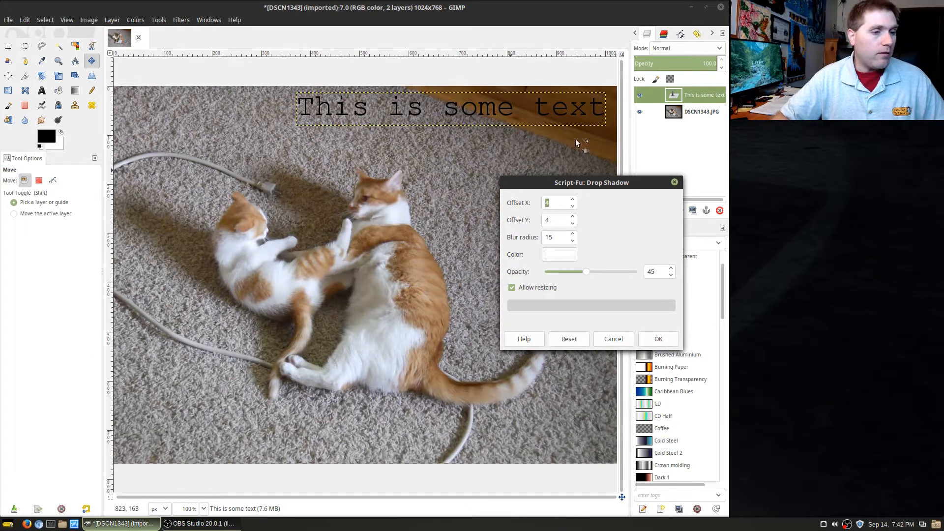
Set the drop shadow's X offset to 2 and its Y offset to 2
click(572, 199)
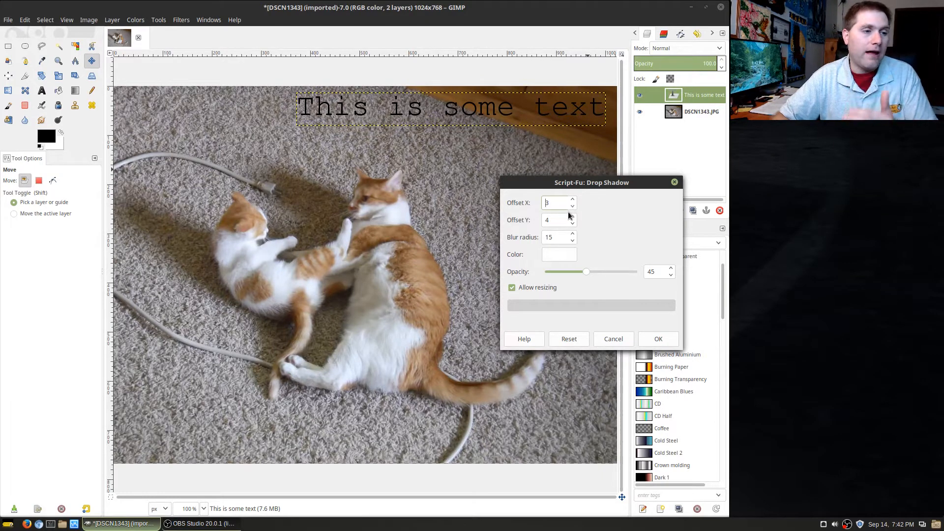
double_click(573, 224)
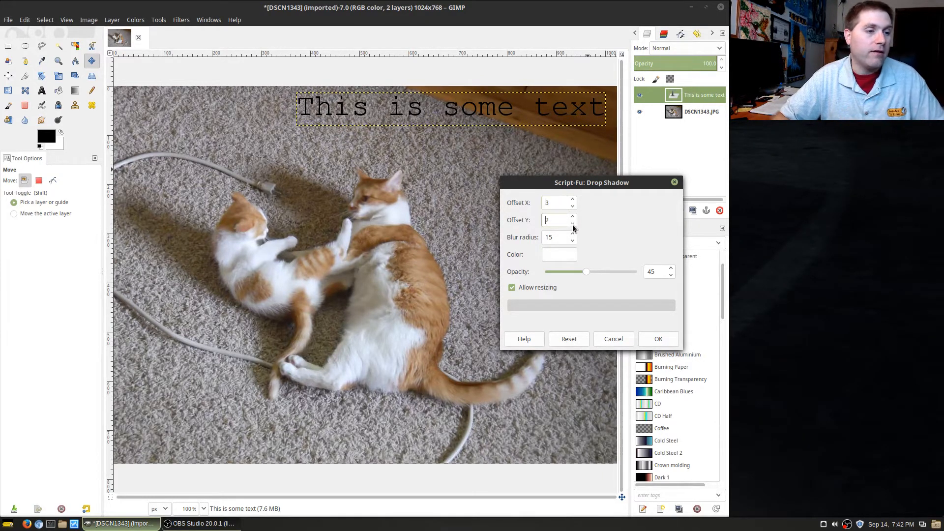
click(572, 218)
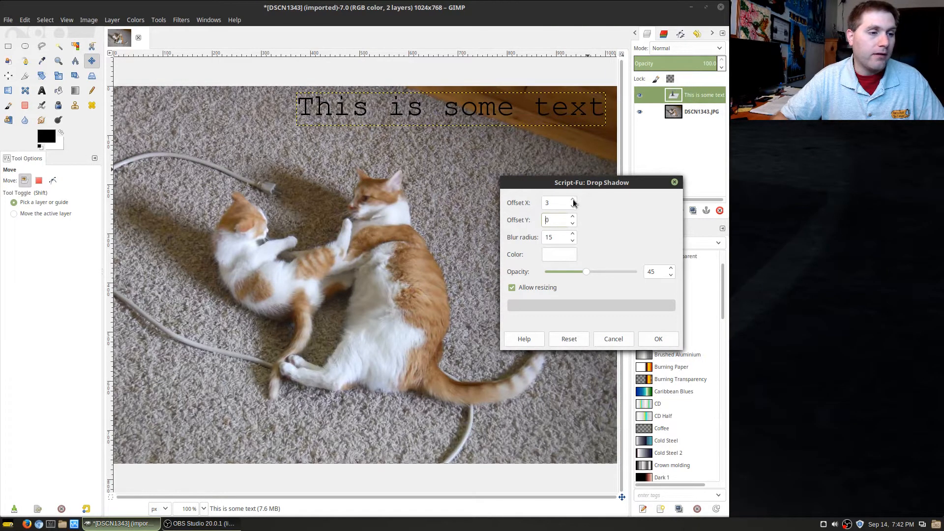
click(573, 218)
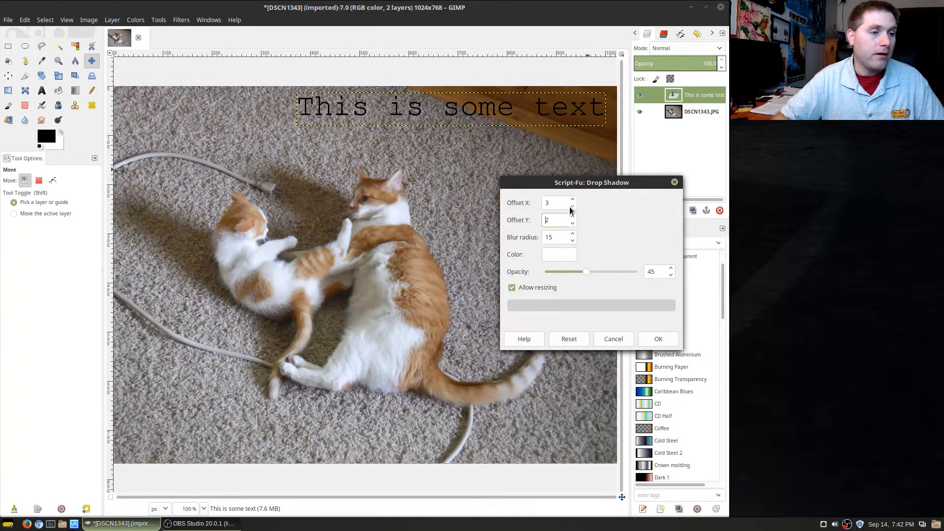
click(573, 206)
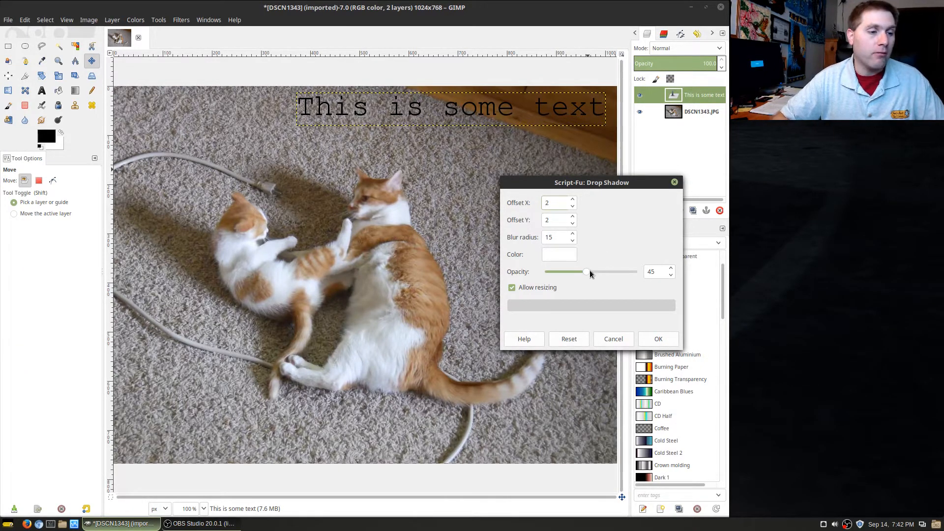
Set the drop shadow's opacity to 100, blur radius to 1 and both offsets to 1, and apply it to the text
drag(592, 272, 642, 272)
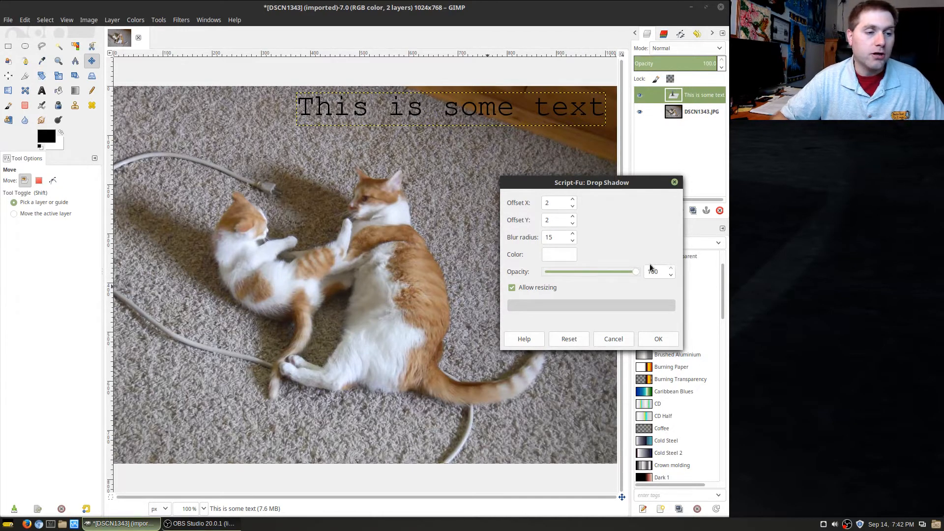
click(572, 241)
click(572, 223)
click(573, 207)
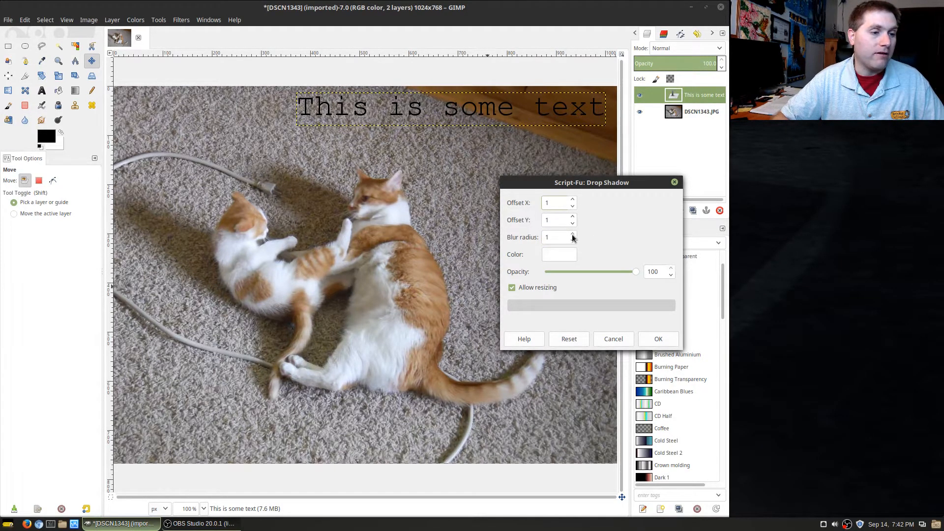
click(659, 340)
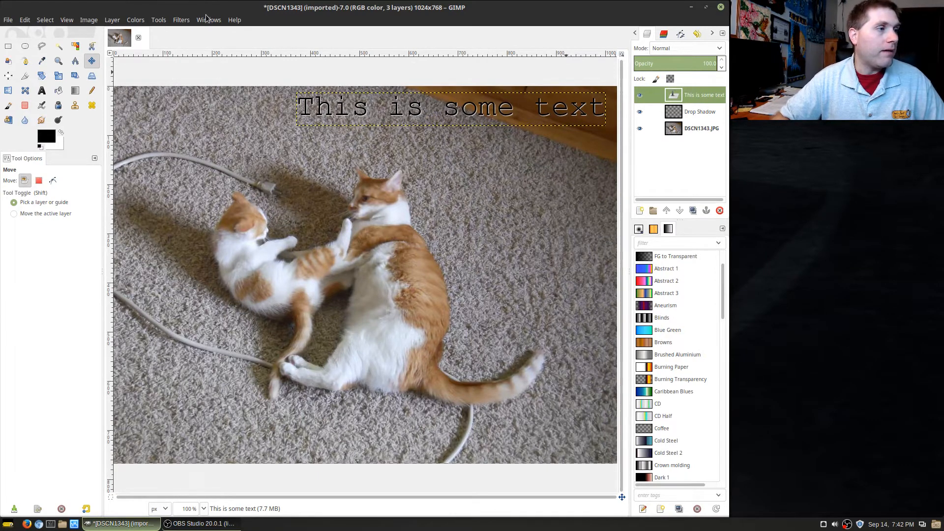
Add a second white drop shadow to the text with X and Y offsets of -1 and a blur radius of 1
click(183, 20)
mouse_move(223, 125)
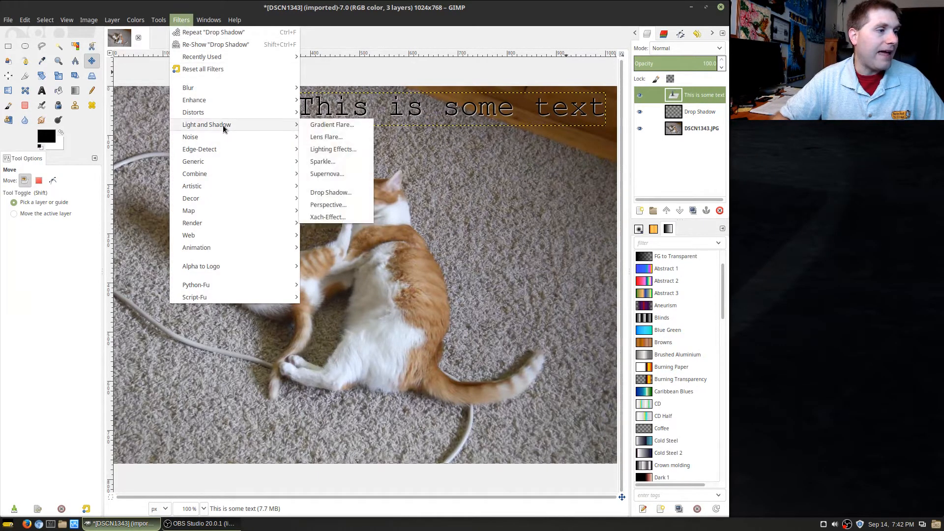
click(338, 191)
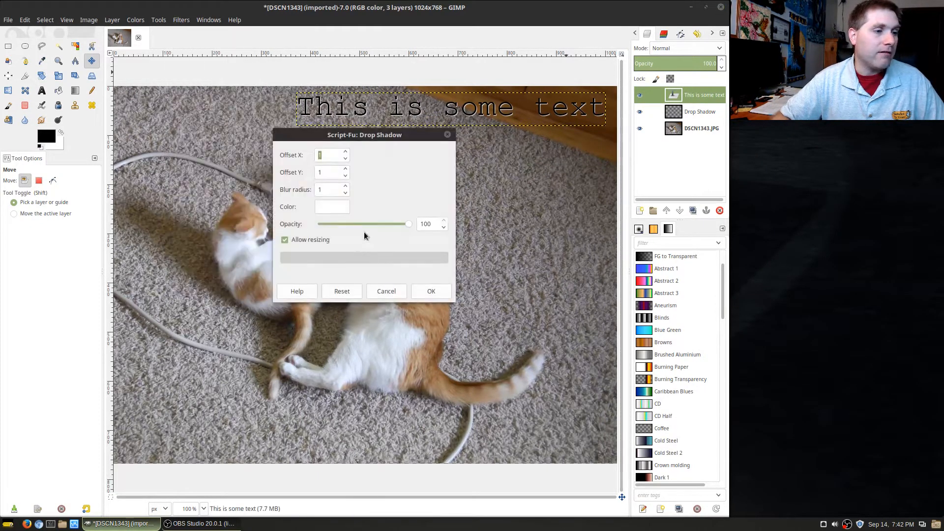
click(346, 176)
click(345, 176)
click(346, 193)
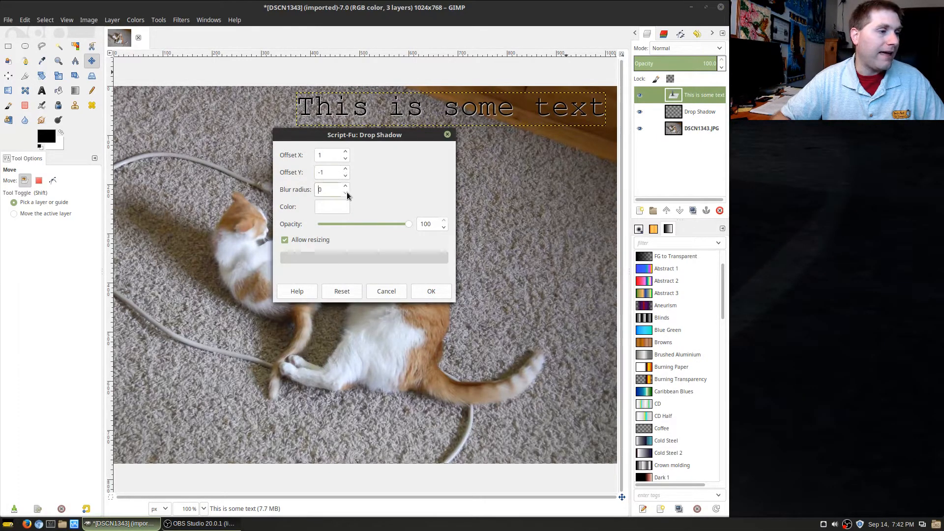
click(346, 187)
click(346, 152)
click(346, 153)
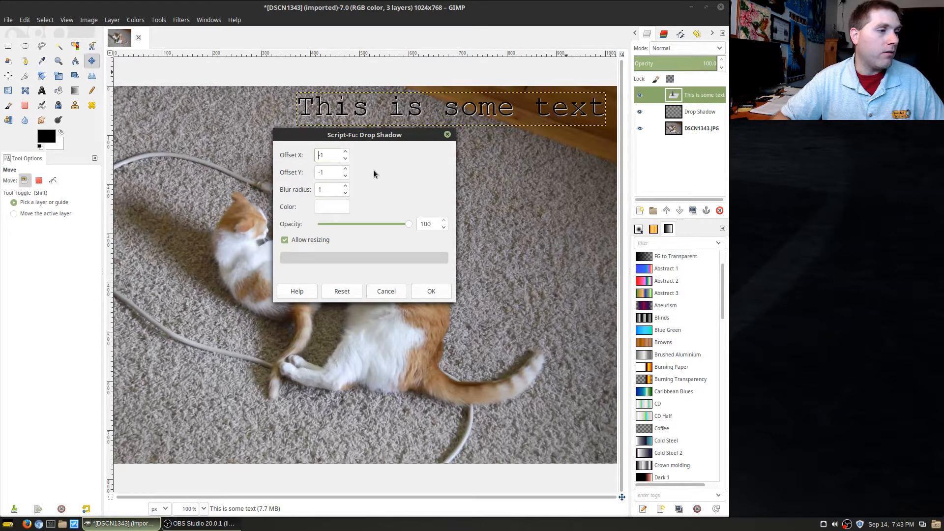
click(432, 291)
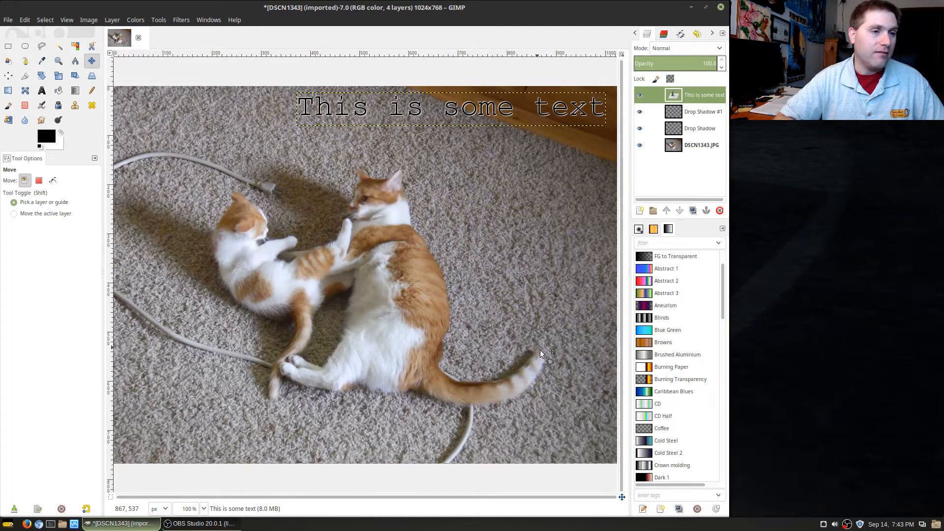
Toggle the visibility of the two drop shadow layers to compare how each affects the text
click(640, 112)
click(640, 115)
click(640, 128)
click(640, 112)
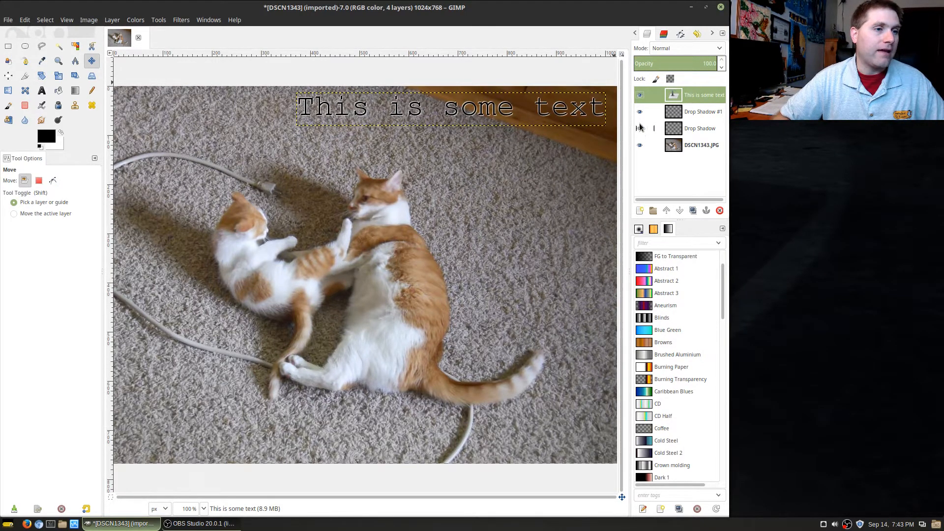
click(640, 112)
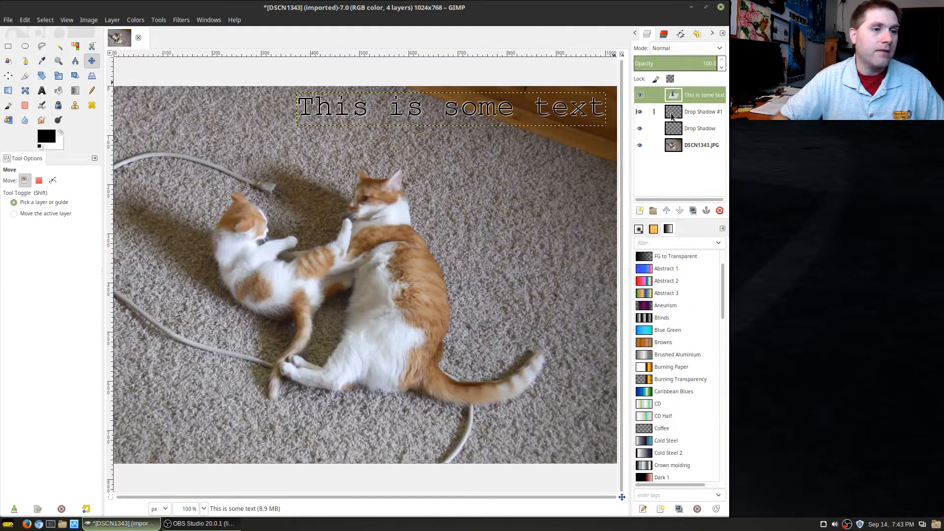
Delete both drop shadow layers, keeping the text and photo layers
click(692, 118)
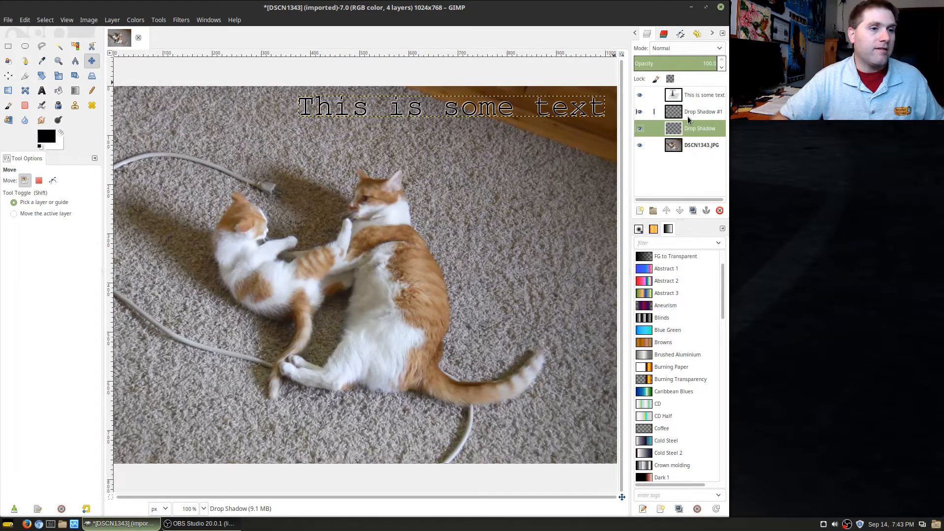
right_click(688, 114)
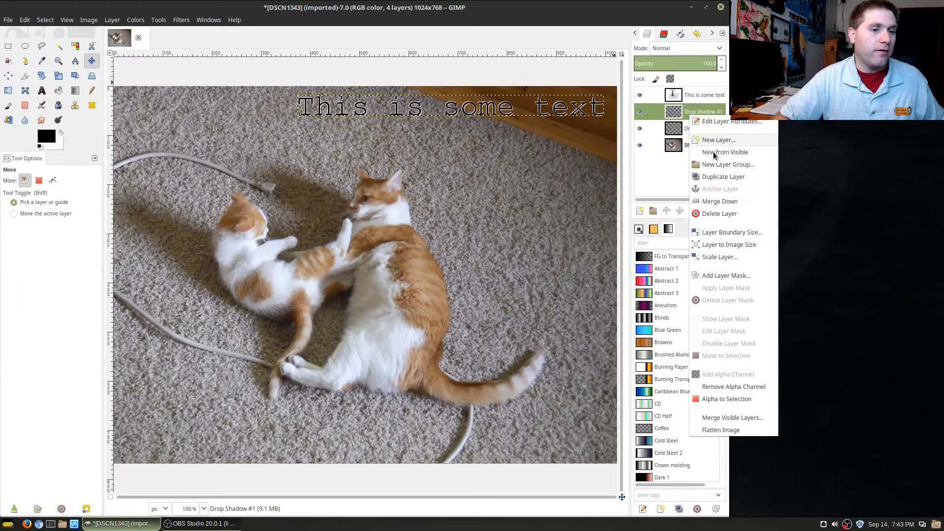
click(720, 213)
right_click(692, 112)
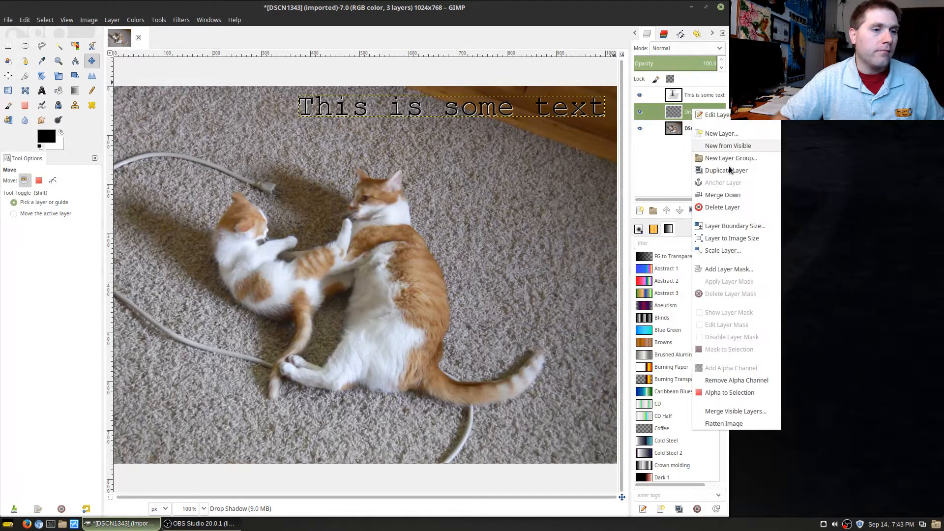
click(726, 208)
Start a Drop Shadow on the photo layer and set its blur radius to 3
click(181, 20)
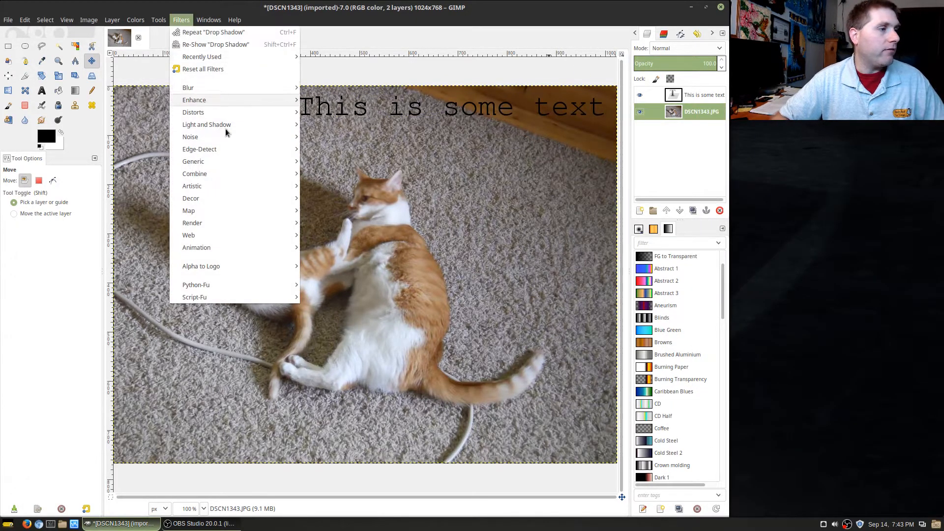
mouse_move(282, 121)
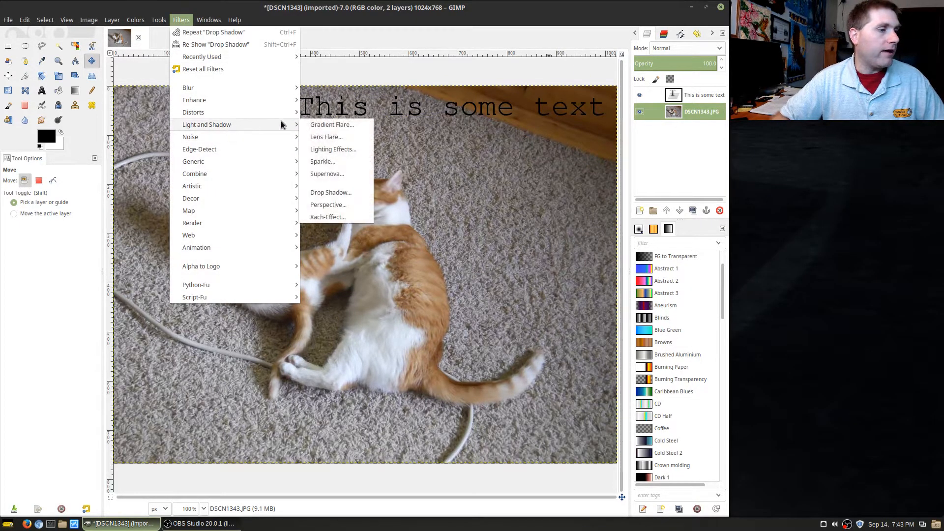
click(334, 193)
drag(379, 136, 505, 219)
click(472, 269)
click(472, 270)
click(472, 269)
click(472, 269)
click(473, 270)
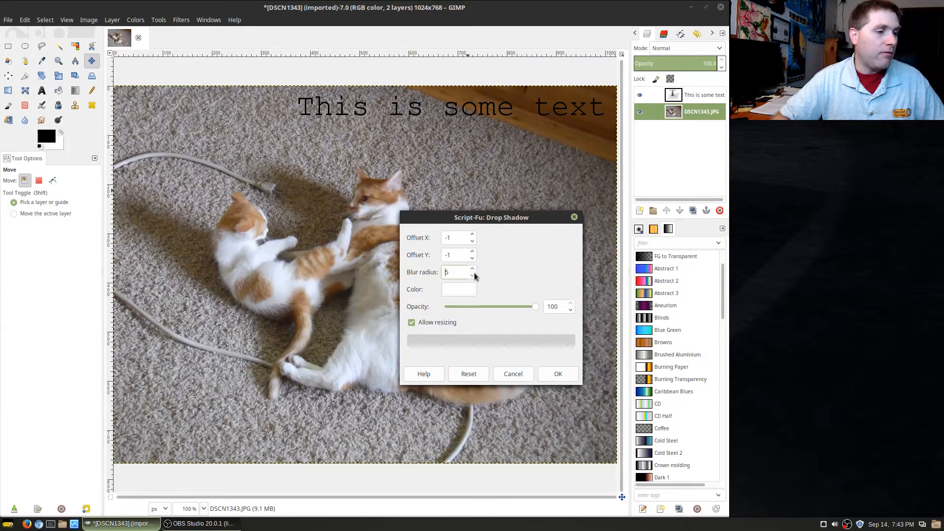
click(472, 275)
Set both shadow offsets to 2 and the blur radius to 5, and apply the shadow to the photo layer
click(472, 257)
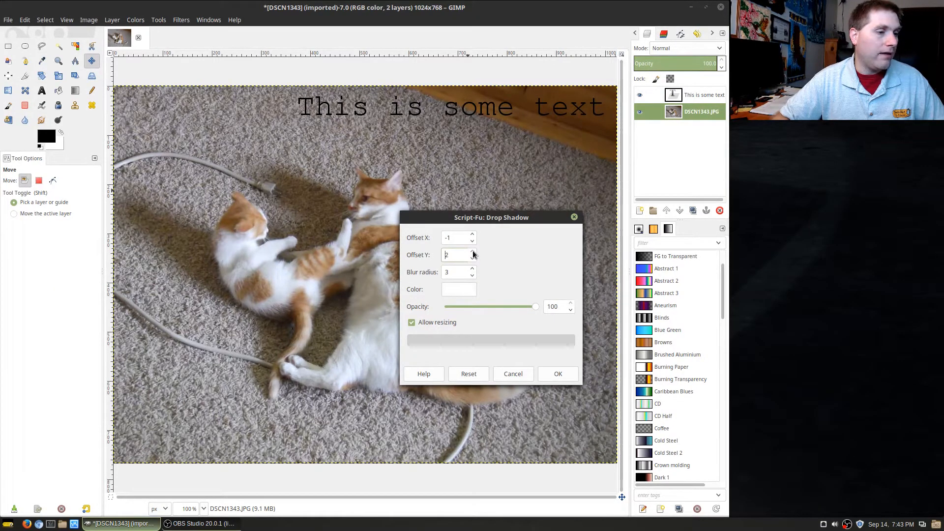
click(472, 235)
click(472, 235)
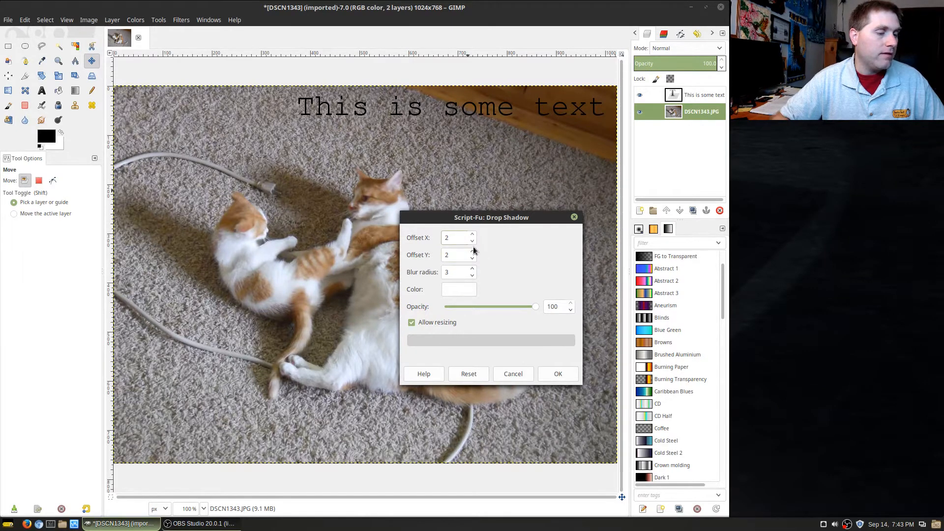
click(472, 269)
click(472, 269)
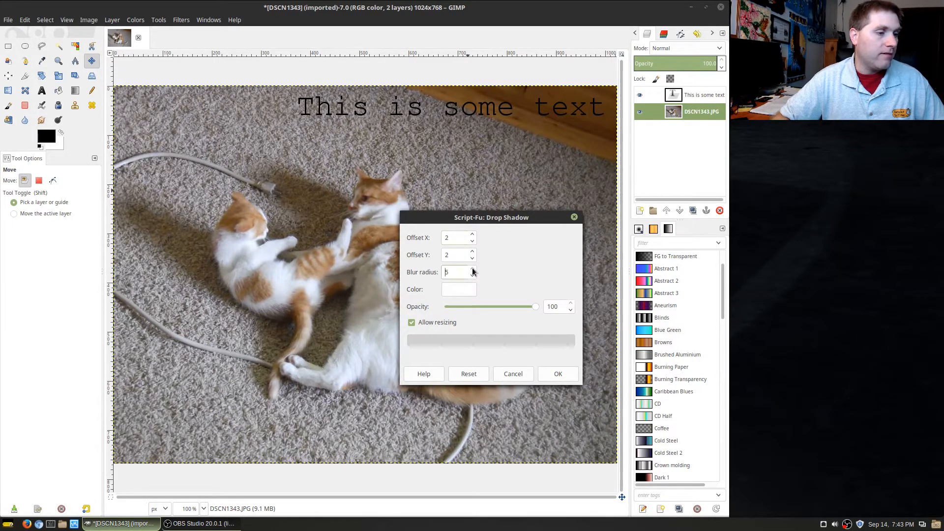
click(558, 374)
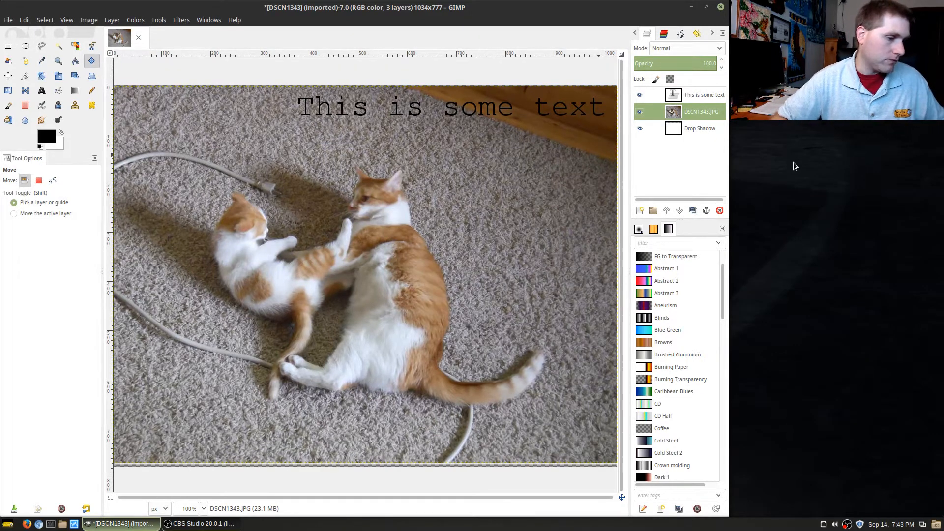
Undo the photo layer's drop shadow and repeat the Drop Shadow filter with the same settings on the text layer
key(ctrl+z)
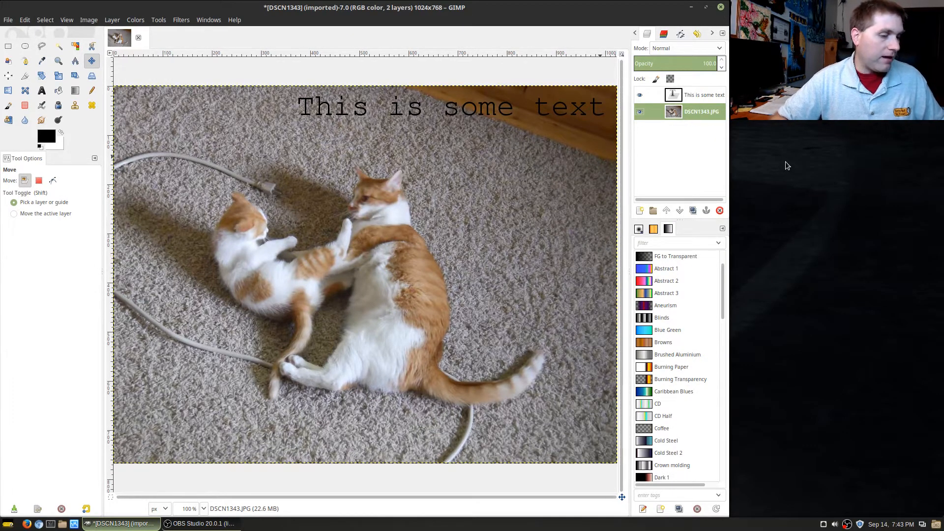
drag(555, 113, 556, 113)
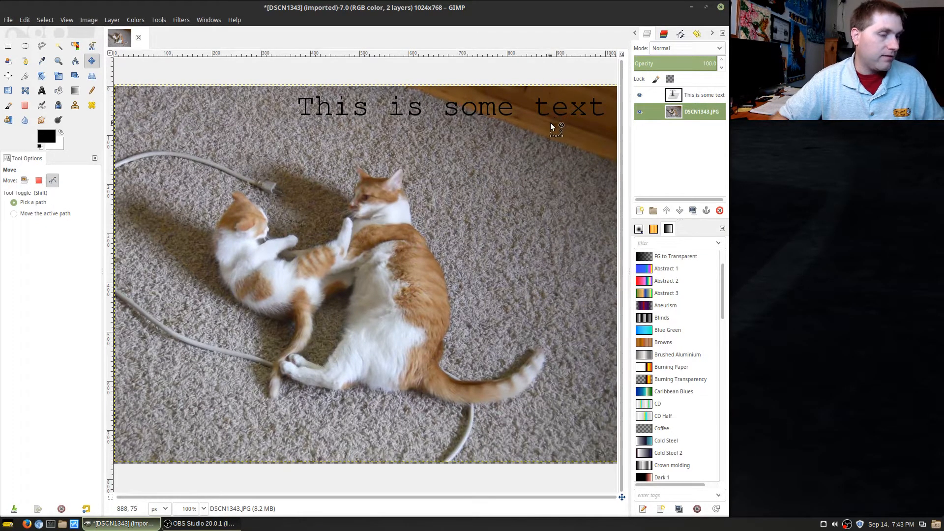
click(700, 93)
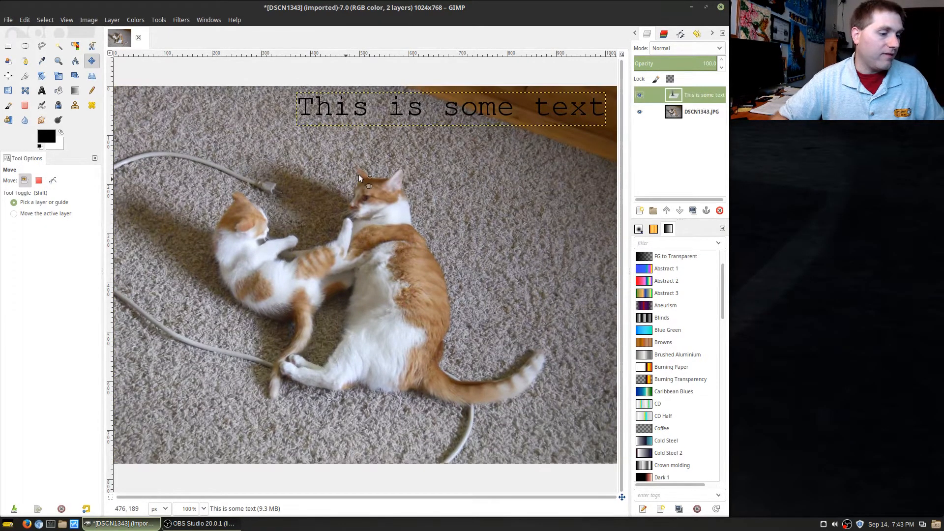
click(180, 22)
click(261, 32)
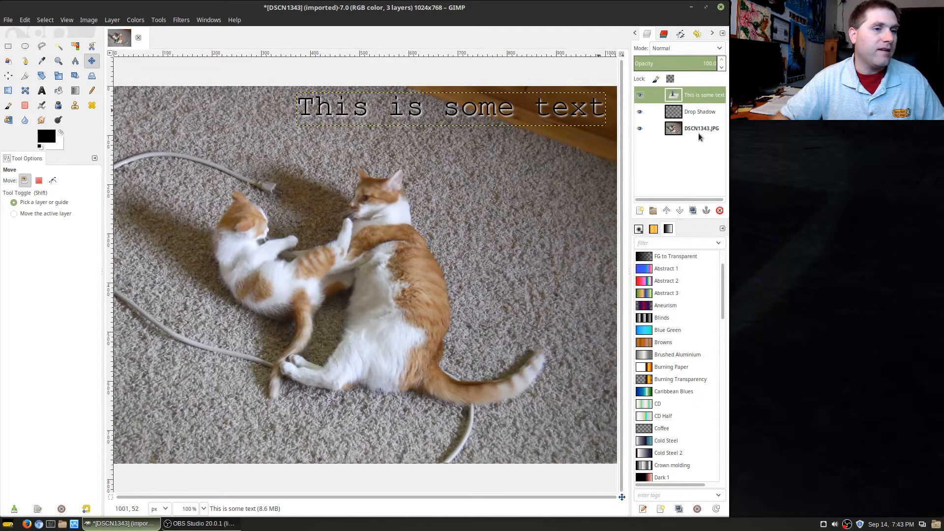
Add a bevel of thickness 5 to the Drop Shadow layer, with Work on copy turned off
click(702, 109)
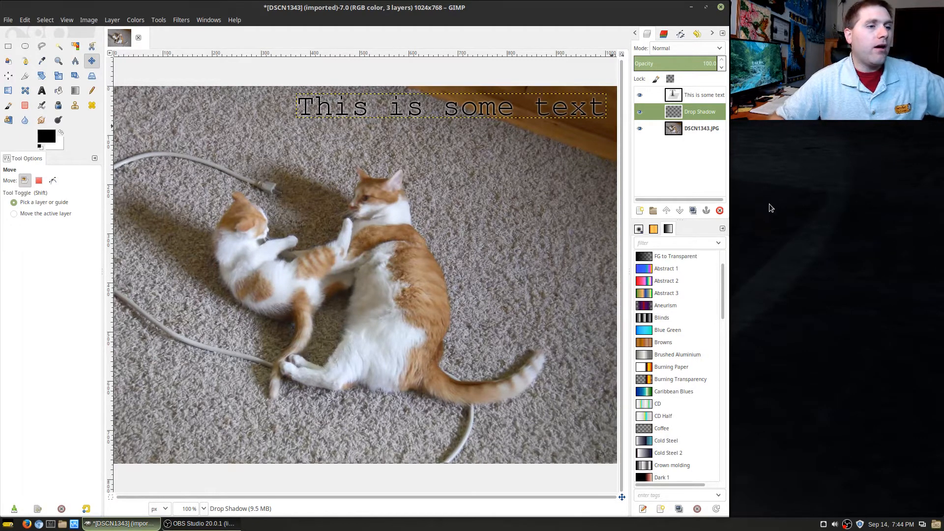
click(181, 21)
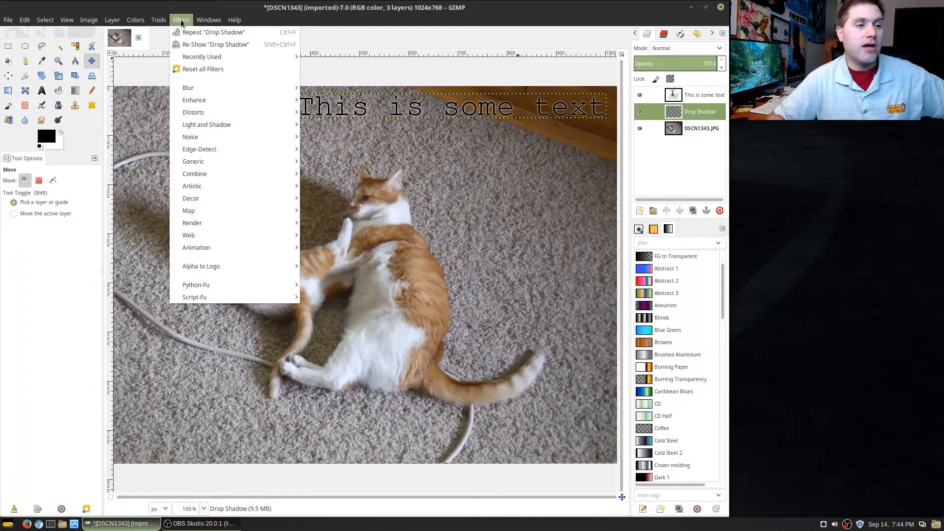
click(471, 237)
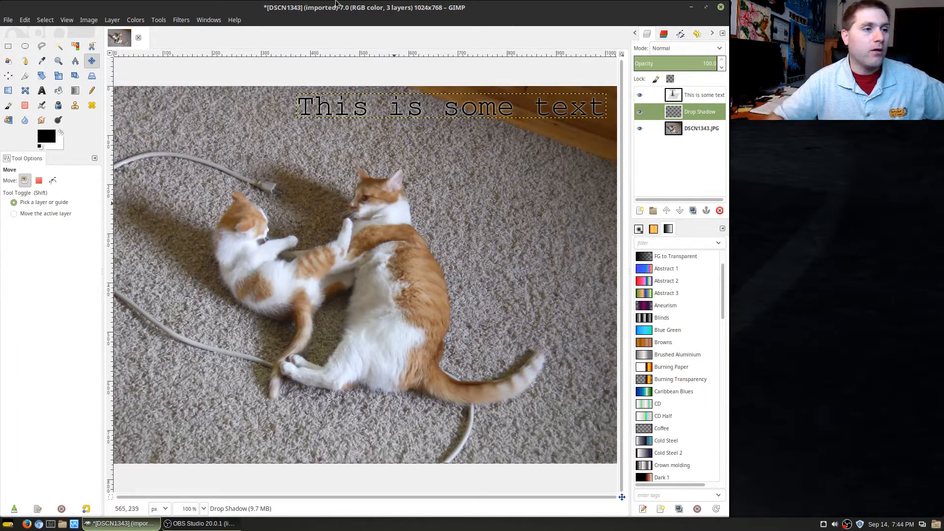
click(180, 21)
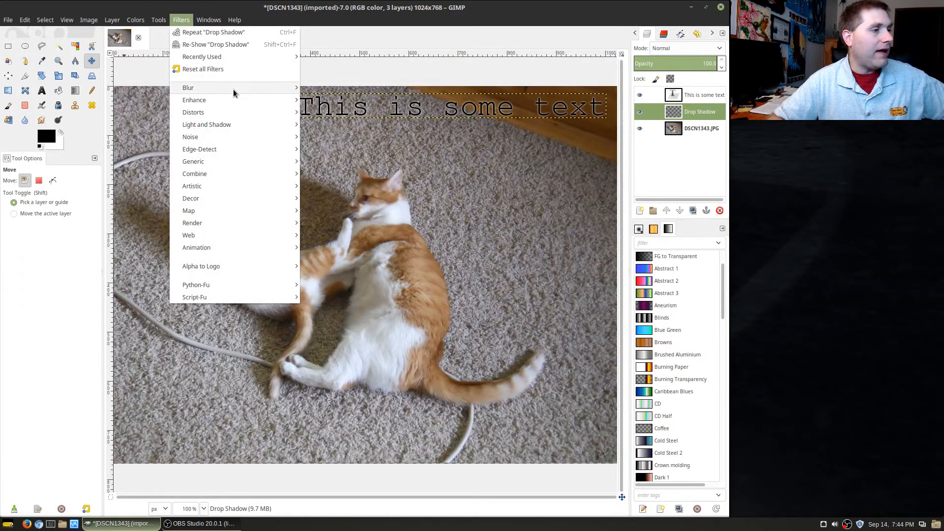
mouse_move(233, 93)
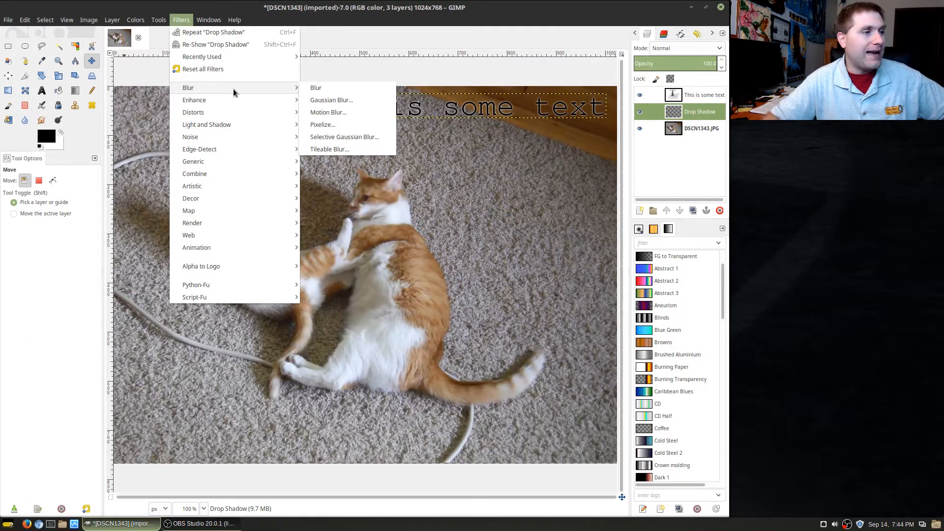
mouse_move(216, 108)
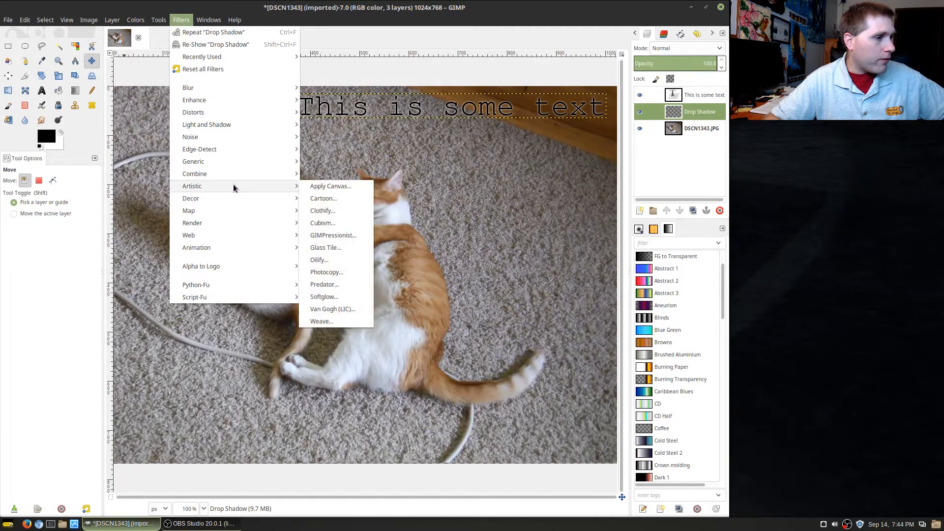
mouse_move(241, 198)
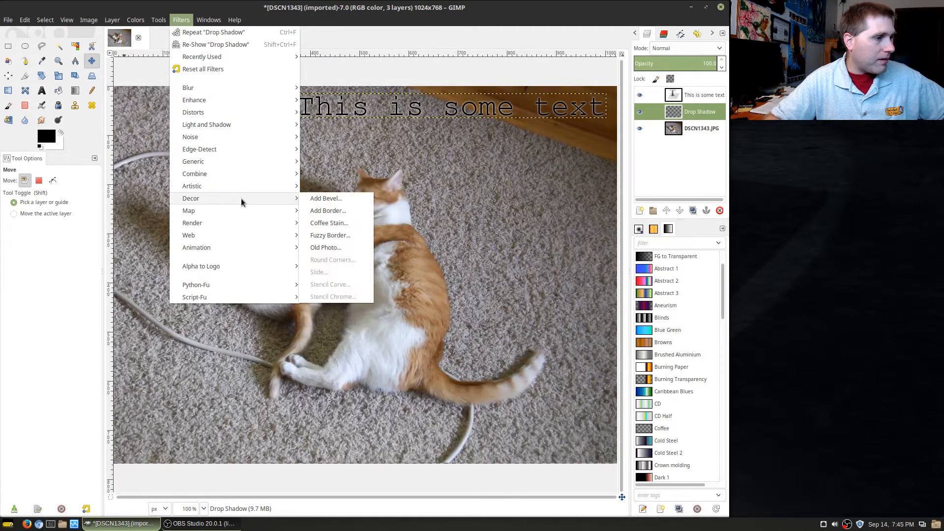
click(348, 200)
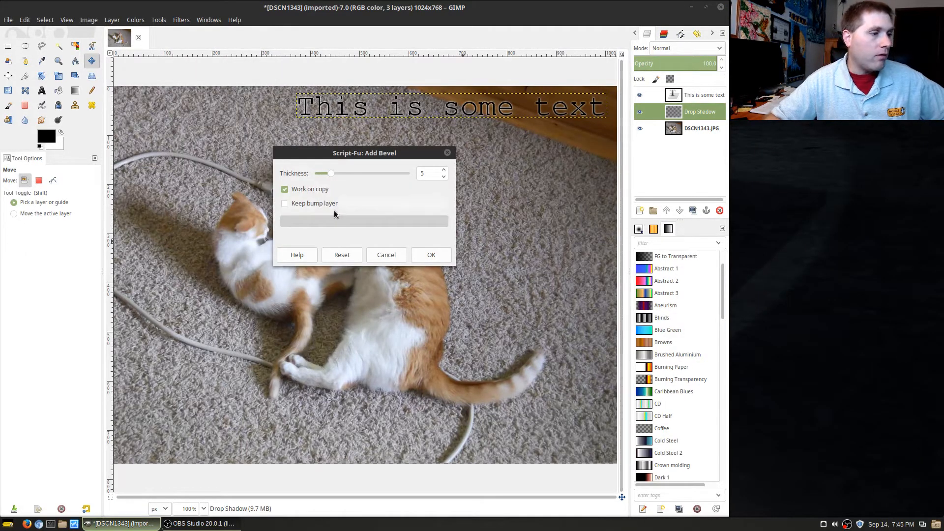
click(310, 192)
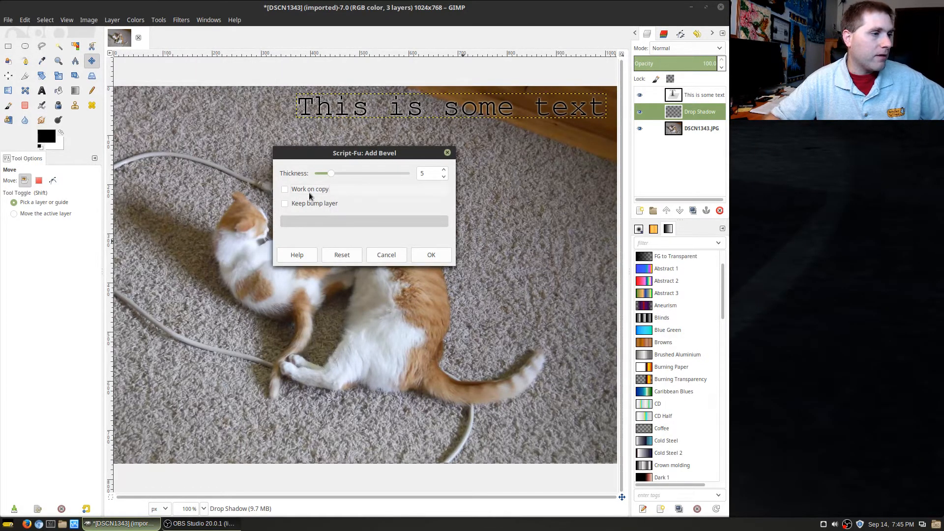
click(432, 255)
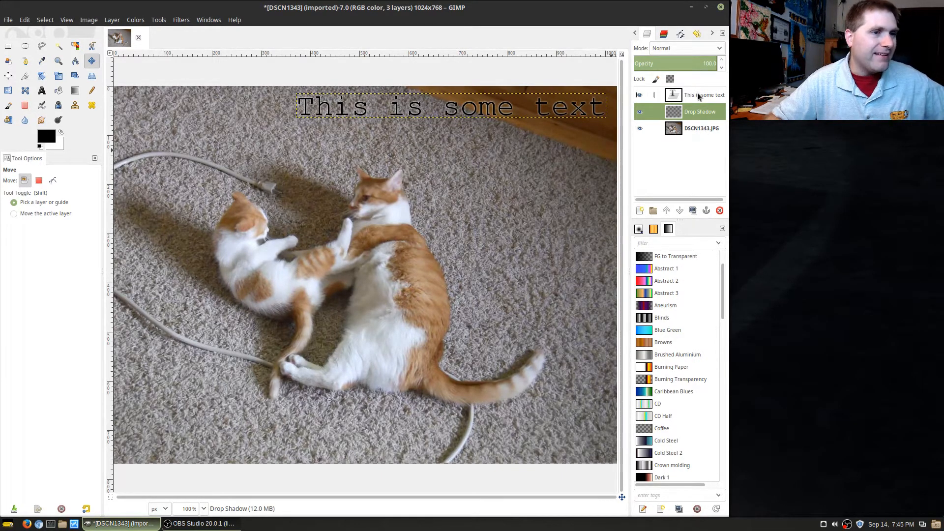
Repeat the Add Bevel filter with the same settings on the "This is some text" layer
click(698, 95)
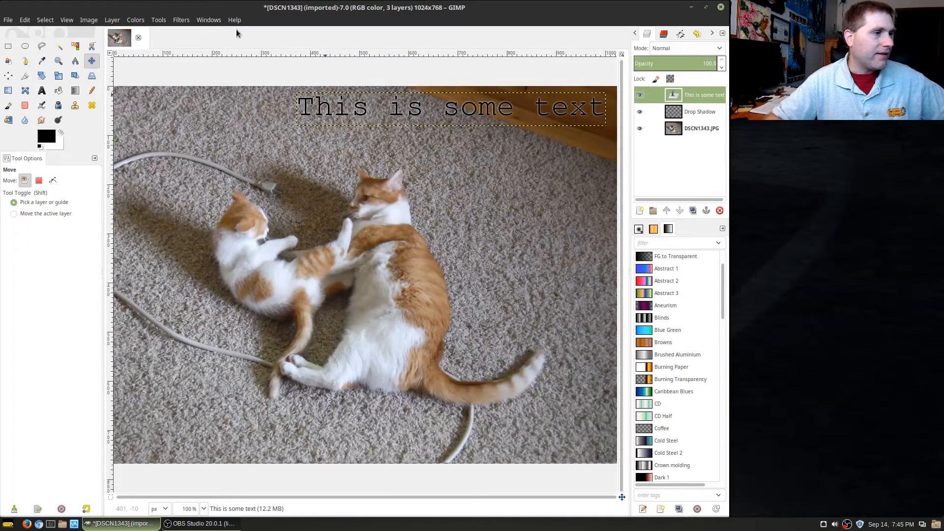
click(180, 20)
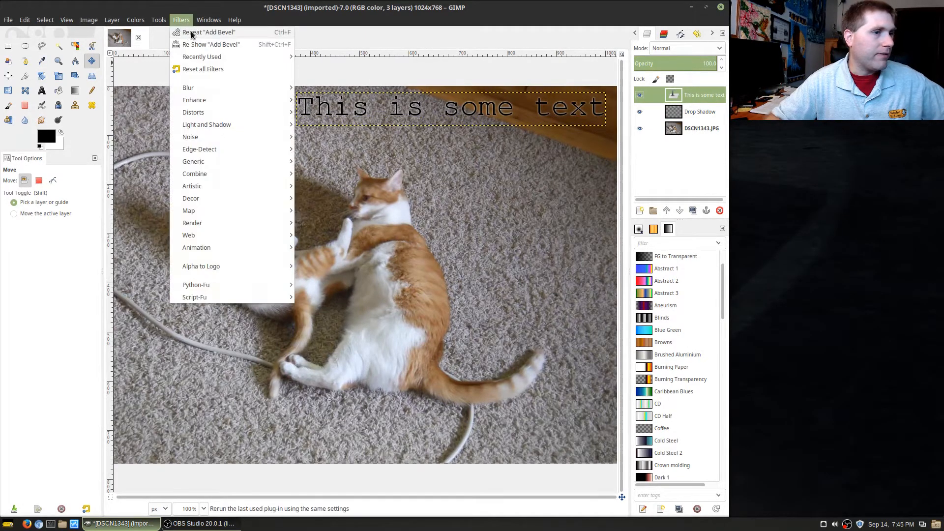
click(190, 32)
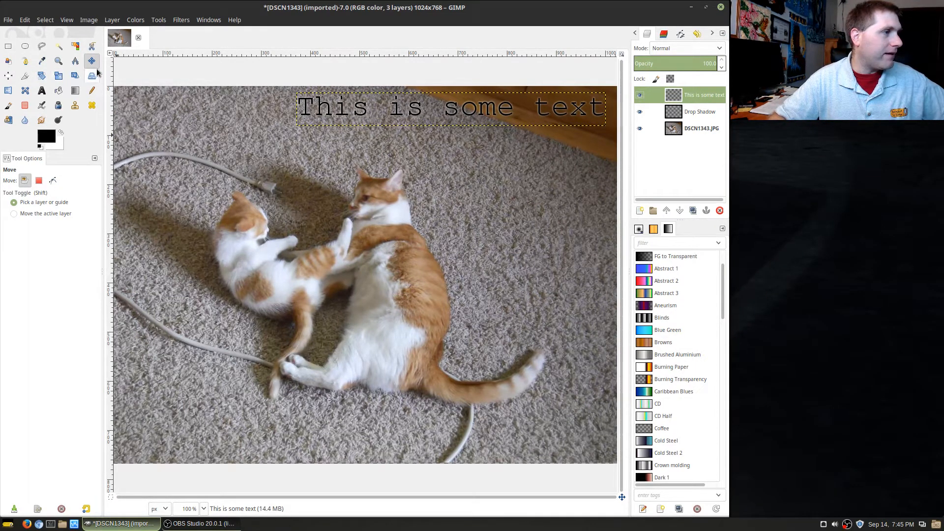
Add a new text layer reading "These cats are CUTE" across the lower part of the photo
click(42, 91)
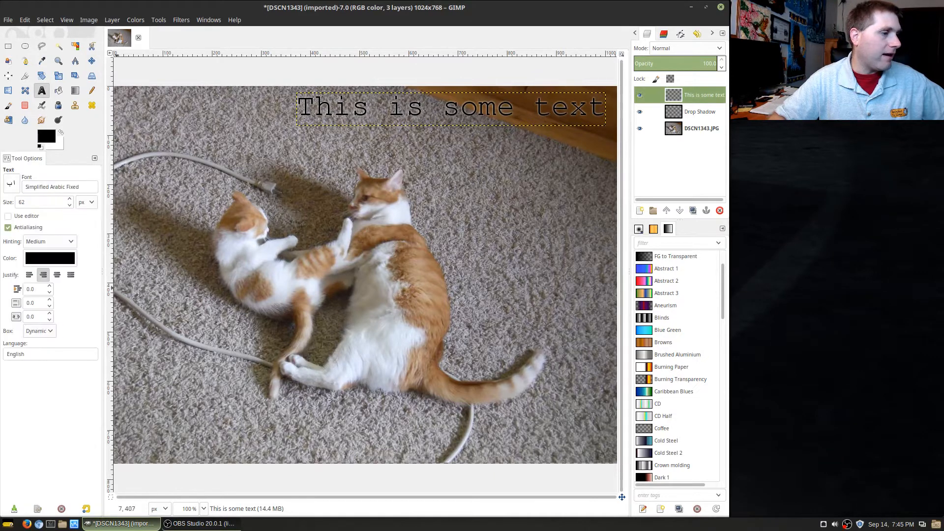
click(167, 306)
text(T)
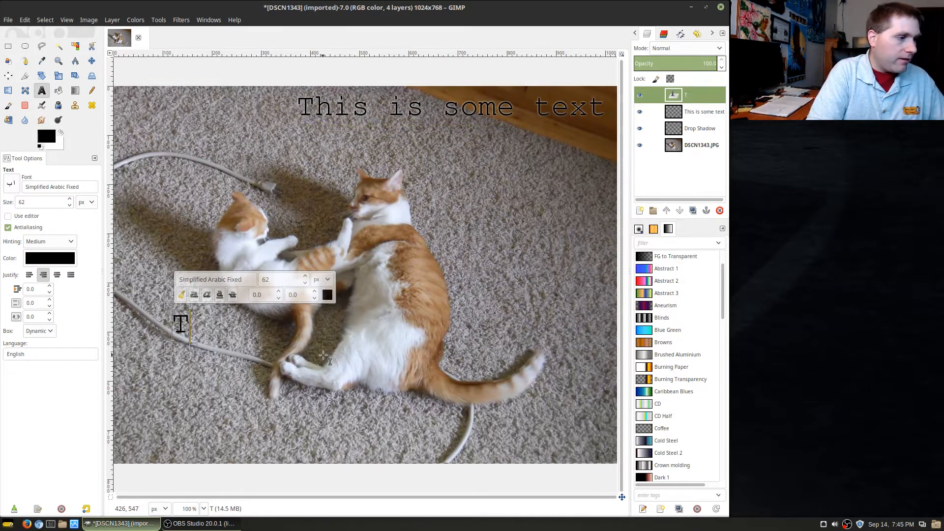
text(hese ca)
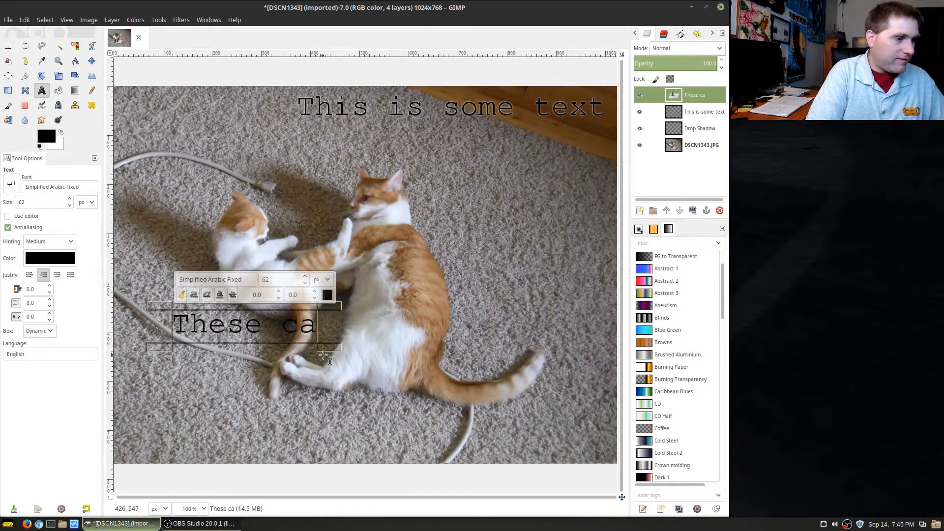
text(ts are )
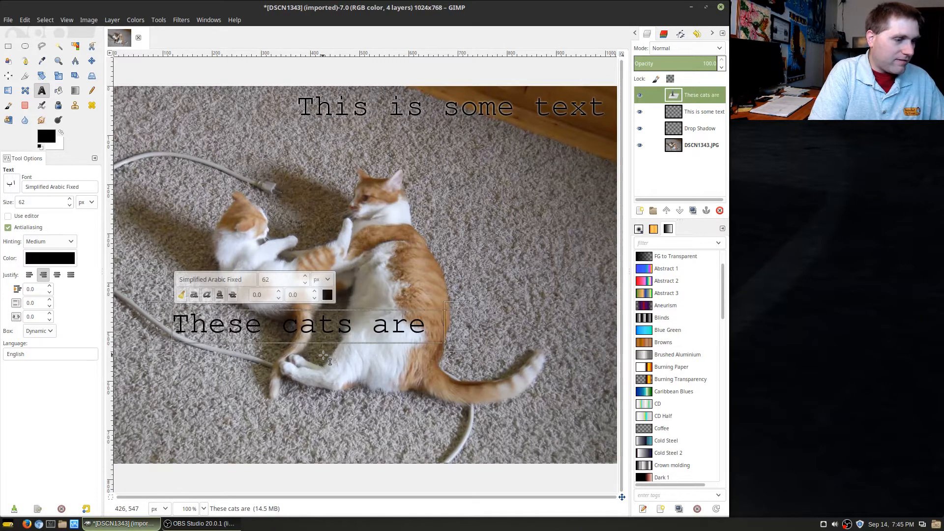
text(CUTE)
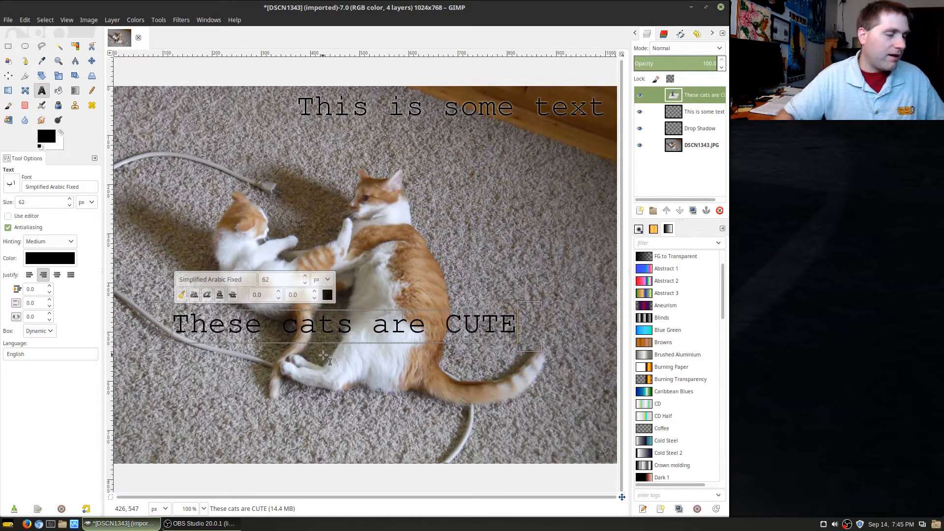
Select all of the "These cats are CUTE" text and set its font to Standard Symbols L
drag(176, 318, 518, 326)
click(250, 274)
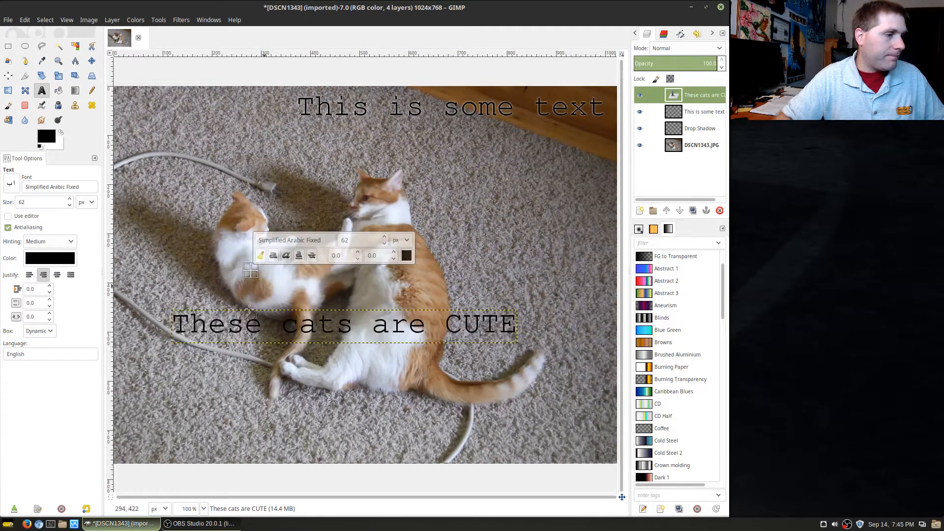
triple_click(225, 325)
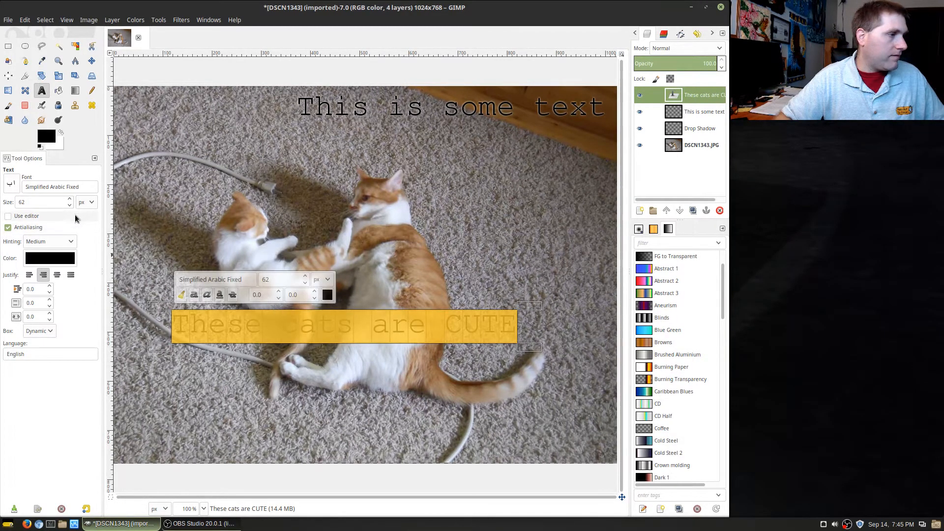
click(15, 189)
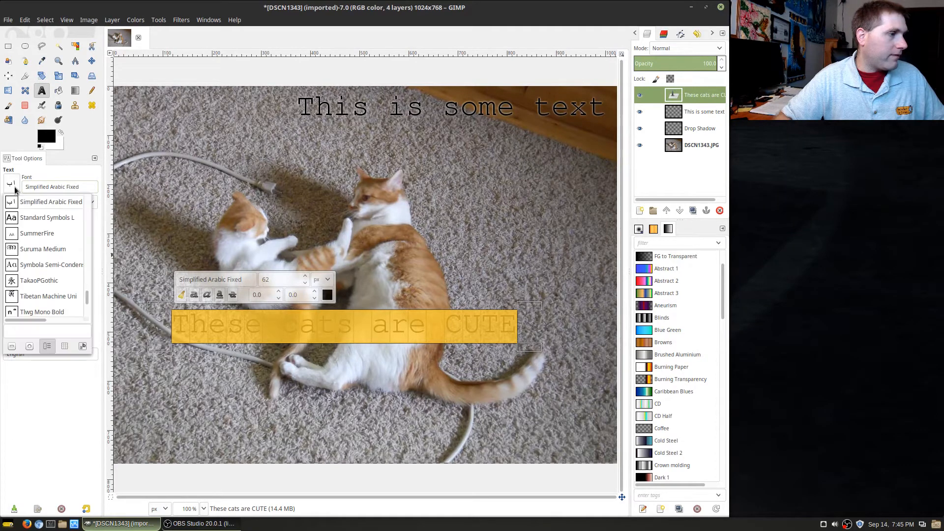
click(43, 221)
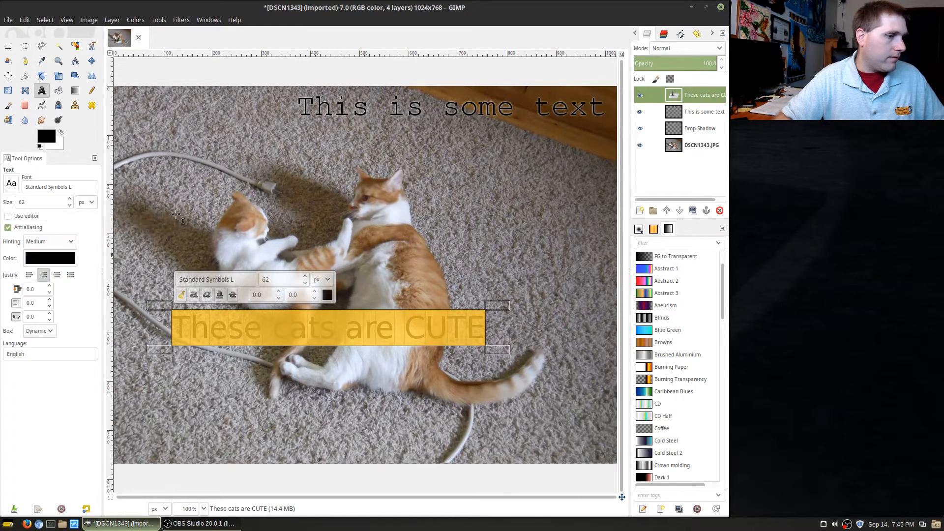
Recolor the selected "These cats are CUTE" text blue, make it bold, and leave text editing
click(327, 295)
drag(278, 256, 297, 271)
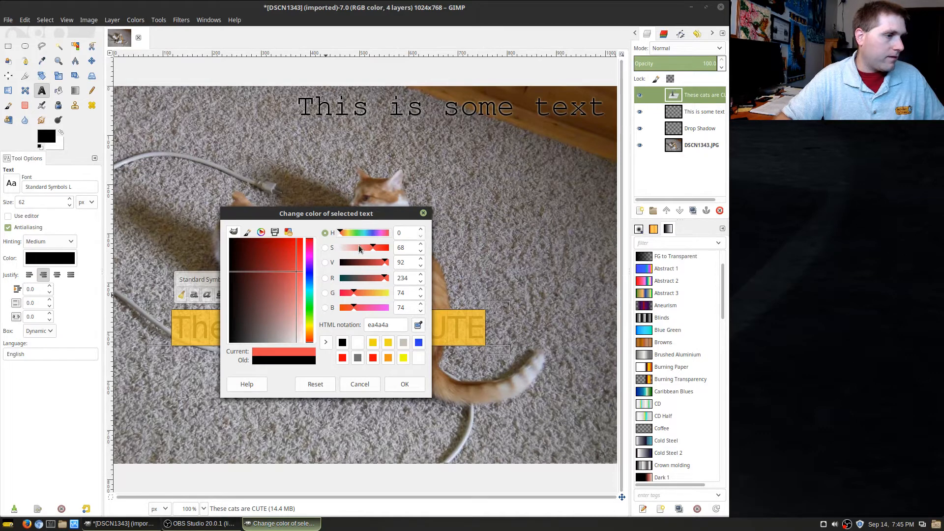
click(308, 278)
drag(294, 279, 292, 258)
click(407, 384)
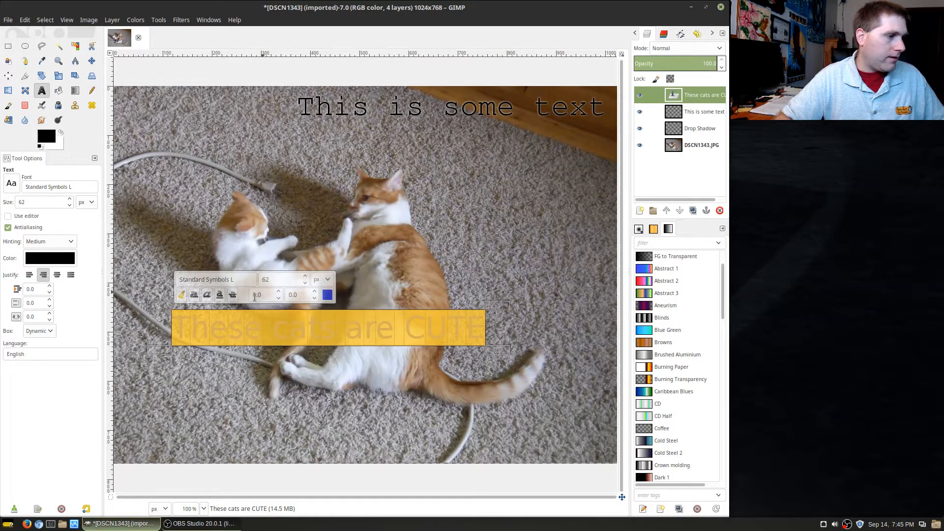
click(194, 294)
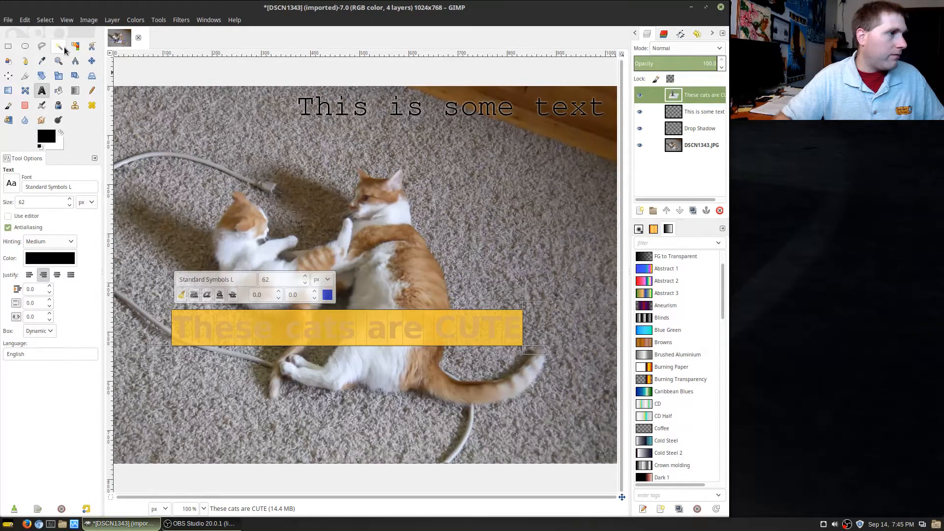
click(8, 46)
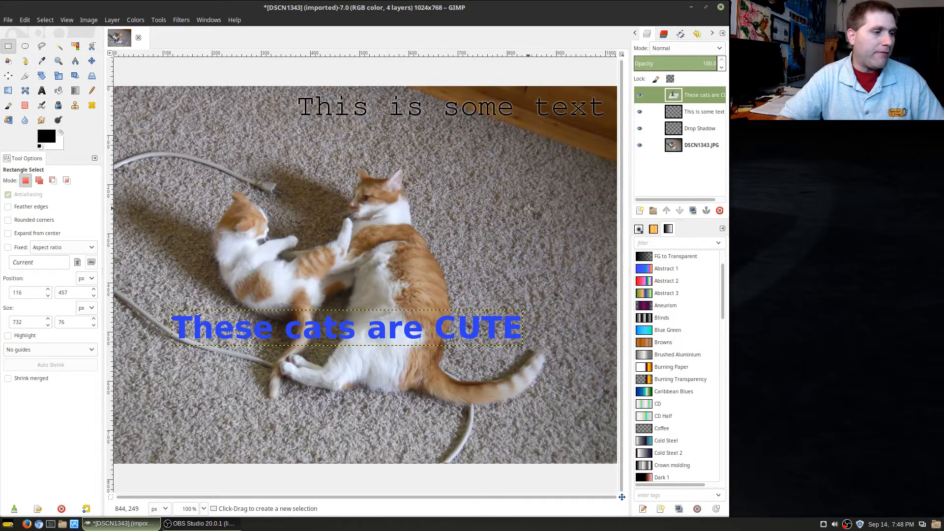
Try the Add Bevel filter with a thickness of 15 on the "These cats are CUTE" layer
click(181, 19)
mouse_move(206, 197)
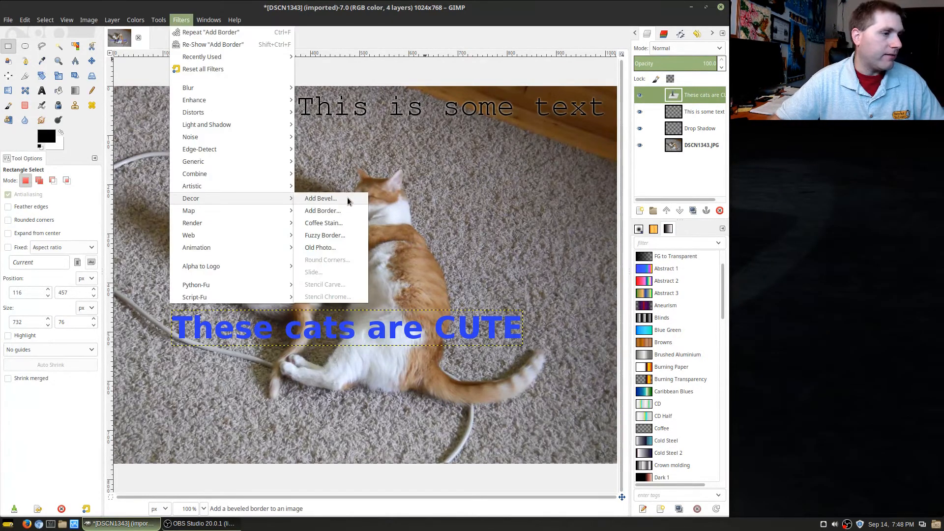
click(348, 197)
drag(399, 155, 426, 129)
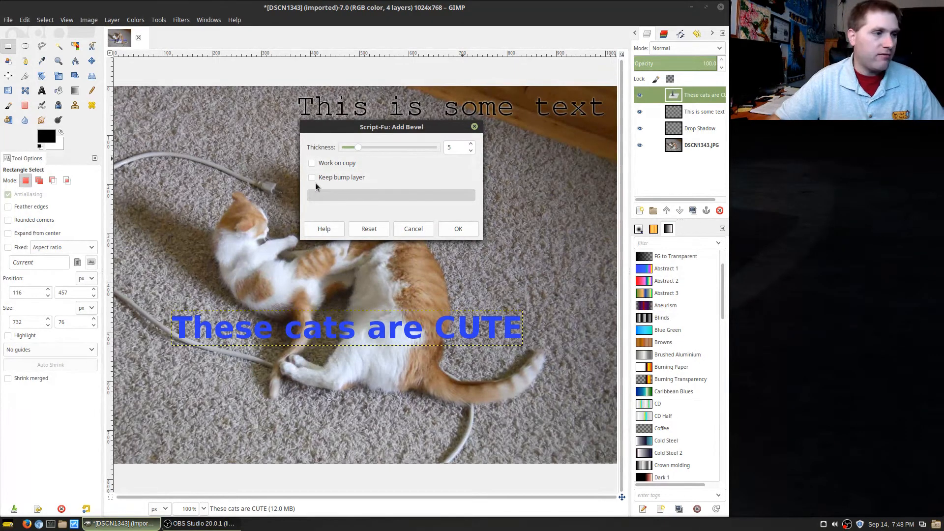
drag(362, 153, 387, 156)
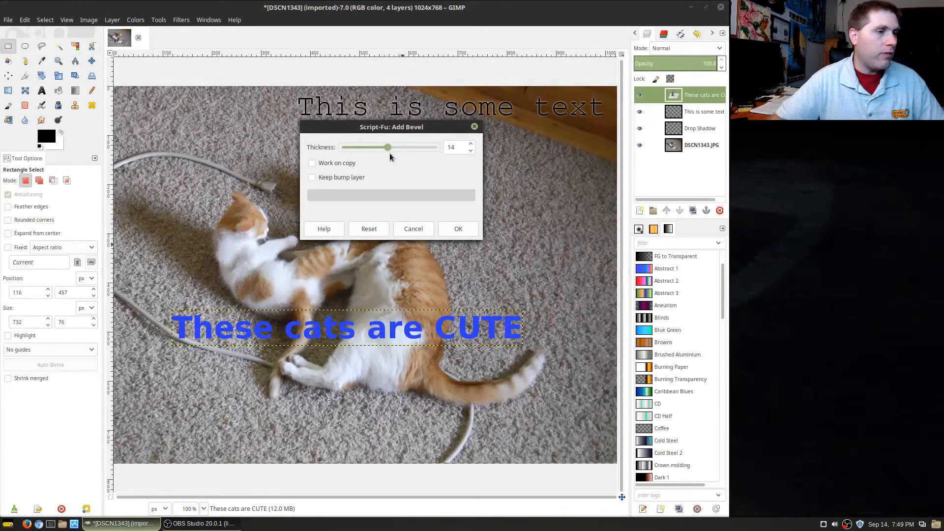
click(460, 229)
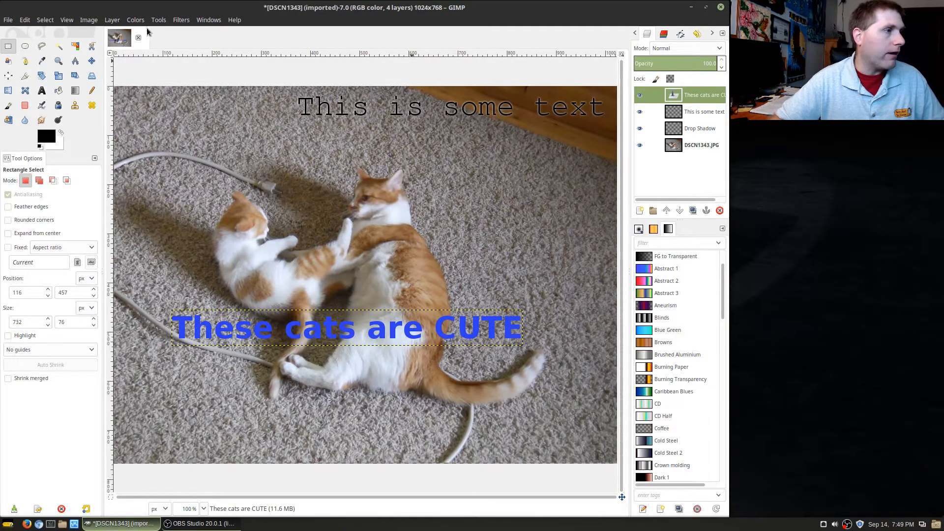
Add a bevel of thickness 8 to the "These cats are CUTE" layer
click(158, 20)
click(181, 21)
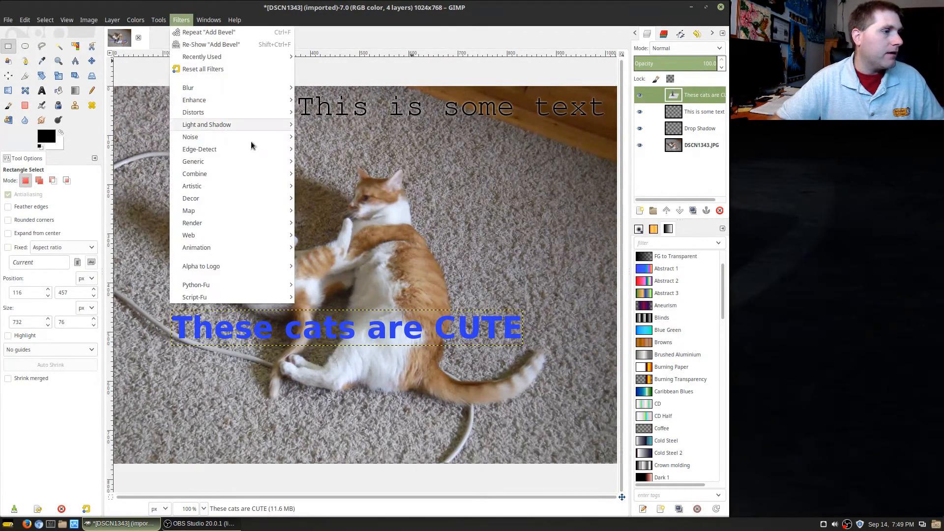
mouse_move(247, 186)
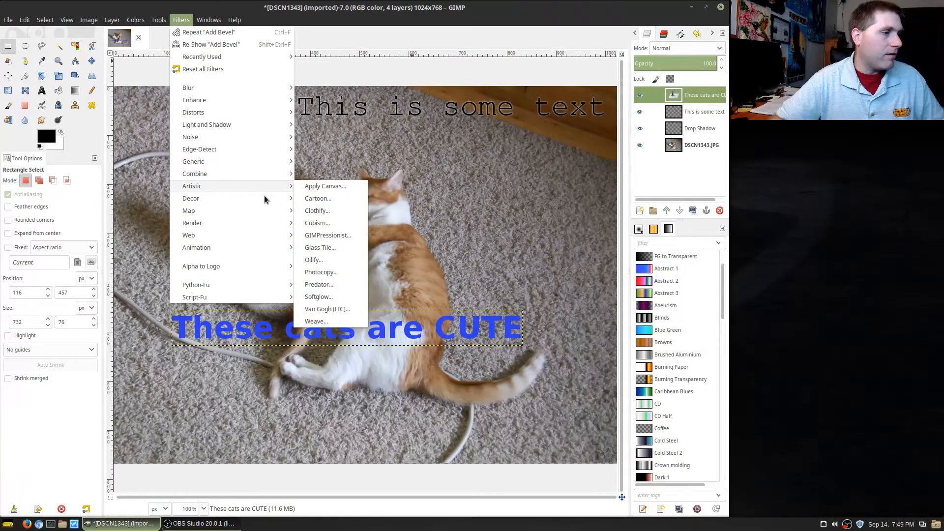
click(310, 198)
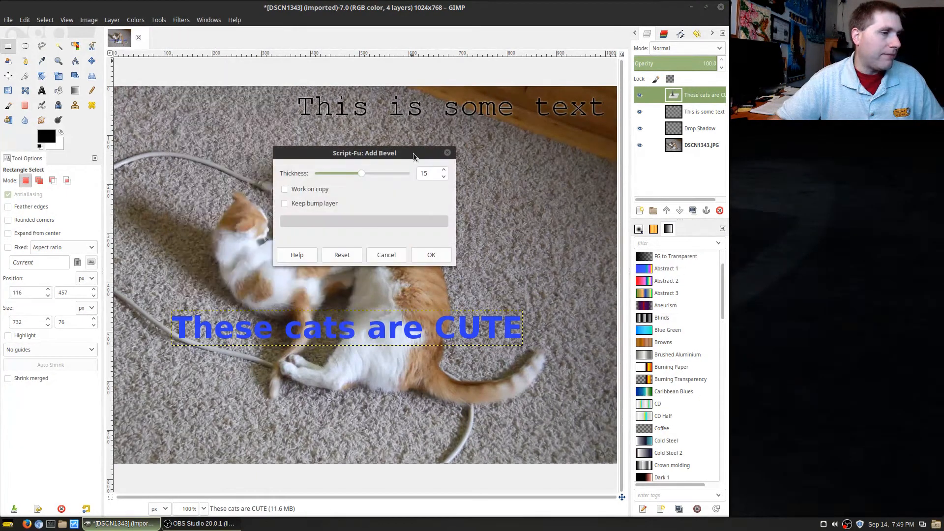
drag(362, 175, 340, 175)
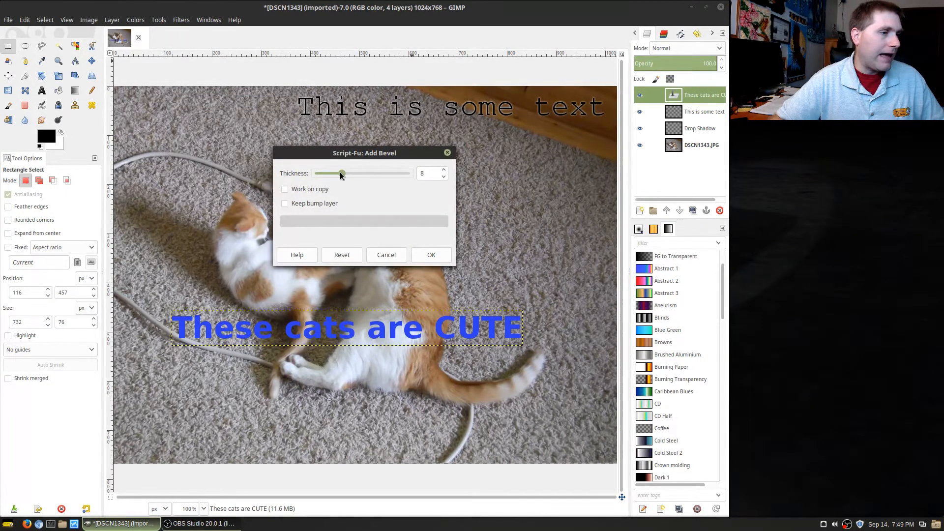
click(431, 255)
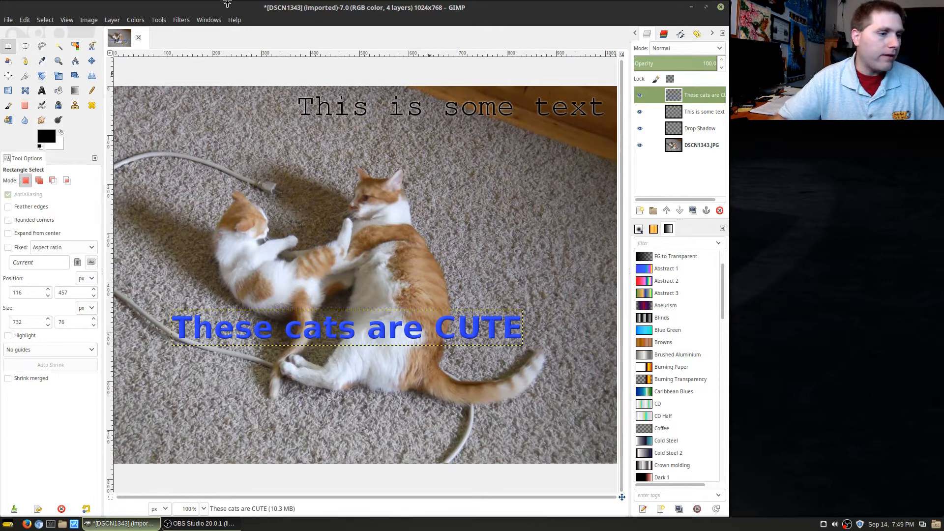
Apply a white drop shadow to the "These cats are CUTE" layer with X and Y offsets of 1 and blur radius 1
click(208, 21)
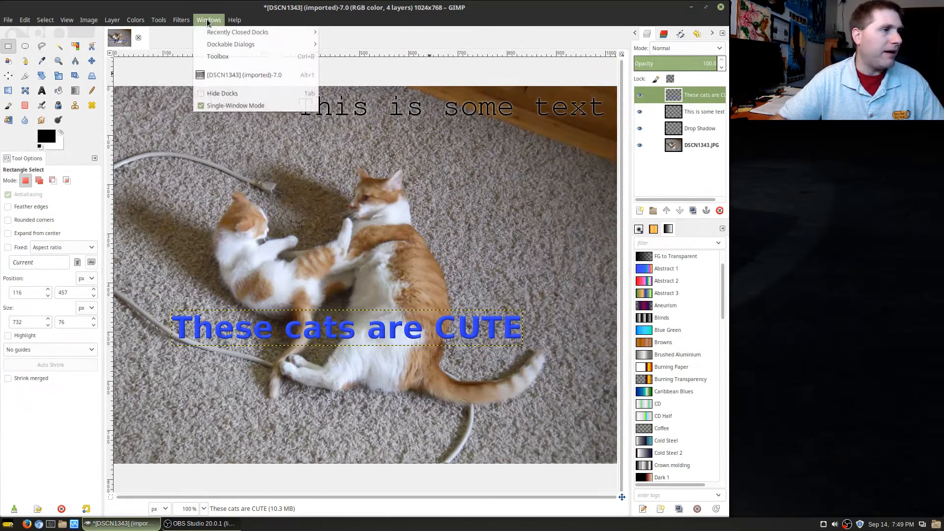
mouse_move(183, 22)
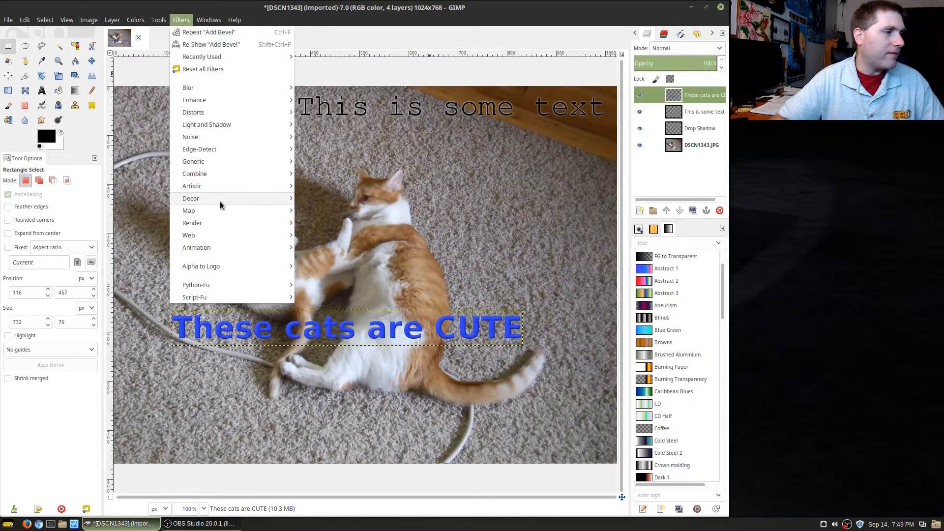
mouse_move(220, 199)
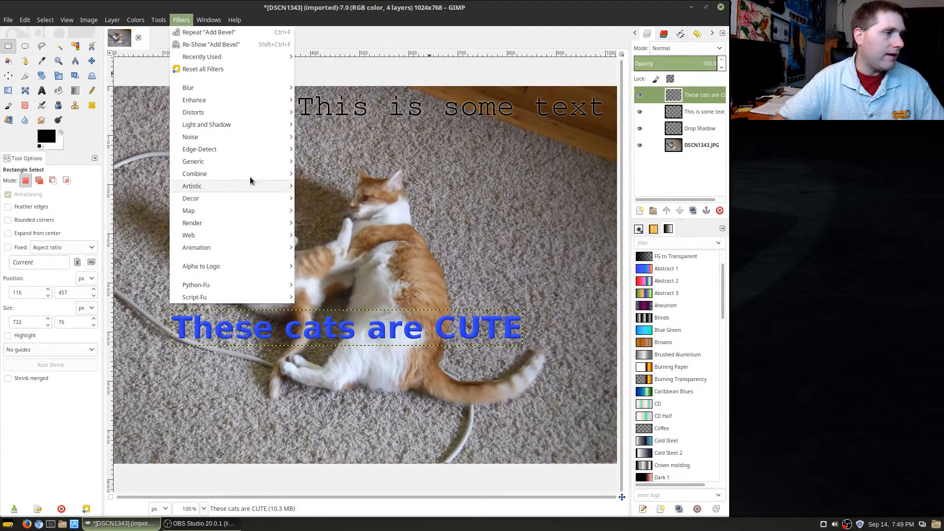
mouse_move(228, 124)
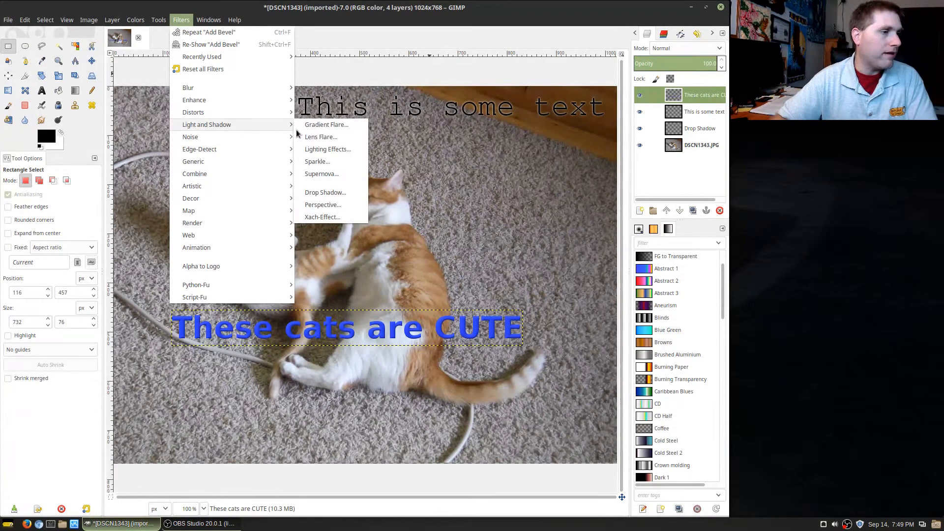
click(355, 195)
click(346, 158)
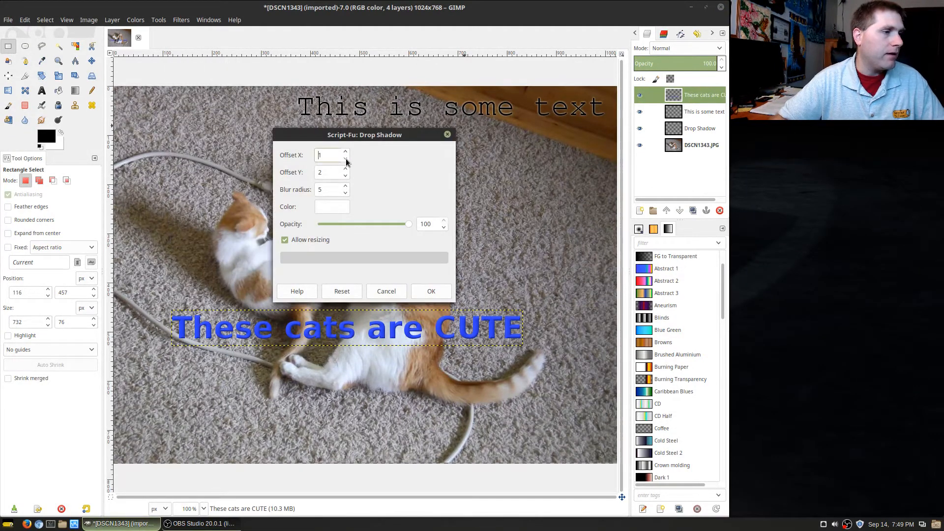
click(345, 176)
click(345, 193)
click(345, 193)
click(345, 193)
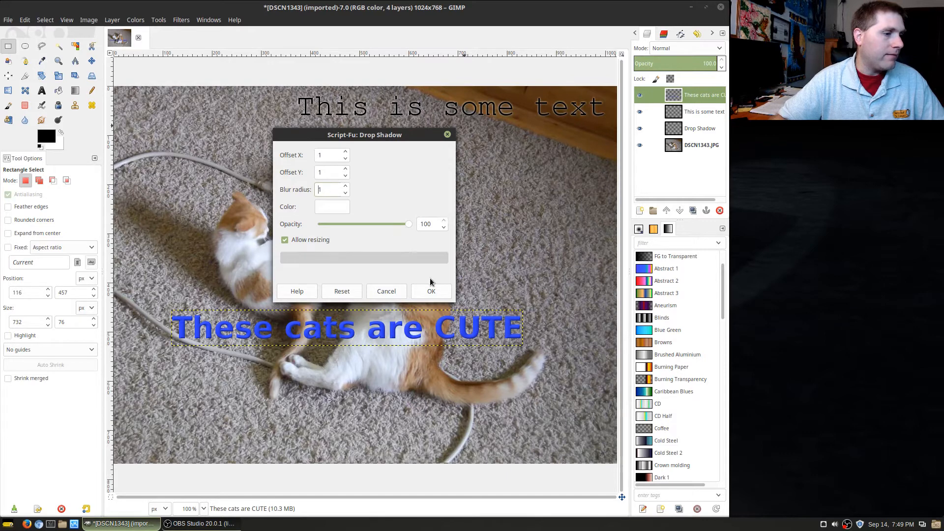
click(430, 292)
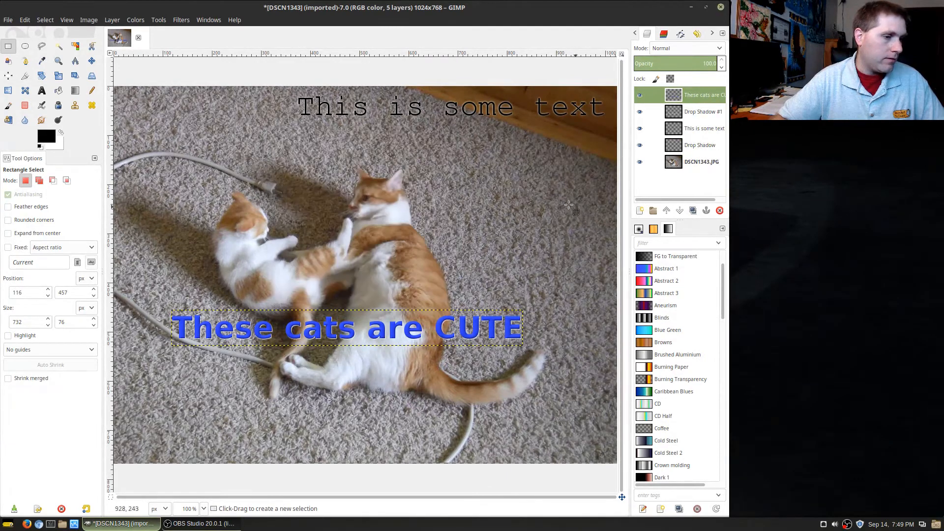
Add a second white drop shadow to the "These cats are CUTE" layer with X and Y offsets of -1
click(180, 21)
mouse_move(230, 125)
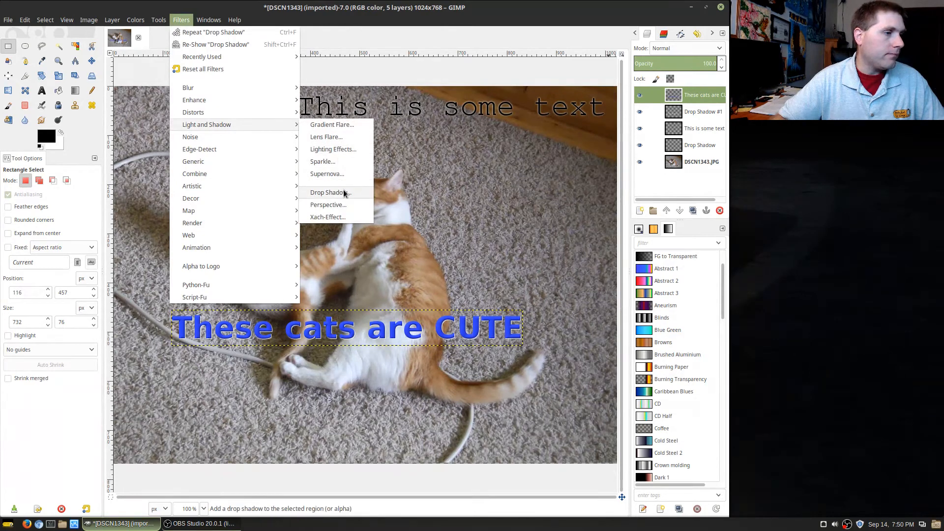
click(344, 192)
click(345, 153)
triple_click(345, 160)
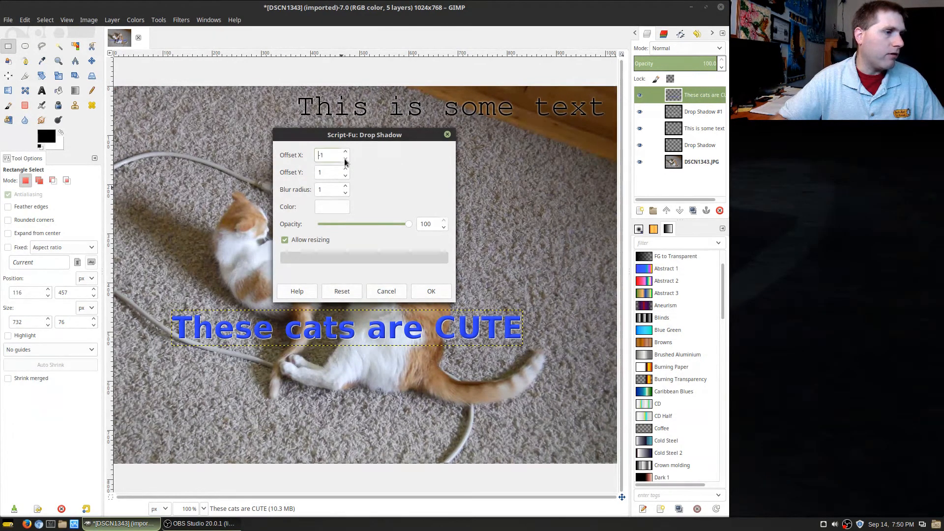
double_click(346, 176)
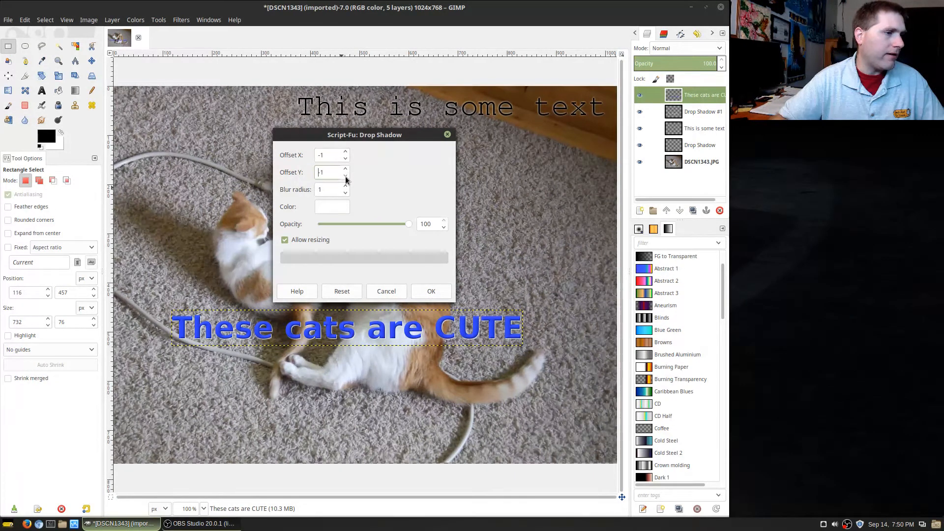
click(440, 290)
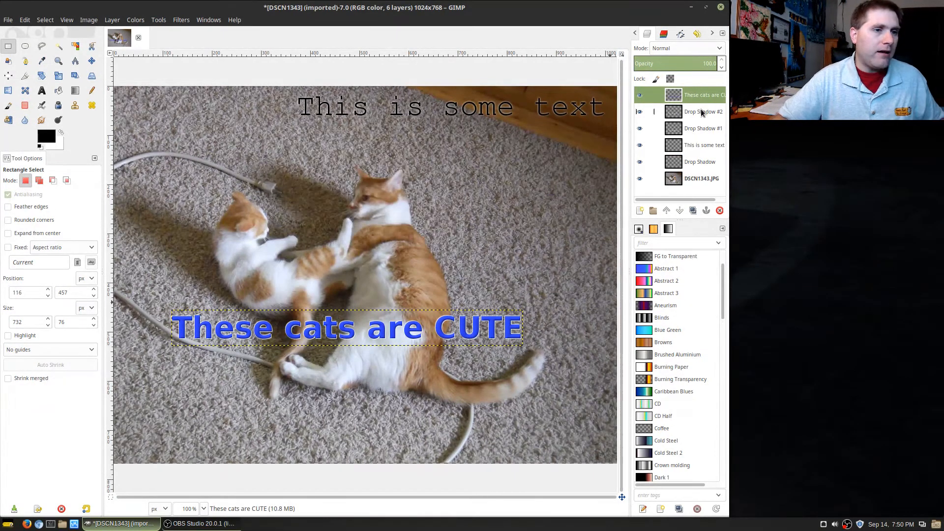
Merge the "These cats are CUTE" layer down into its two drop shadow layers
click(701, 109)
click(697, 97)
right_click(697, 95)
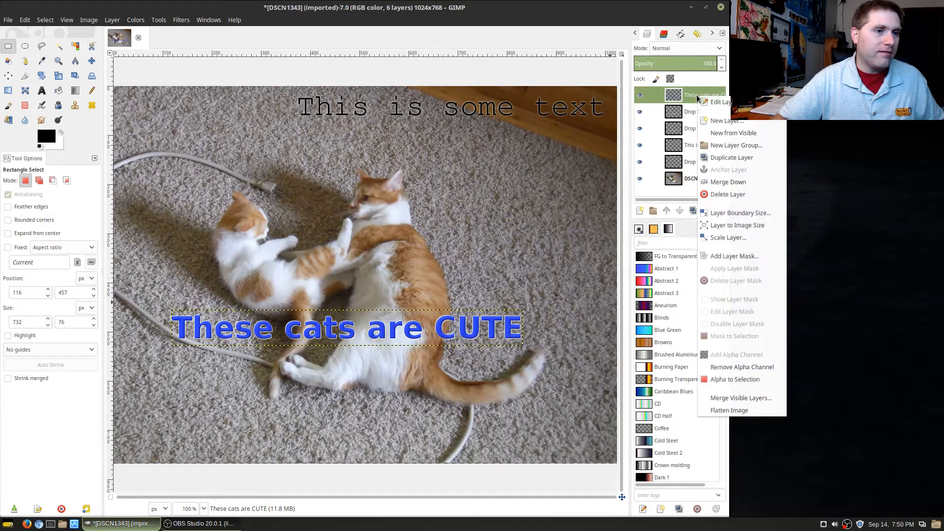
click(728, 181)
right_click(687, 95)
click(731, 181)
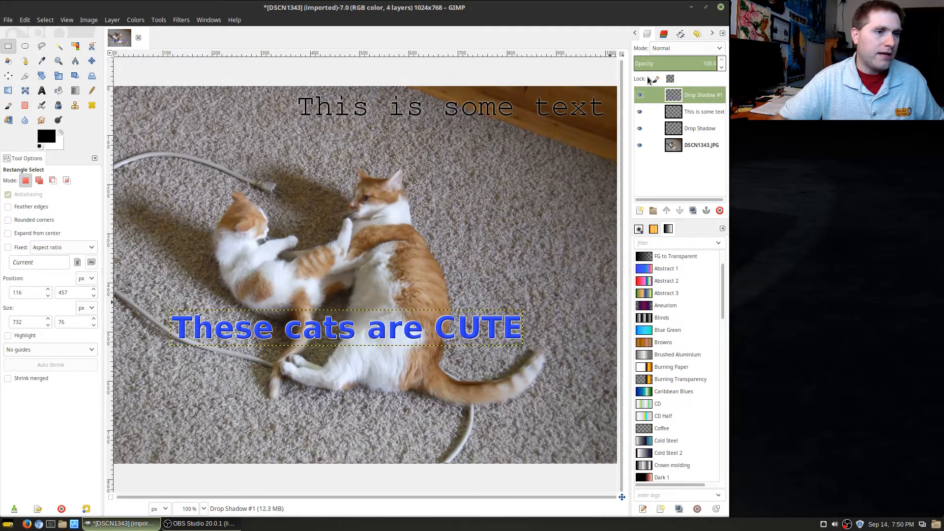
Hide and reshow the merged caption layer as a check, and move the caption slightly down and to the left
click(640, 96)
click(640, 96)
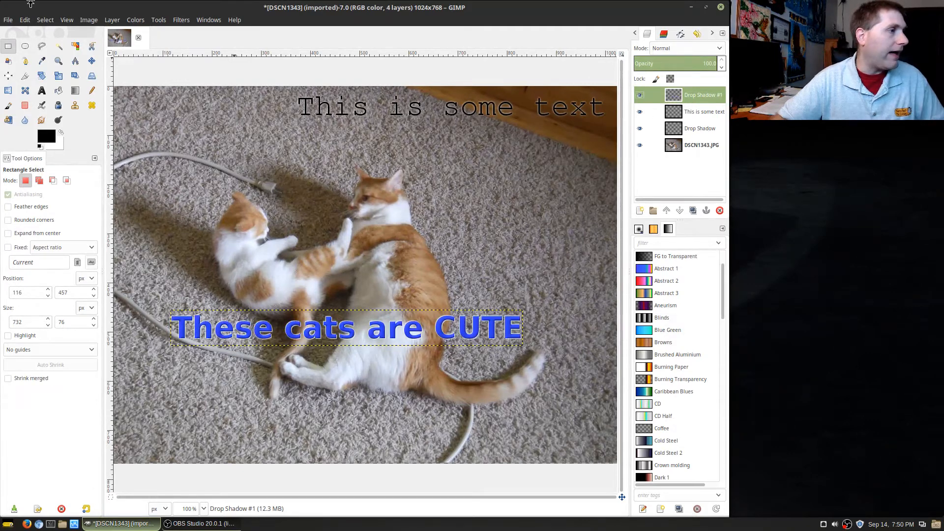
click(92, 60)
drag(441, 332, 438, 362)
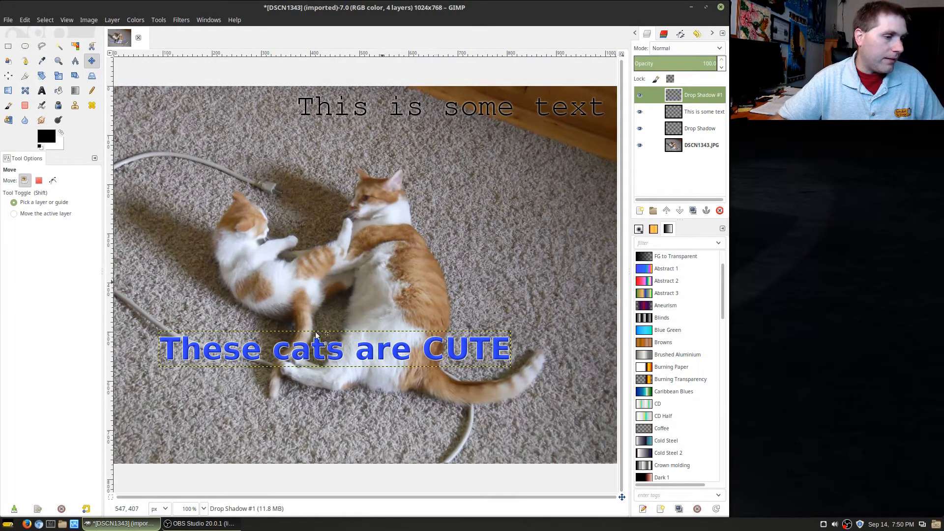
Apply the simple Blur filter to the merged "These cats are CUTE" caption layer
click(180, 21)
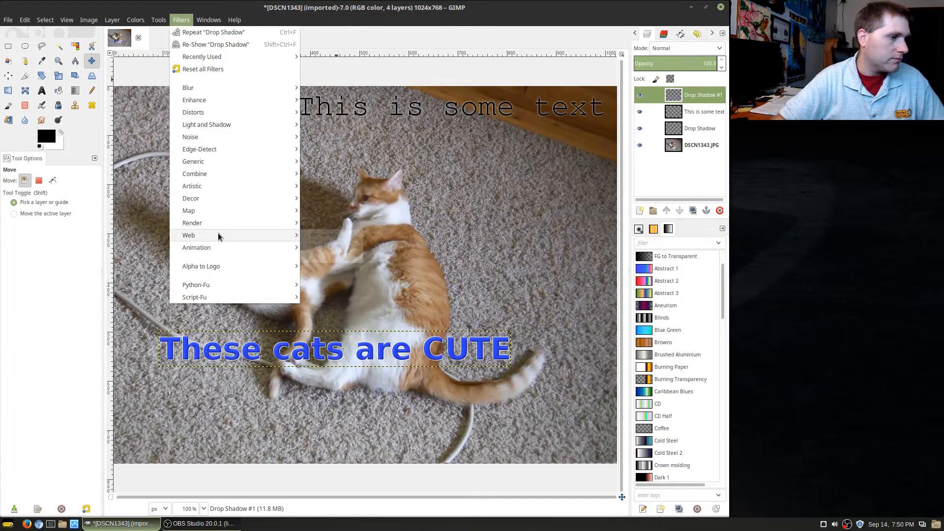
mouse_move(216, 247)
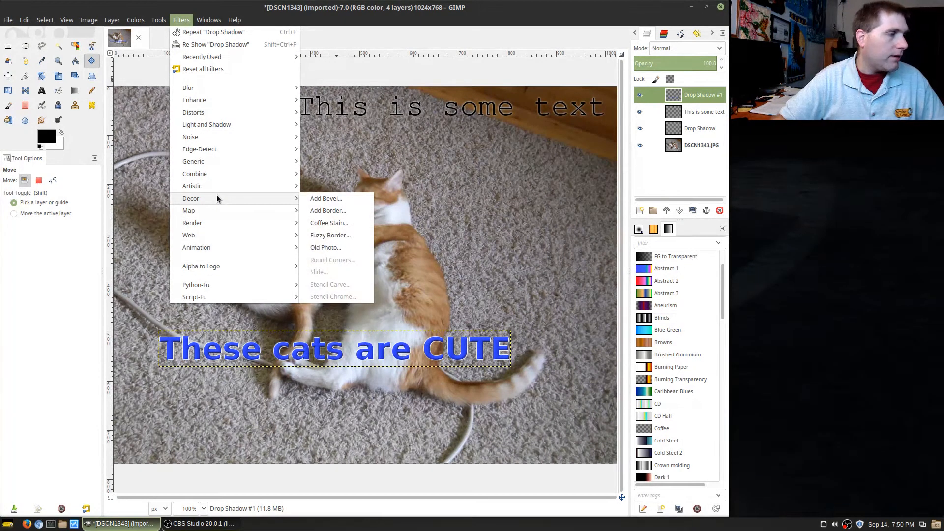
mouse_move(206, 86)
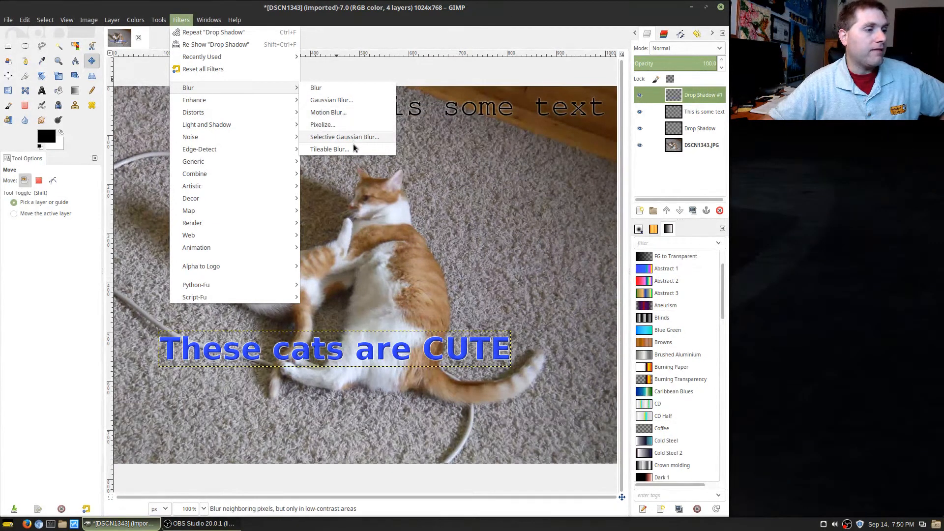
click(361, 92)
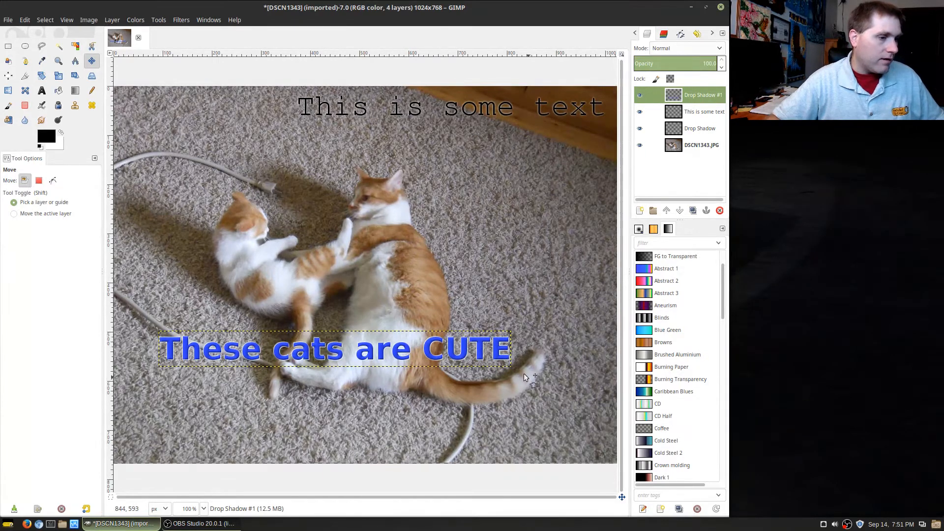
Apply the simple Blur filter to the DSCN1343.JPG photo layer
click(678, 148)
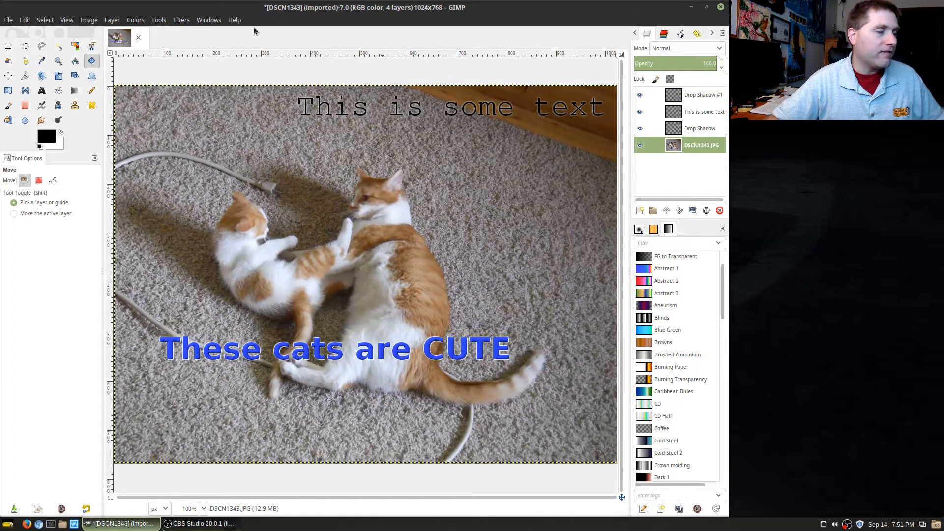
click(181, 20)
click(181, 20)
click(181, 20)
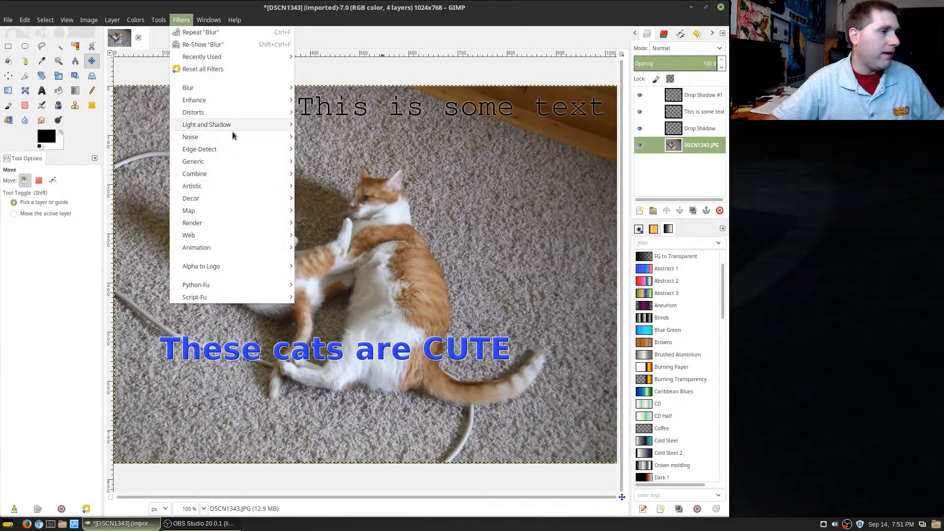
click(310, 88)
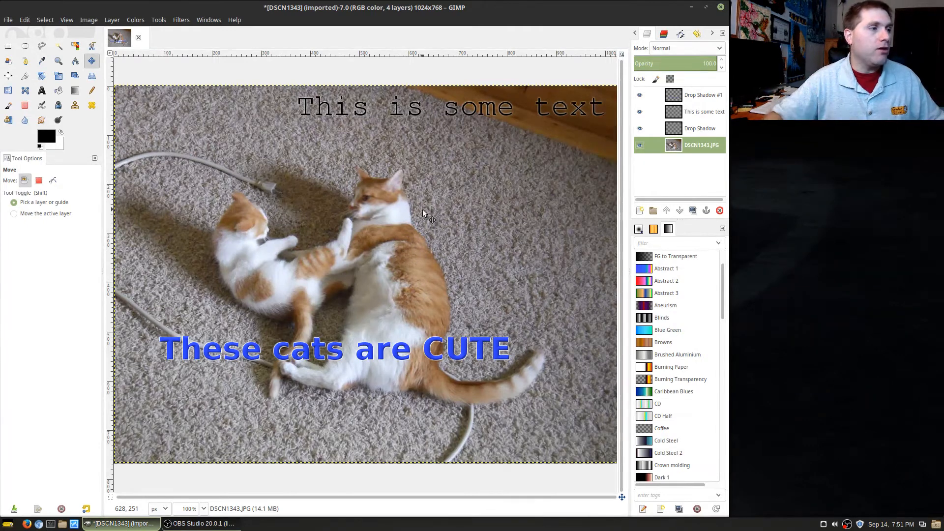
Try a Gaussian Blur with horizontal radius 36 px and vertical radius 1 px on the photo layer, and undo it
click(180, 20)
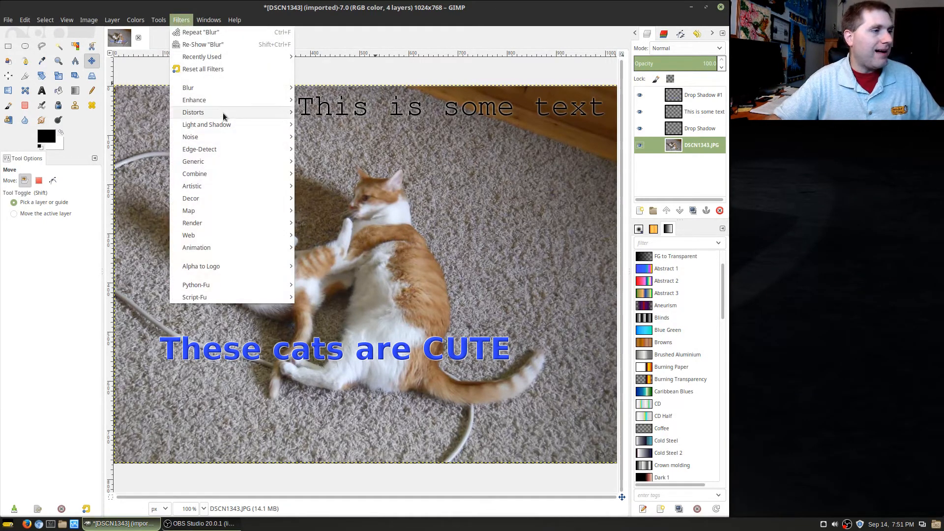
mouse_move(243, 88)
click(325, 103)
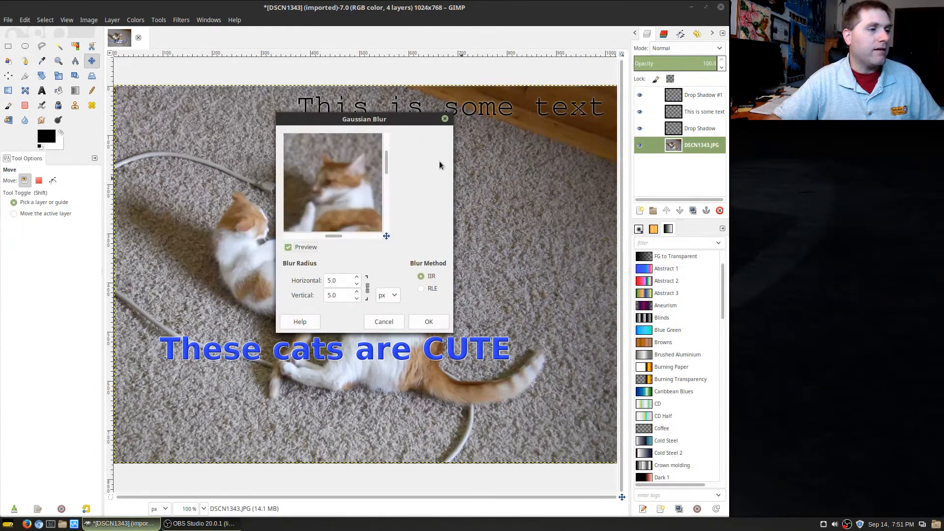
drag(415, 126, 874, 160)
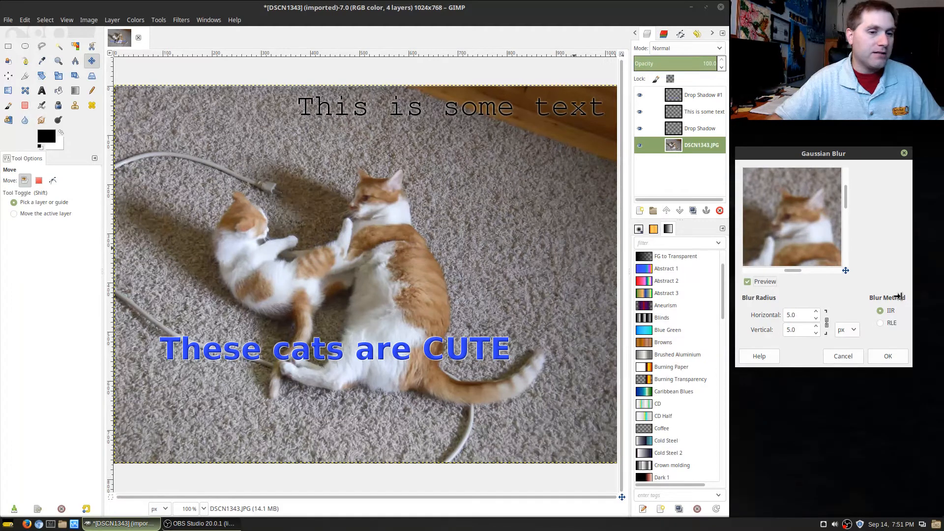
click(816, 312)
click(817, 319)
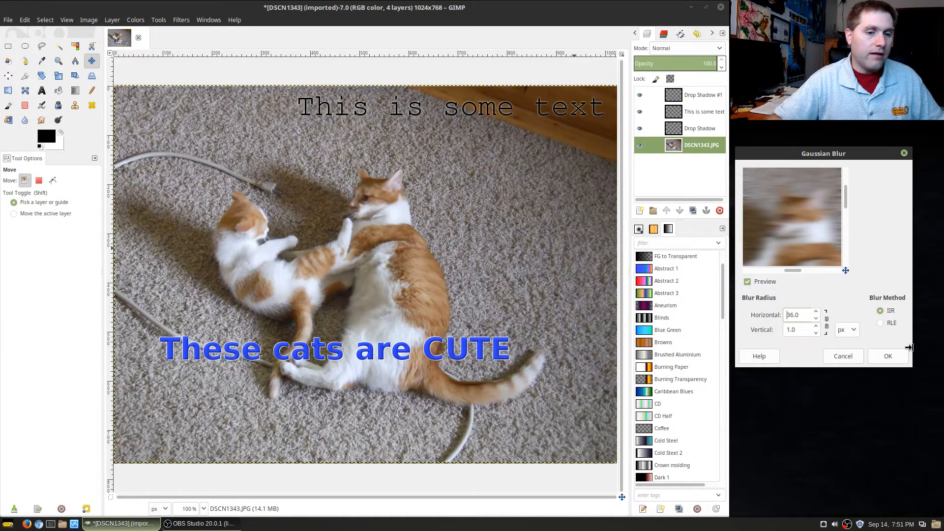
click(888, 358)
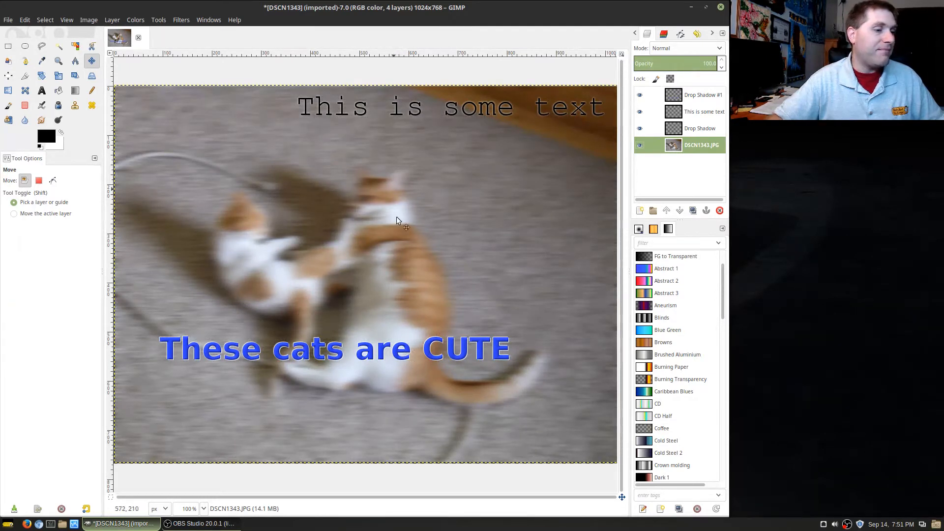
key(ctrl+z)
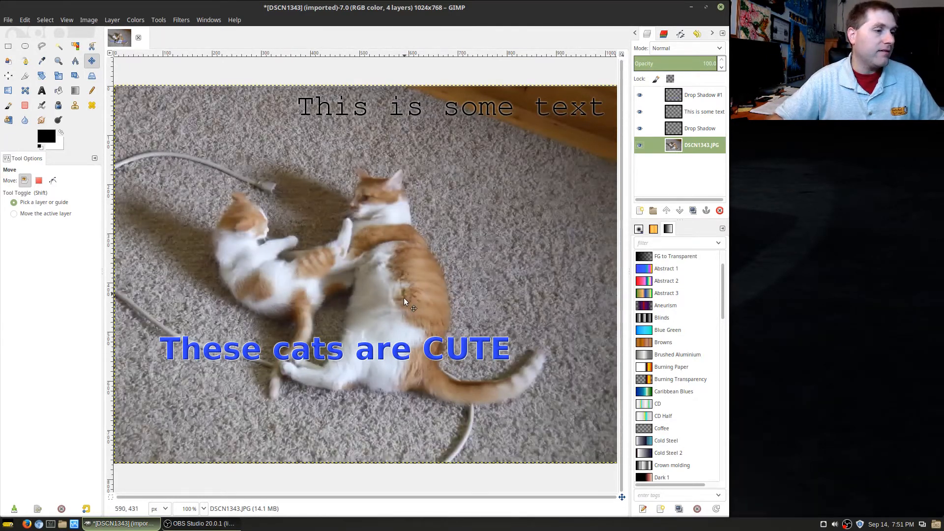
Try a Gaussian Blur with horizontal radius 1 px and vertical radius 36 px on the photo layer, and undo it
click(182, 20)
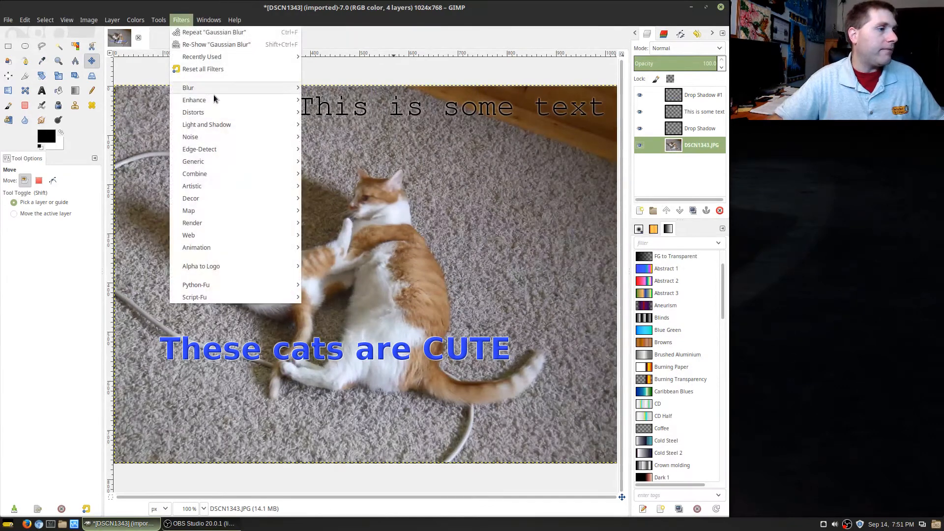
mouse_move(257, 89)
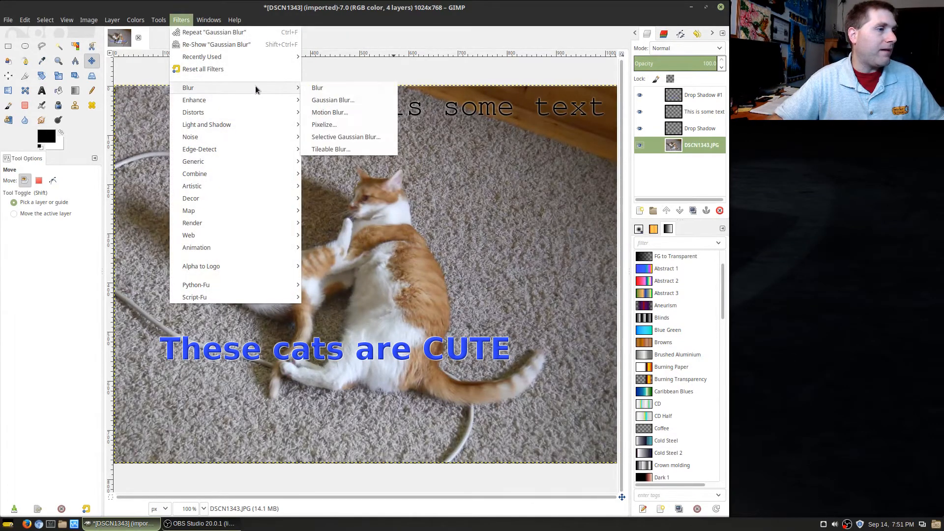
click(354, 101)
drag(437, 126, 858, 140)
drag(808, 297, 717, 295)
text(1)
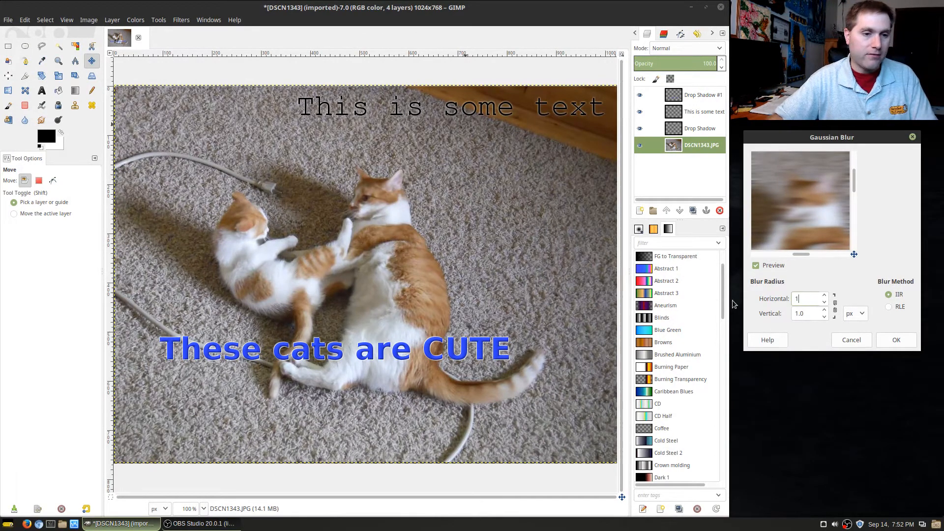
key(Tab)
text(36)
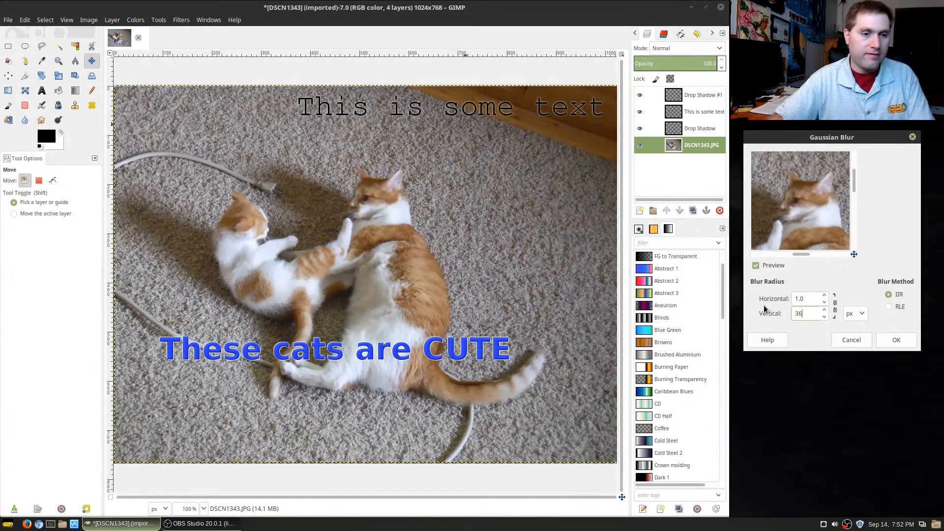
click(813, 299)
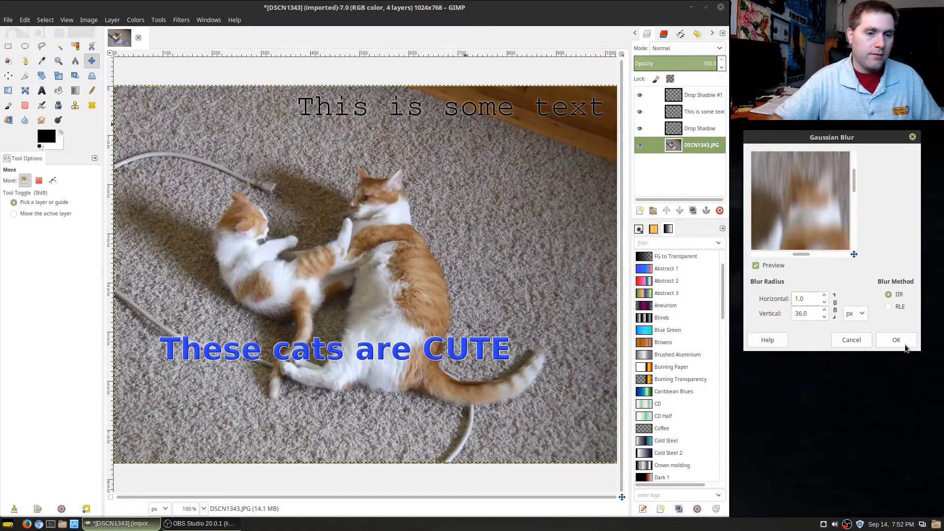
click(902, 341)
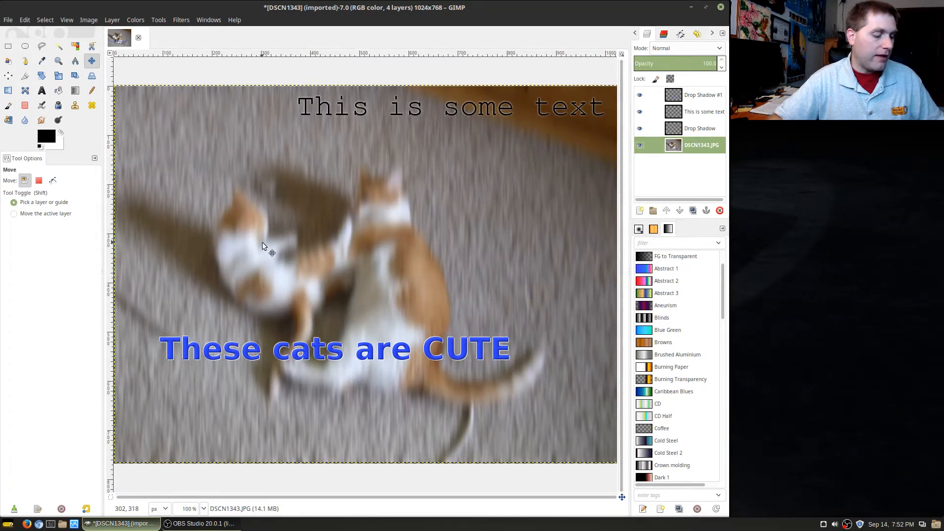
key(ctrl+z)
Apply a Zoom-type Motion Blur with length 44 to the DSCN1343.JPG photo layer
click(186, 21)
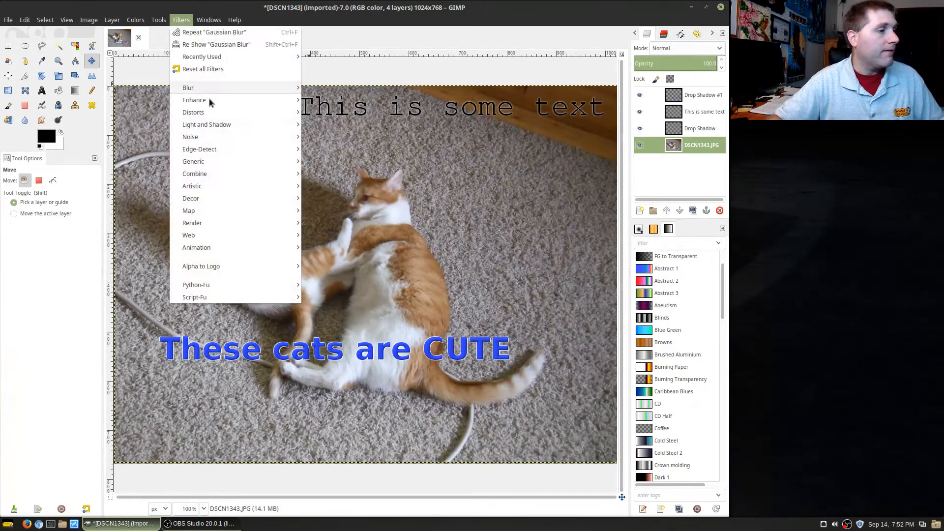
mouse_move(225, 89)
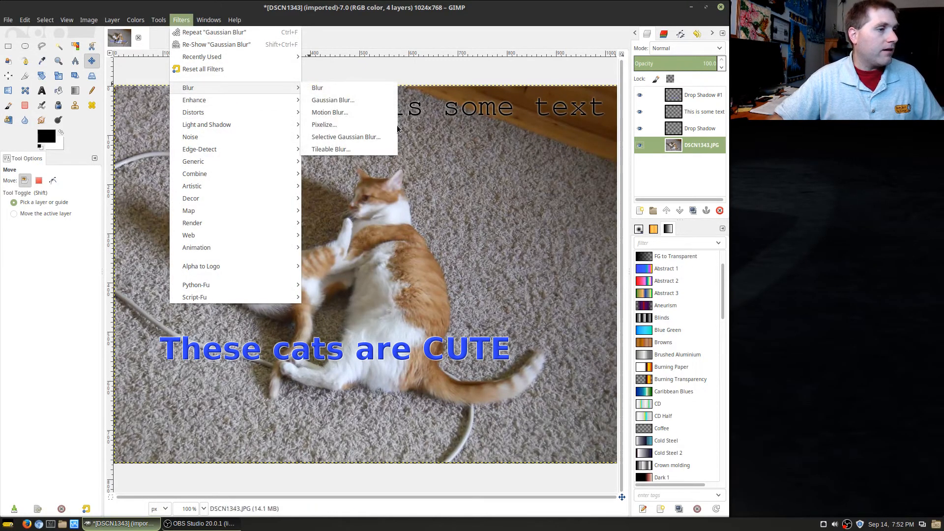
click(362, 112)
drag(373, 97, 834, 90)
drag(834, 184, 805, 139)
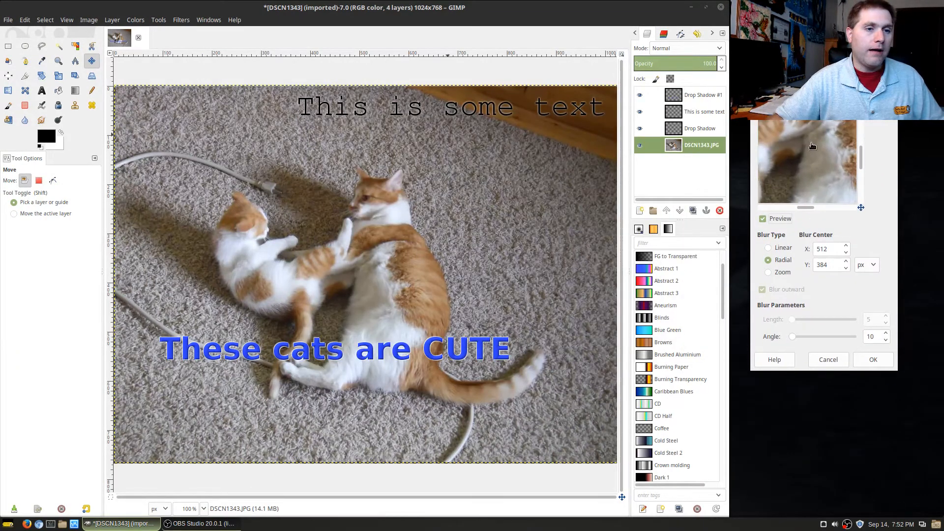
click(785, 250)
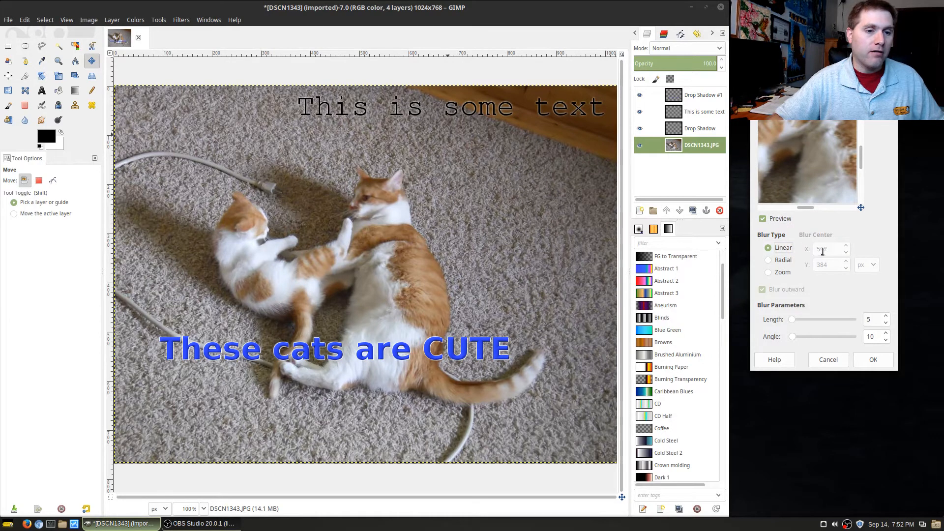
drag(820, 158, 878, 199)
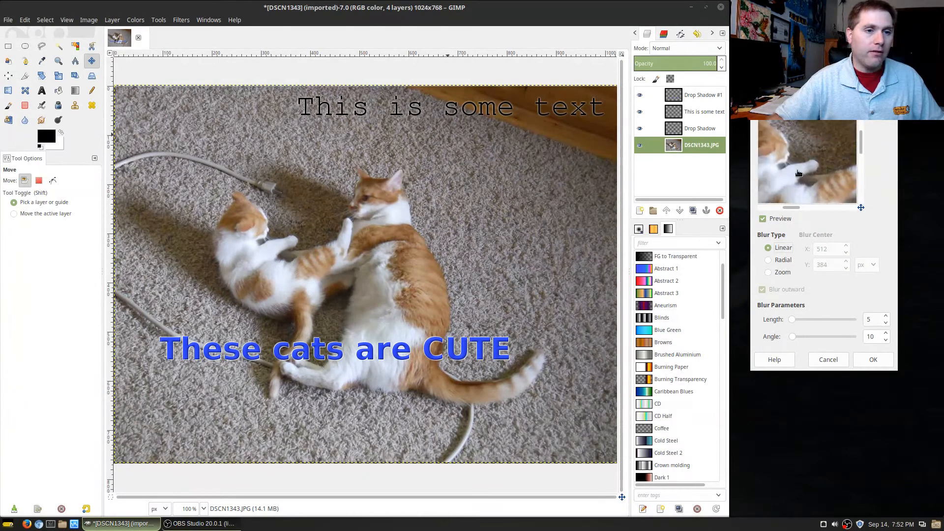
click(782, 261)
click(786, 275)
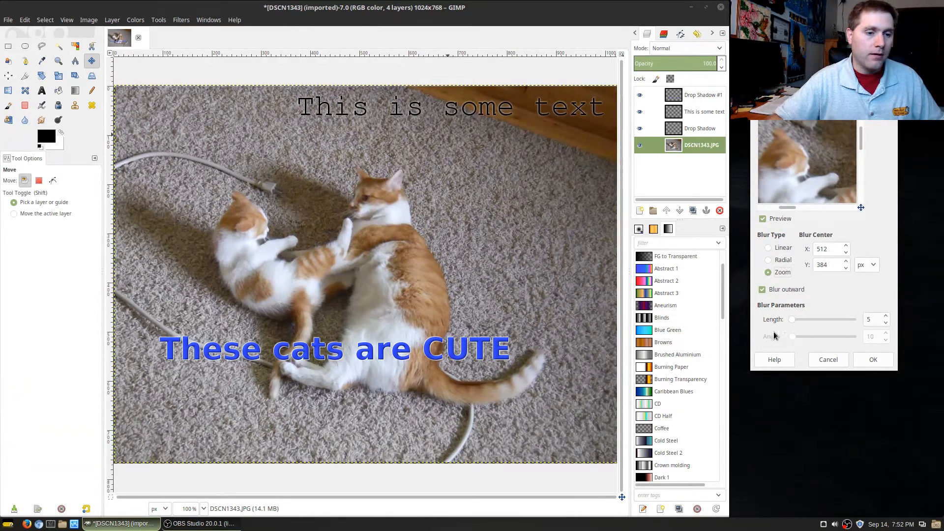
drag(796, 321, 800, 319)
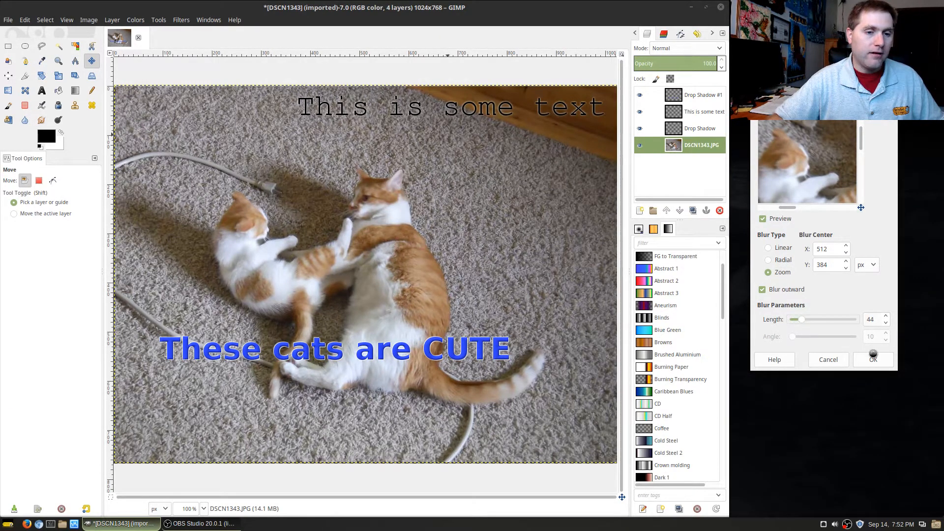
click(874, 360)
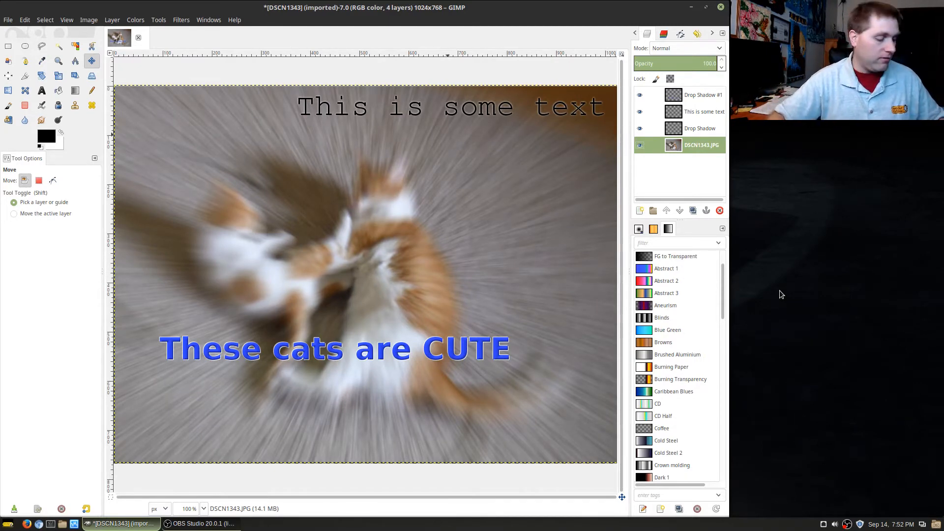
Undo the Zoom blur, try a Radial Motion Blur with angle 10 on the photo layer, and undo it too
key(ctrl+z)
click(181, 19)
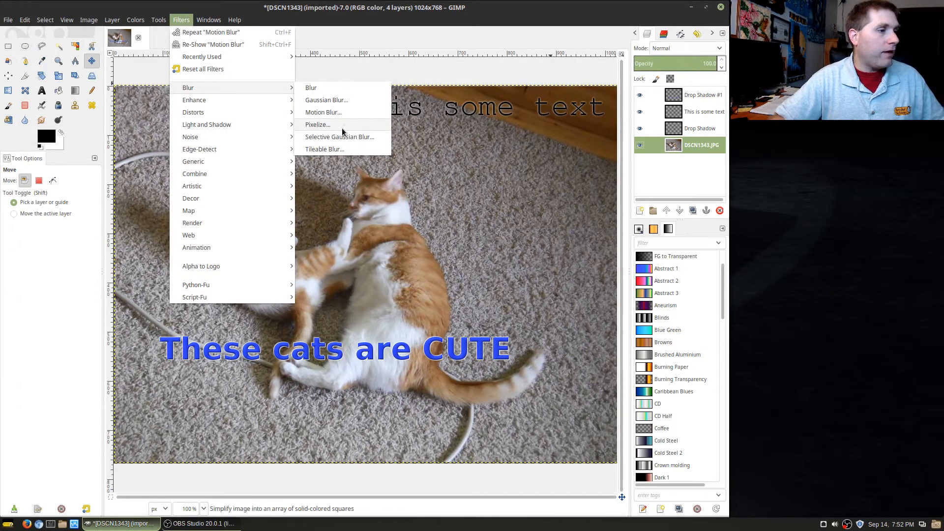
click(337, 114)
drag(357, 97, 823, 105)
click(790, 279)
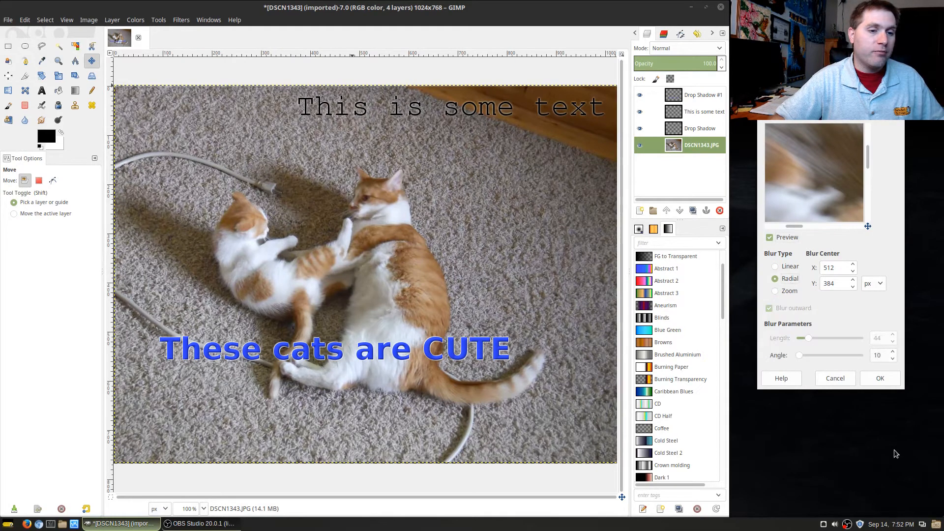
click(881, 379)
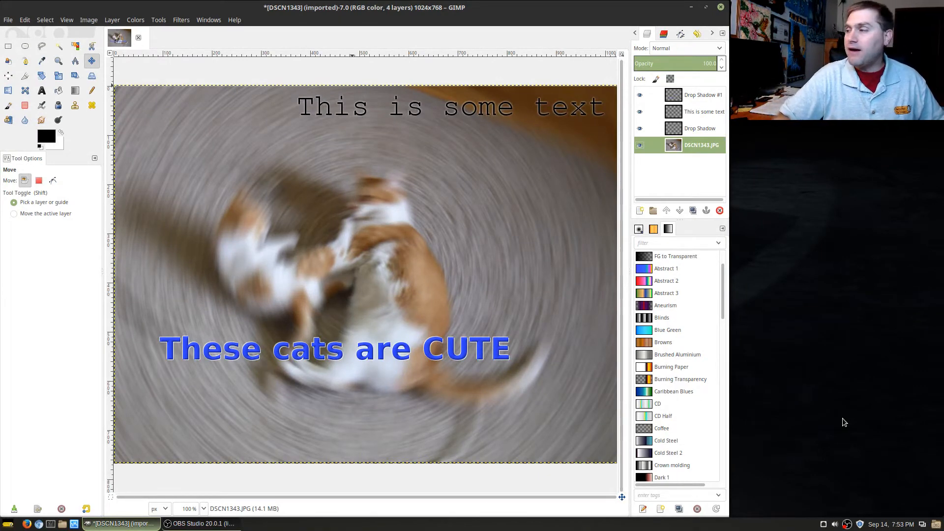
key(ctrl+z)
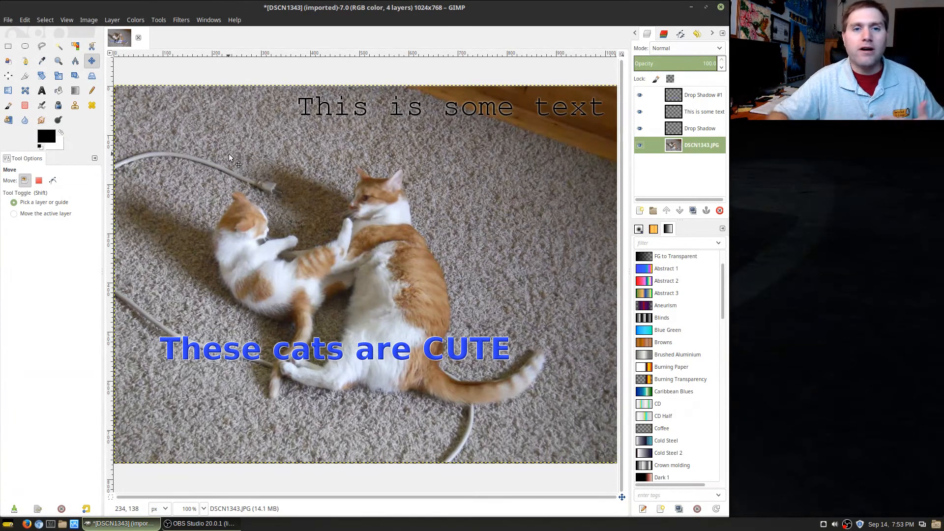
Try the Pixelize filter on the photo layer with pixel width and height set to 2 px
click(181, 20)
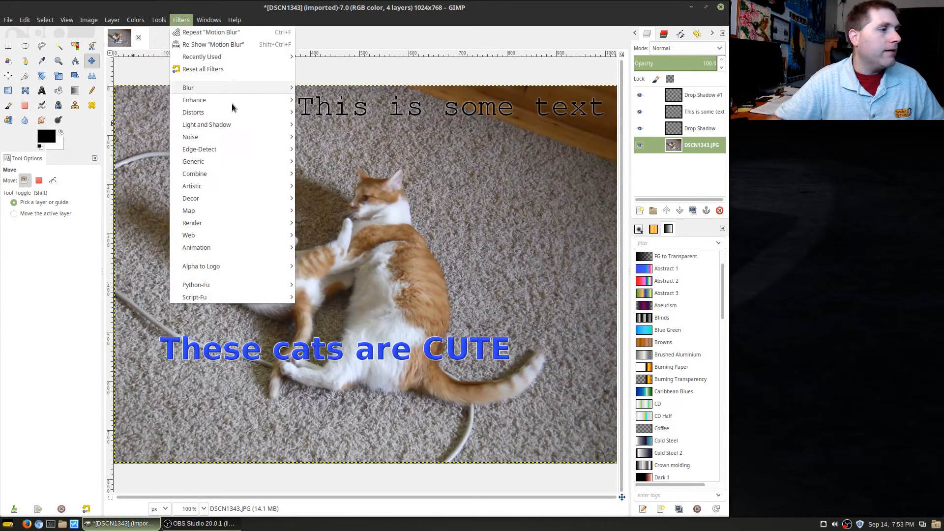
mouse_move(234, 91)
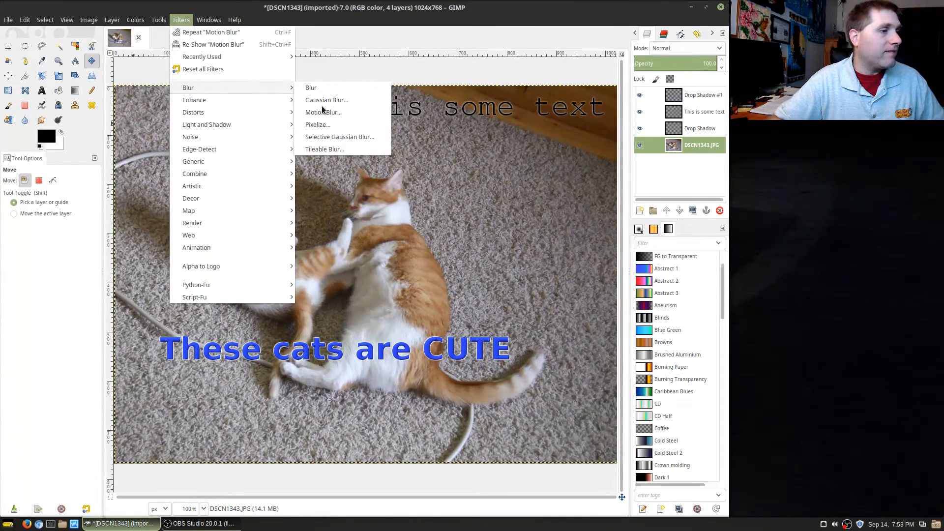
click(365, 124)
drag(415, 132, 854, 135)
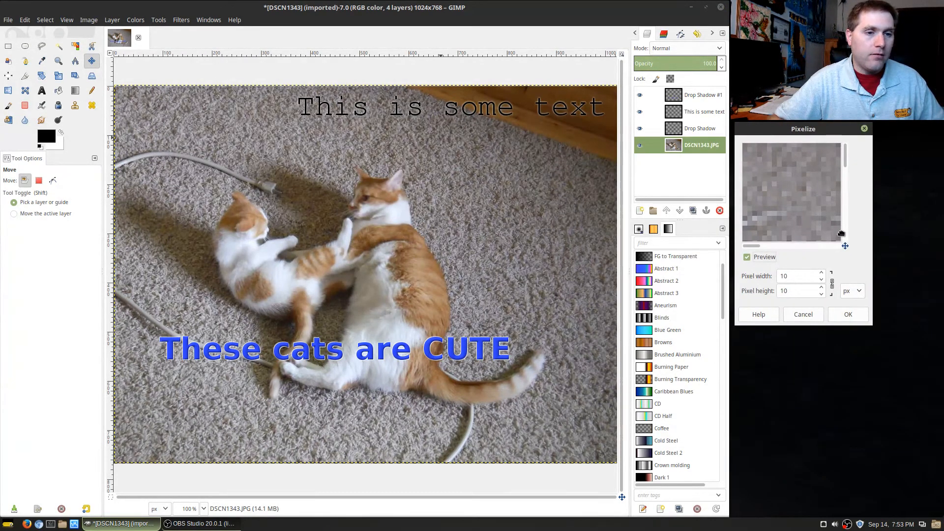
drag(845, 246, 863, 253)
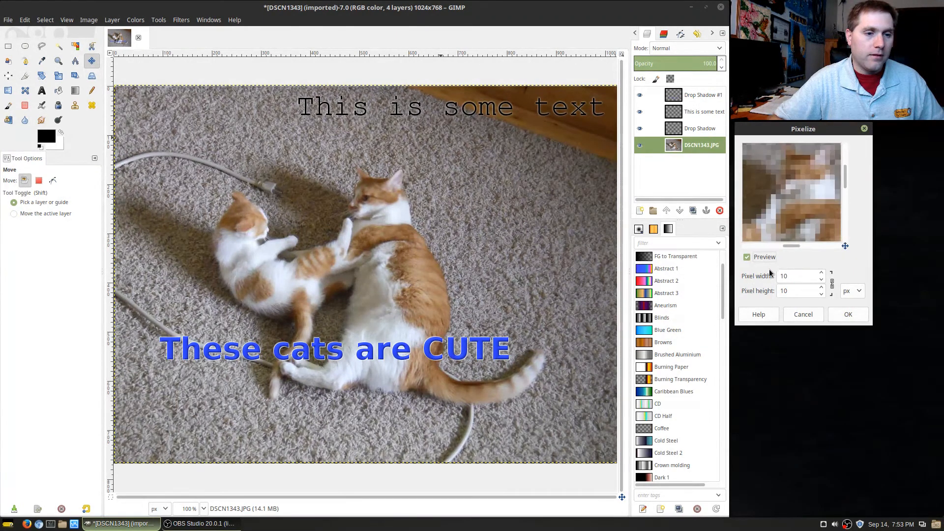
click(822, 280)
click(822, 280)
click(822, 279)
click(822, 280)
click(822, 279)
click(822, 280)
click(822, 280)
click(822, 279)
click(822, 279)
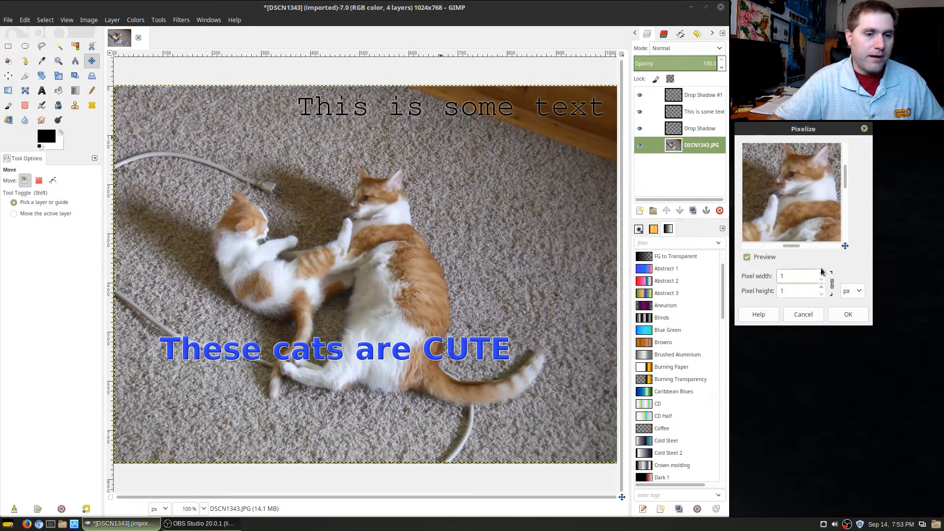
click(822, 273)
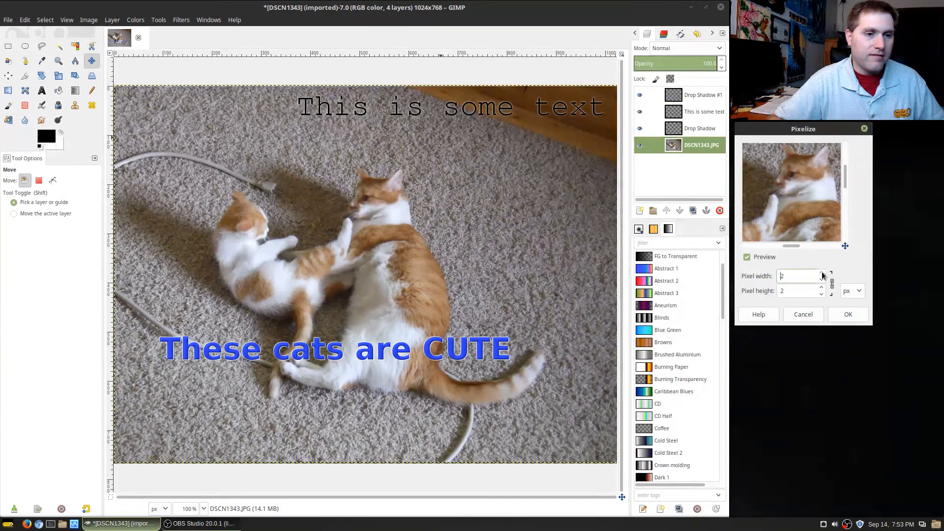
click(849, 315)
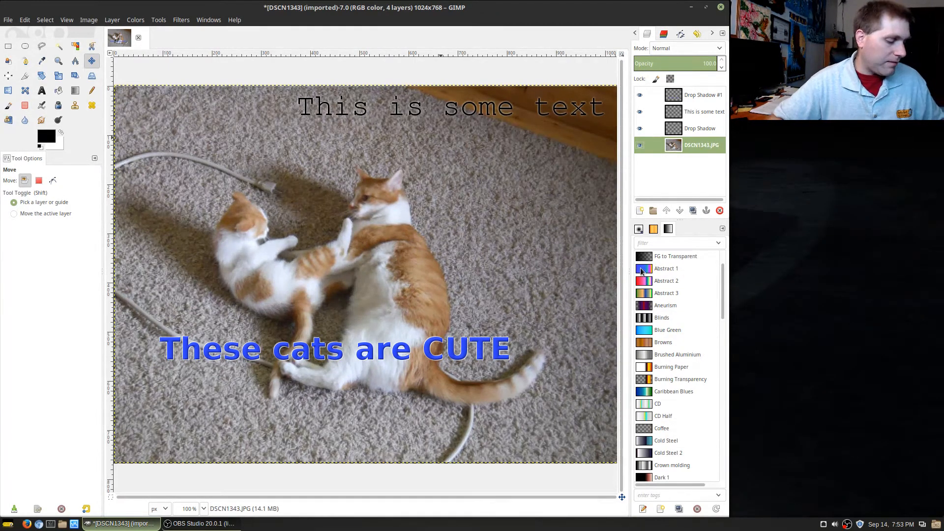
Inspect the pixelized cats at several magnifications, and undo the Pixelize filter
scroll(404, 243, up, 5)
scroll(381, 238, down, 3)
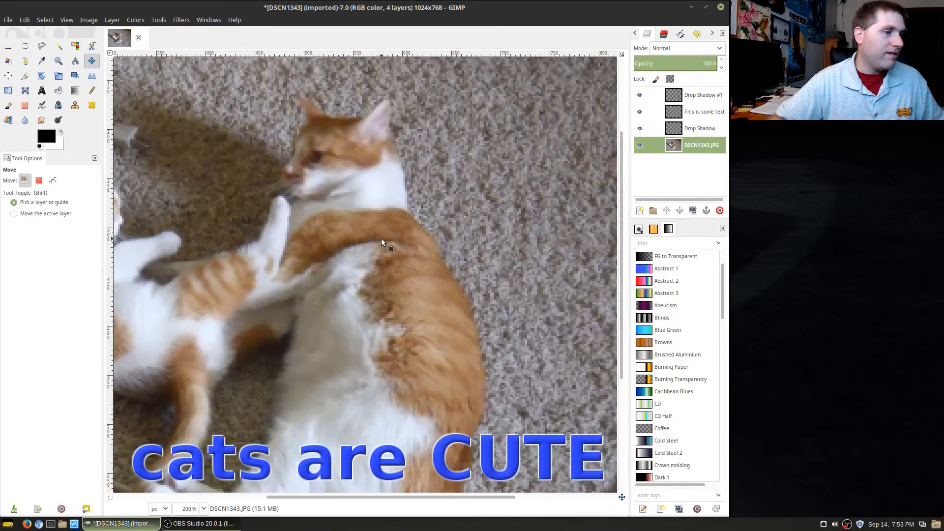
scroll(382, 238, down, 4)
scroll(382, 238, up, 3)
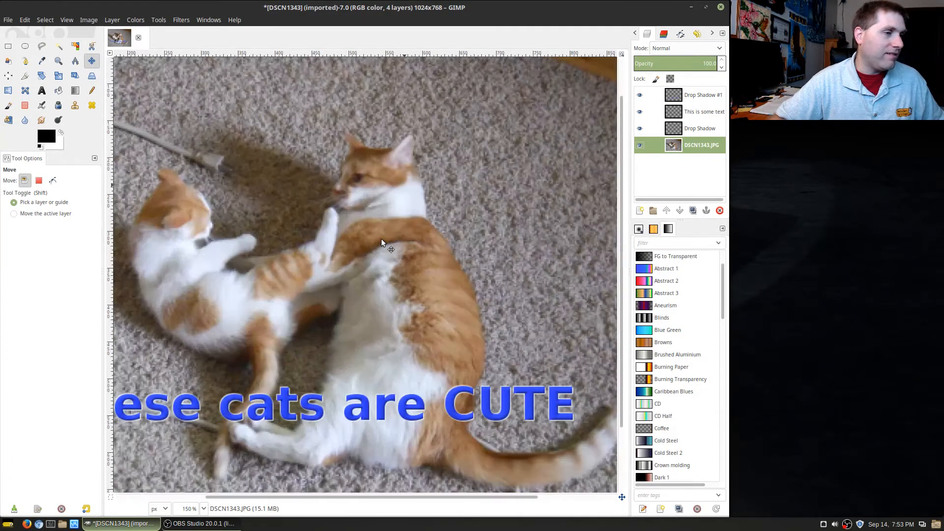
scroll(394, 206, up, 3)
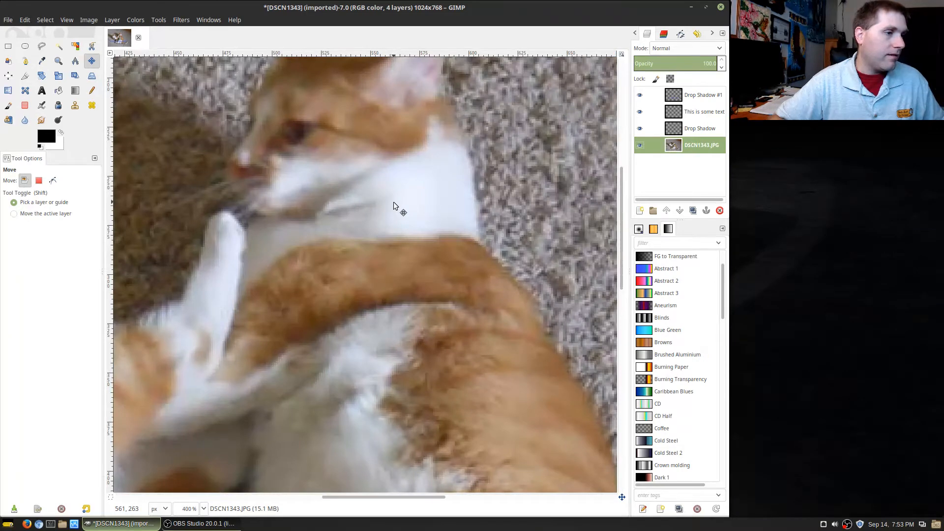
scroll(389, 207, down, 5)
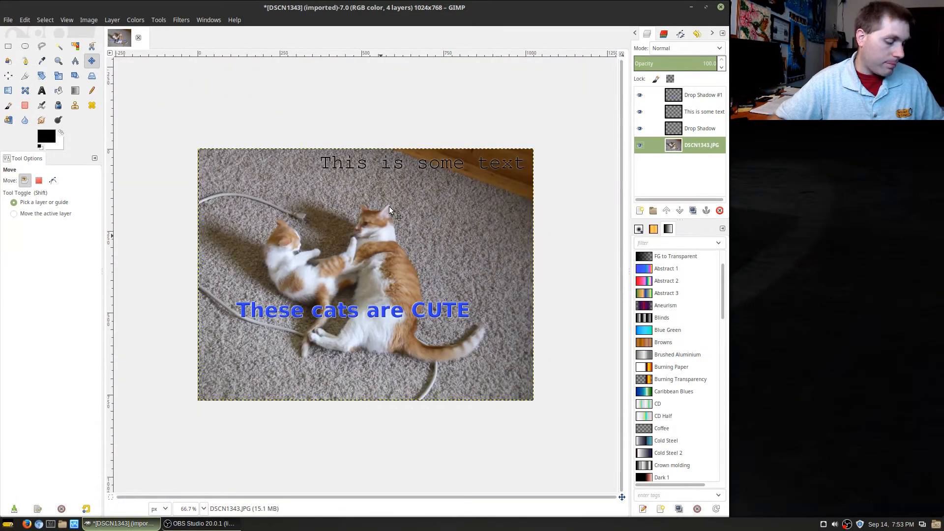
key(ctrl+z)
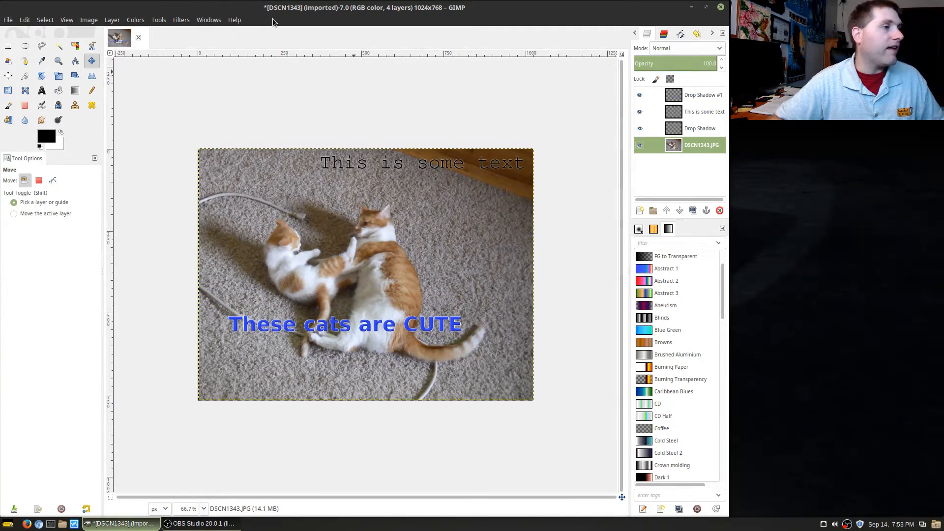
Try the Blinds distortion on the photo layer with horizontal orientation, displacement 14 and 13 segments, and undo it
click(180, 20)
mouse_move(234, 101)
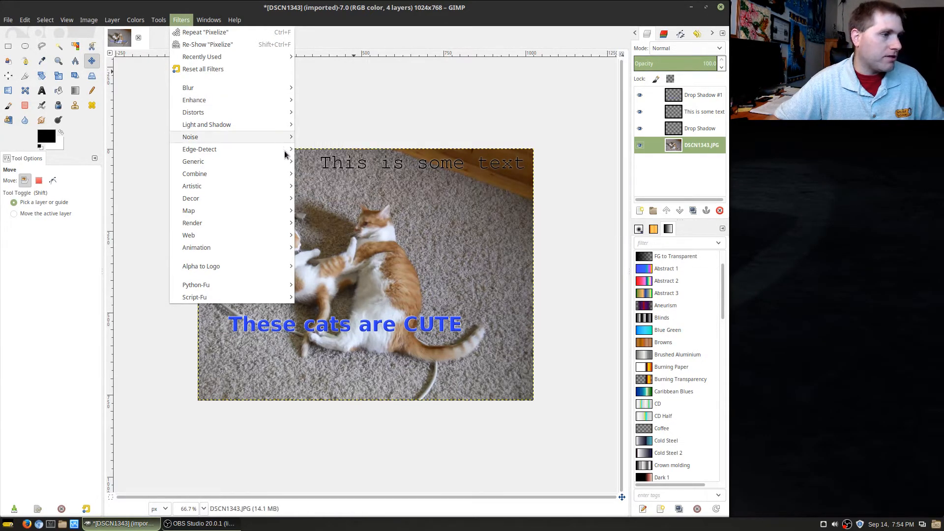
mouse_move(249, 114)
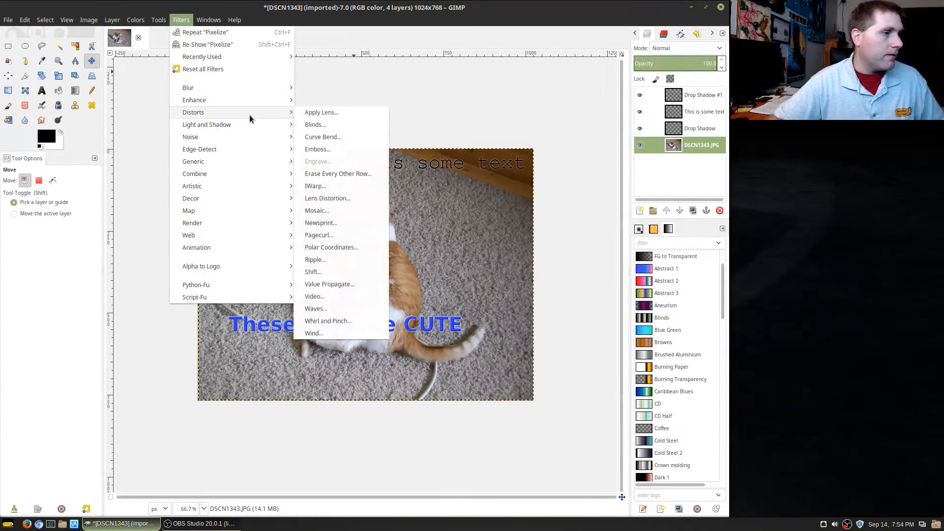
click(357, 125)
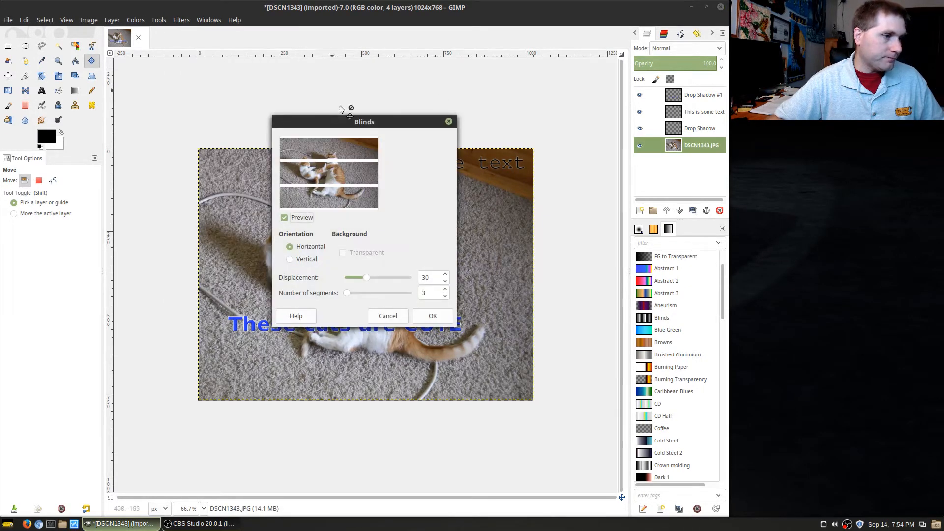
drag(366, 104, 813, 105)
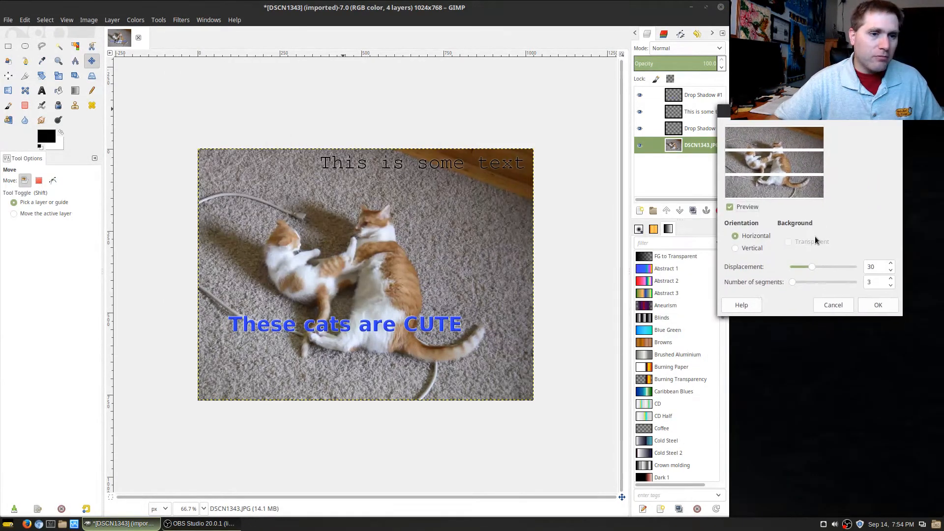
click(743, 250)
click(746, 236)
mouse_move(812, 267)
mouse_down()
mouse_move(800, 267)
mouse_move(828, 264)
mouse_move(797, 282)
mouse_move(816, 281)
mouse_move(820, 270)
mouse_move(799, 270)
mouse_move(808, 280)
mouse_move(800, 281)
mouse_move(800, 270)
mouse_up()
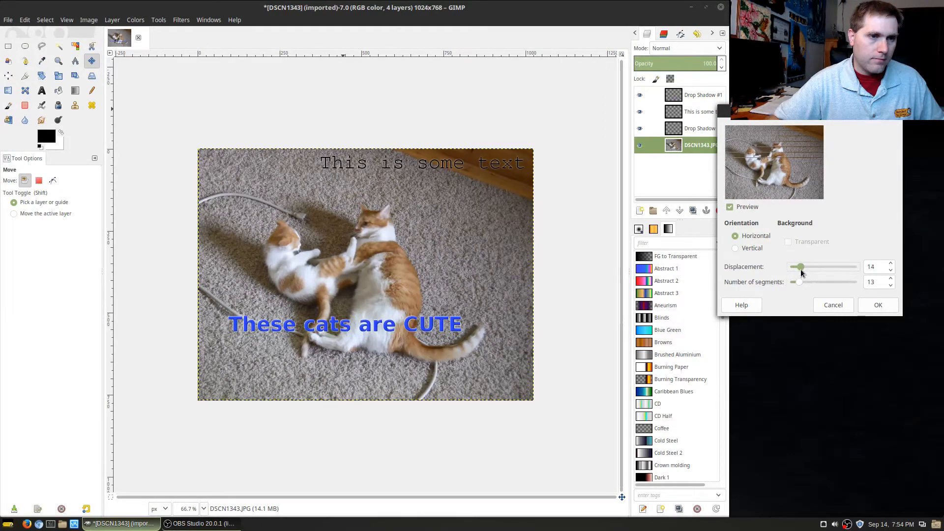
click(878, 305)
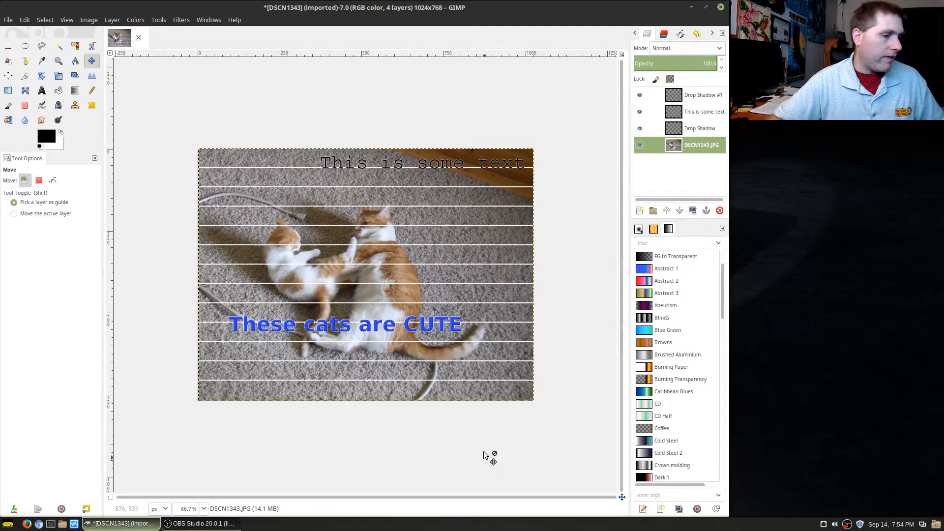
key(ctrl+z)
Try the Sparkle filter on the photo layer with a luminosity threshold of about 0.008 and natural color, and undo it
click(181, 19)
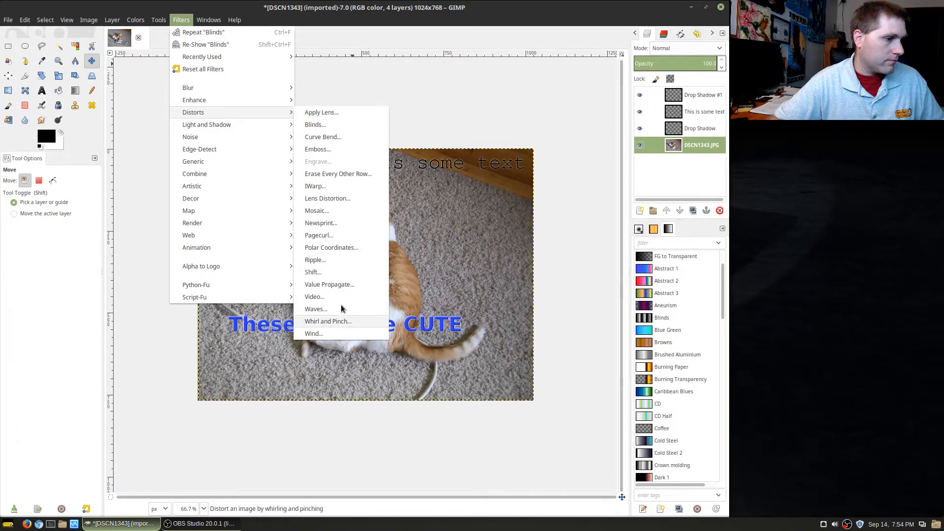
mouse_move(241, 124)
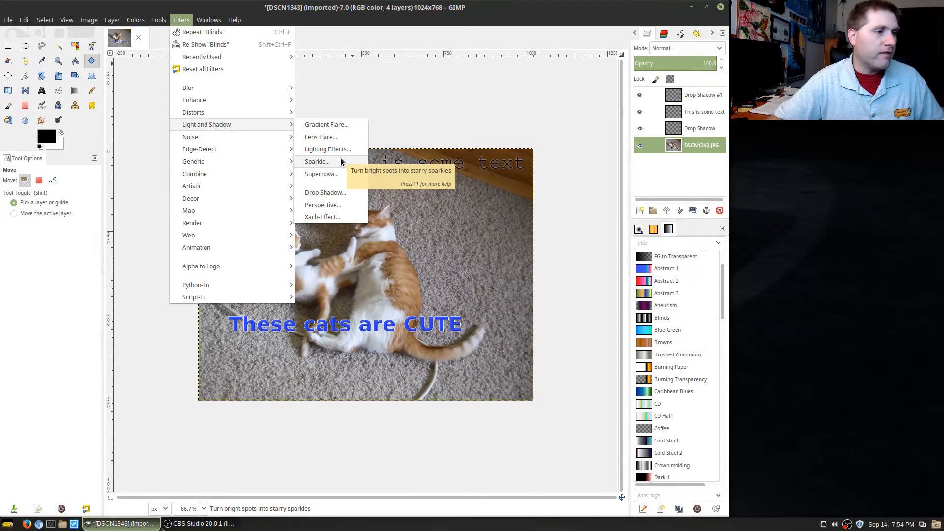
click(317, 161)
drag(418, 73, 822, 105)
drag(728, 215, 630, 216)
drag(750, 190, 697, 205)
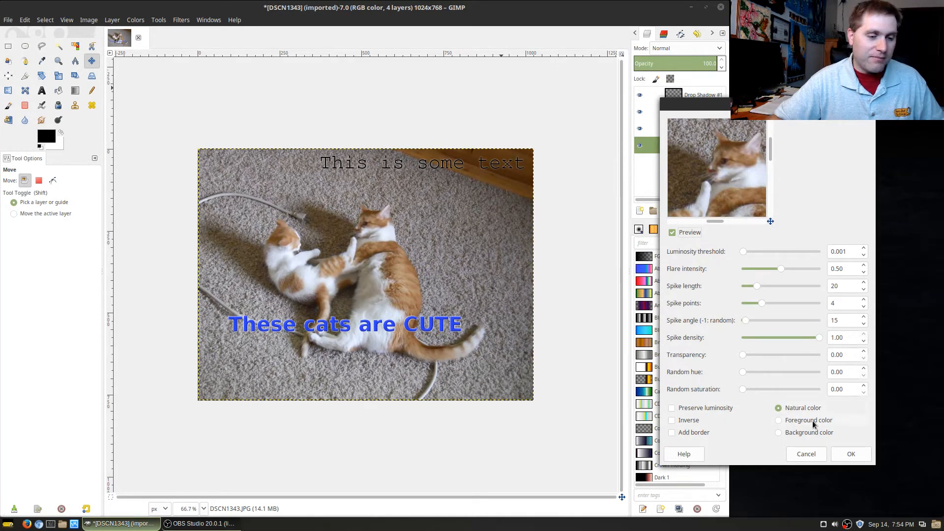
drag(743, 252, 750, 252)
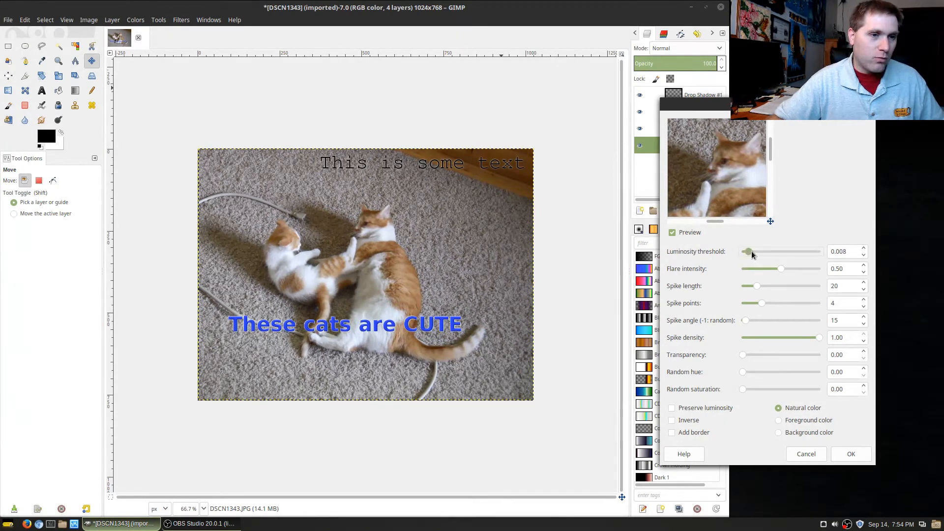
click(862, 460)
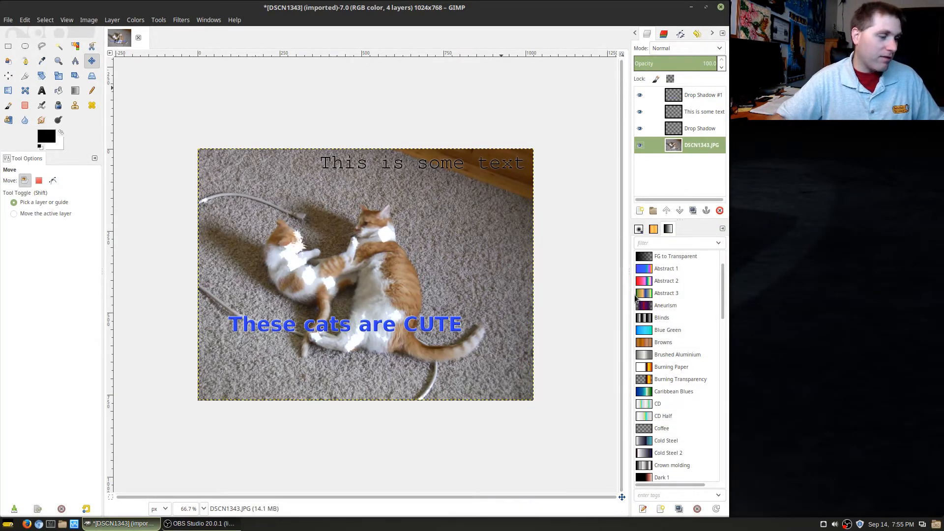
key(ctrl+z)
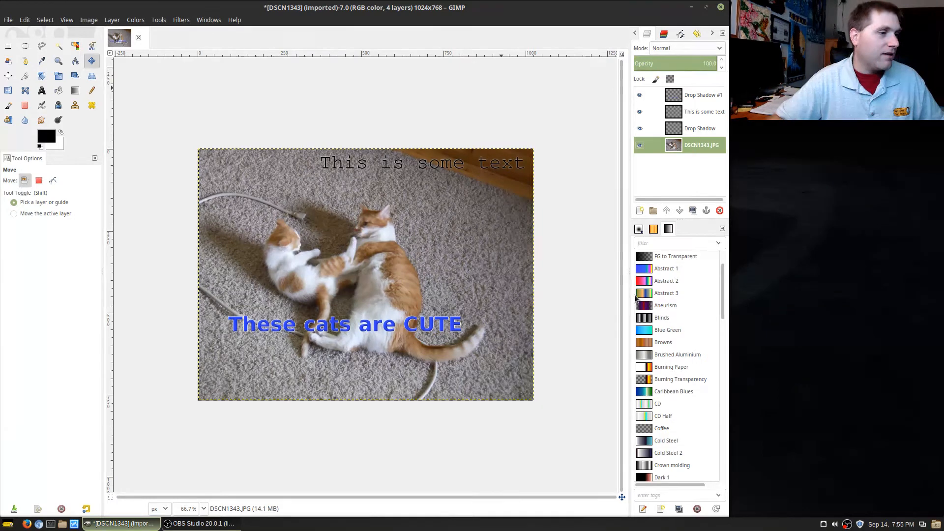
Try the Coffee Stain decor filter on the image, and undo it
click(171, 20)
mouse_move(228, 138)
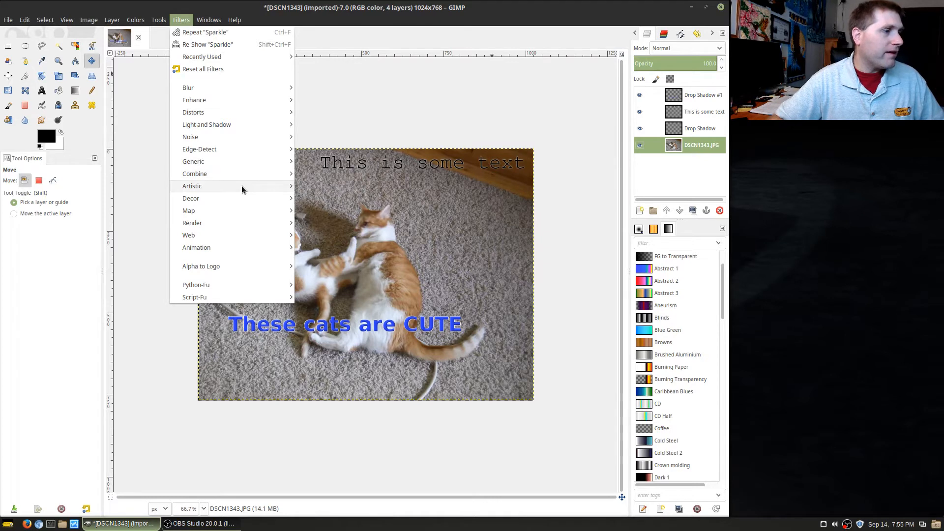
mouse_move(242, 189)
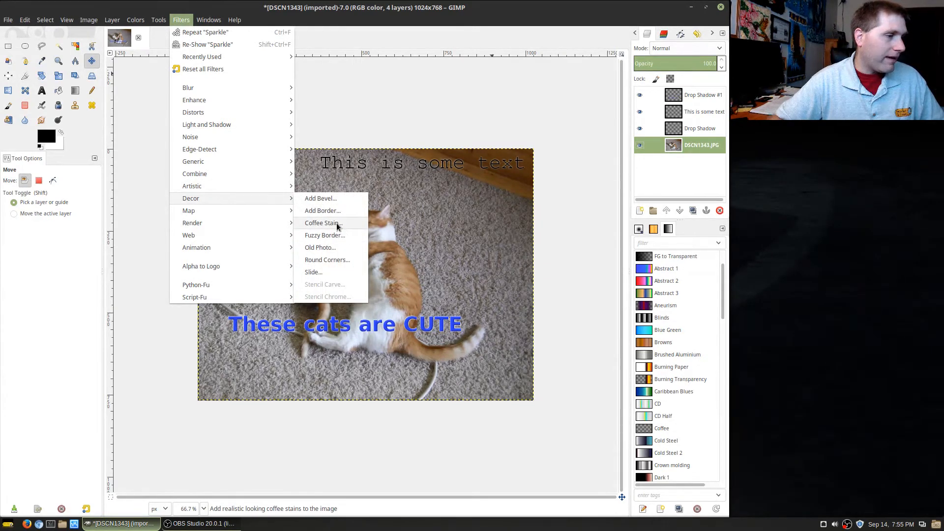
click(337, 224)
drag(368, 151, 634, 221)
click(707, 289)
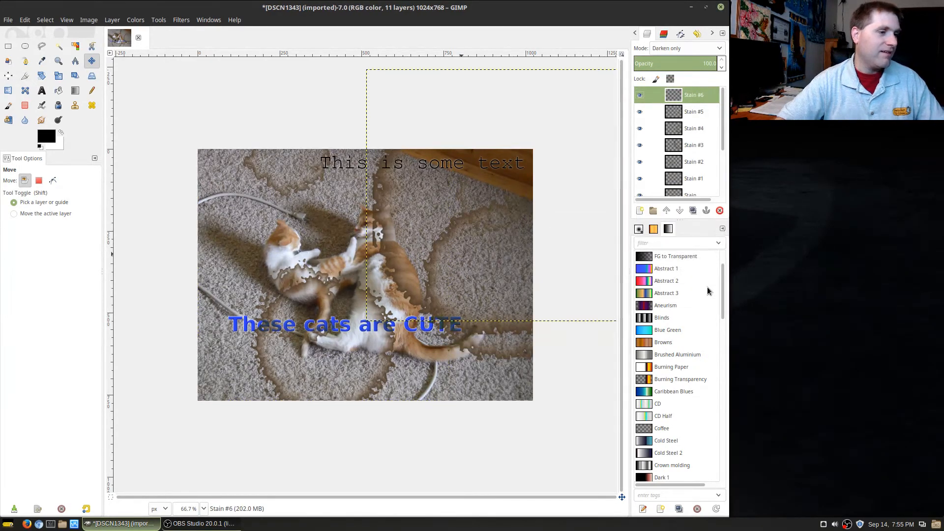
key(ctrl+z)
click(159, 19)
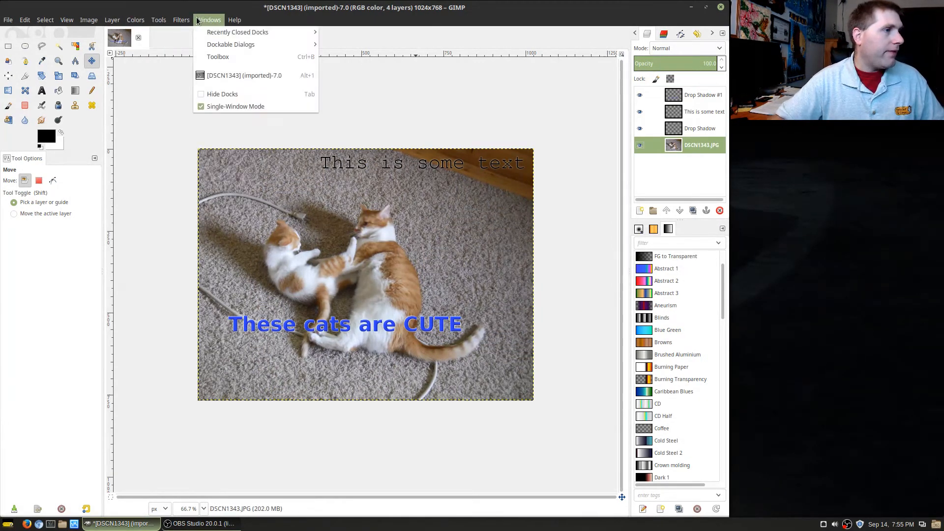
mouse_move(181, 19)
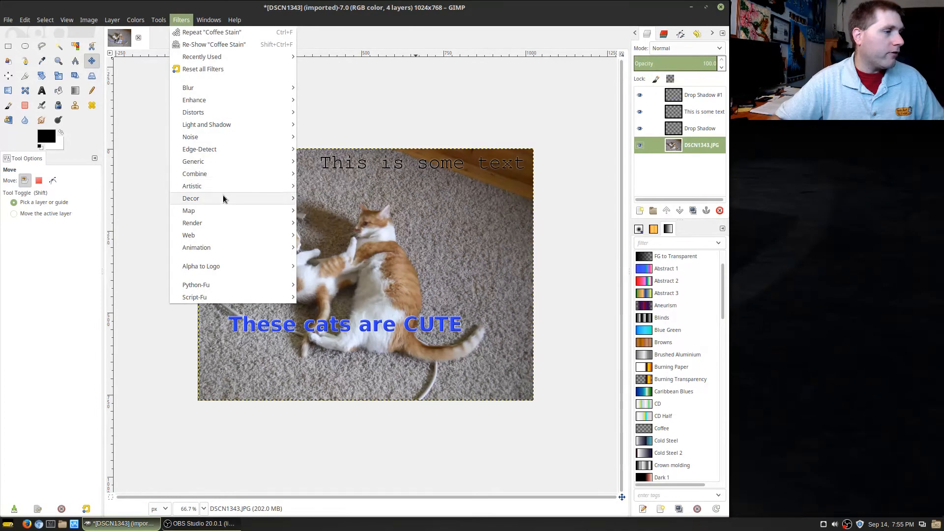
mouse_move(229, 213)
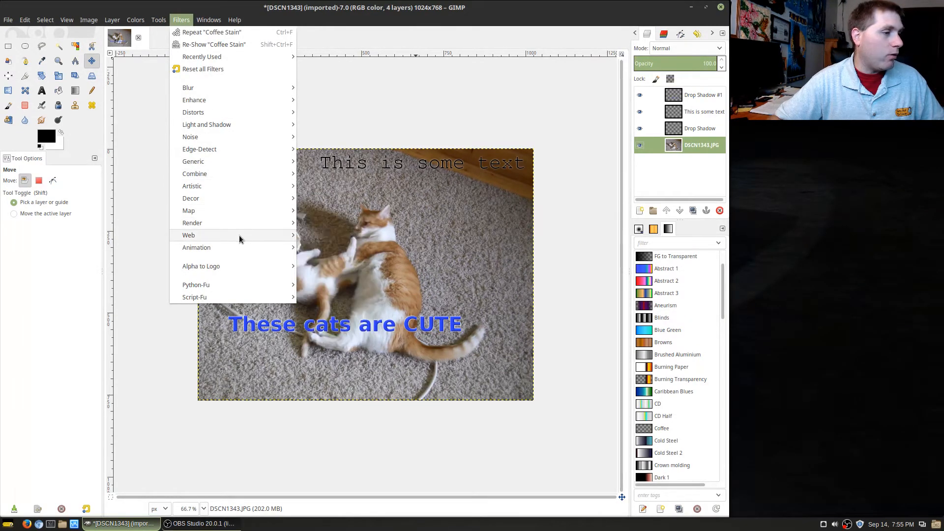
mouse_move(241, 248)
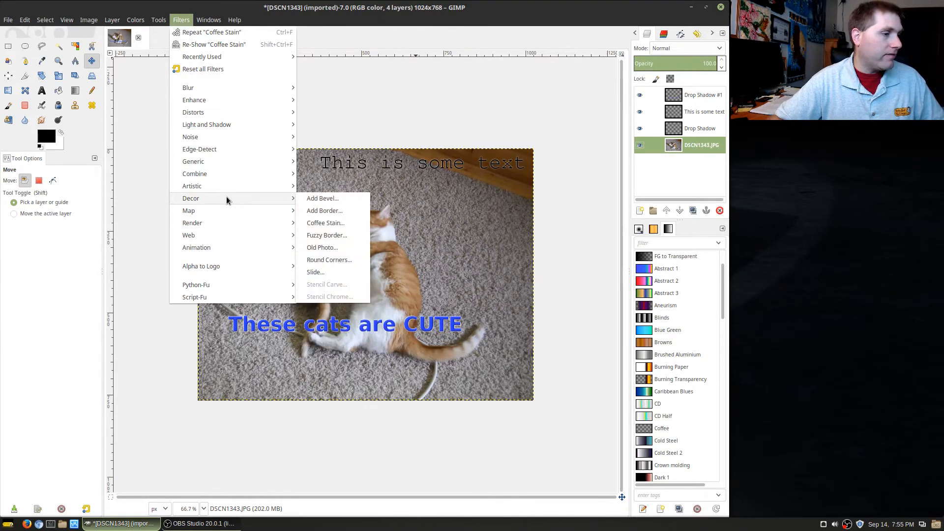
Apply the Old Photo decor filter to a copy of the captioned cat image
click(337, 247)
drag(390, 147, 677, 156)
click(719, 291)
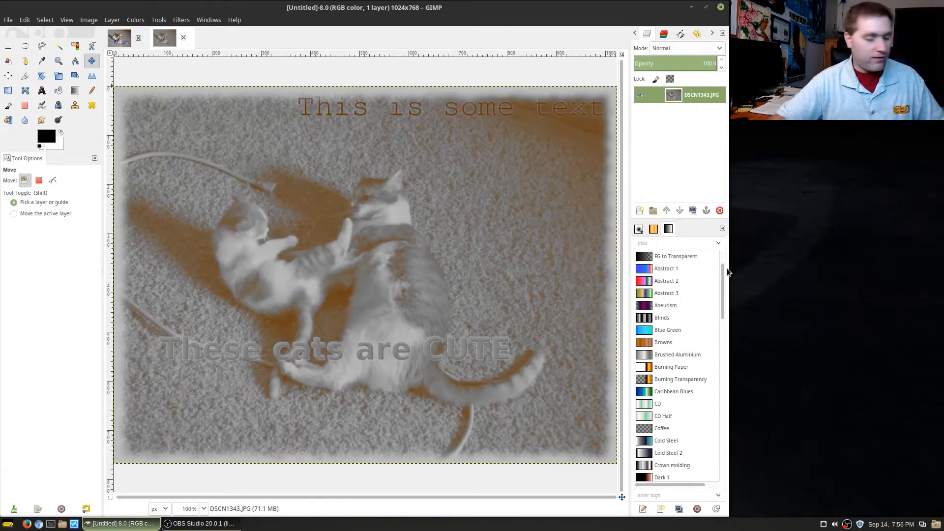
Undo the Old Photo edits one by one, and close the untitled copy without saving its changes
key(ctrl)
key(ctrl+z)
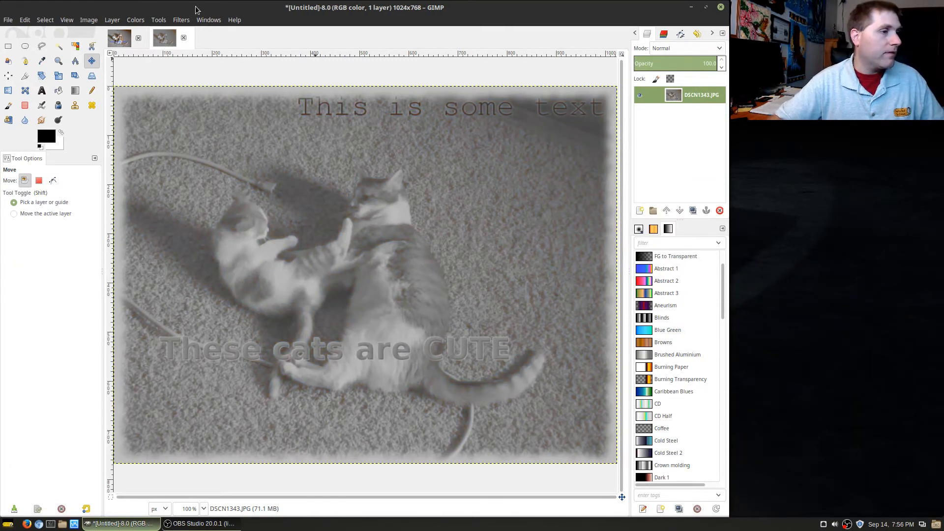
key(ctrl+z)
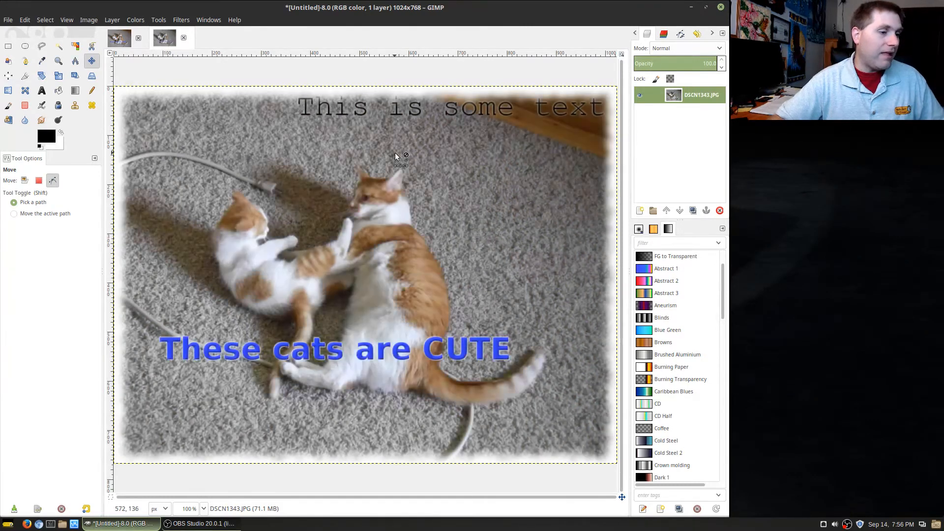
key(ctrl+z)
key(ctrl+z)
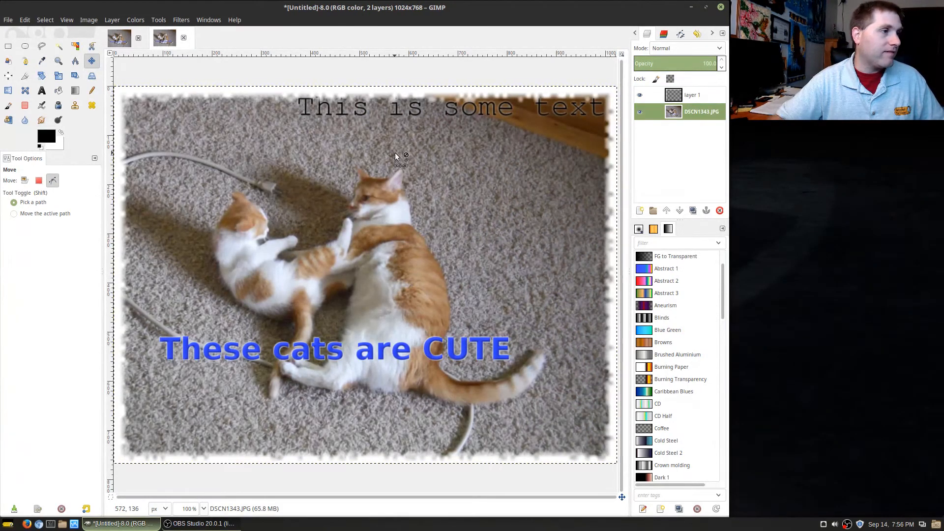
click(184, 38)
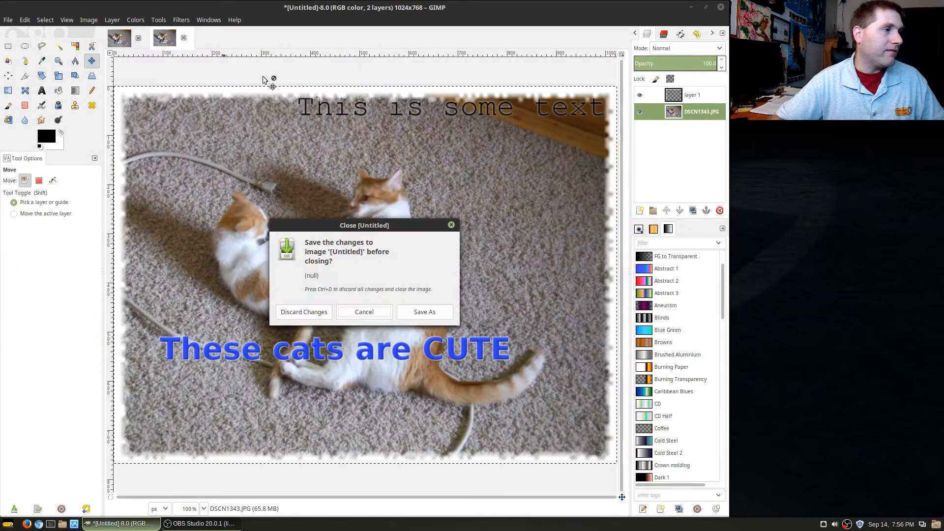
click(303, 312)
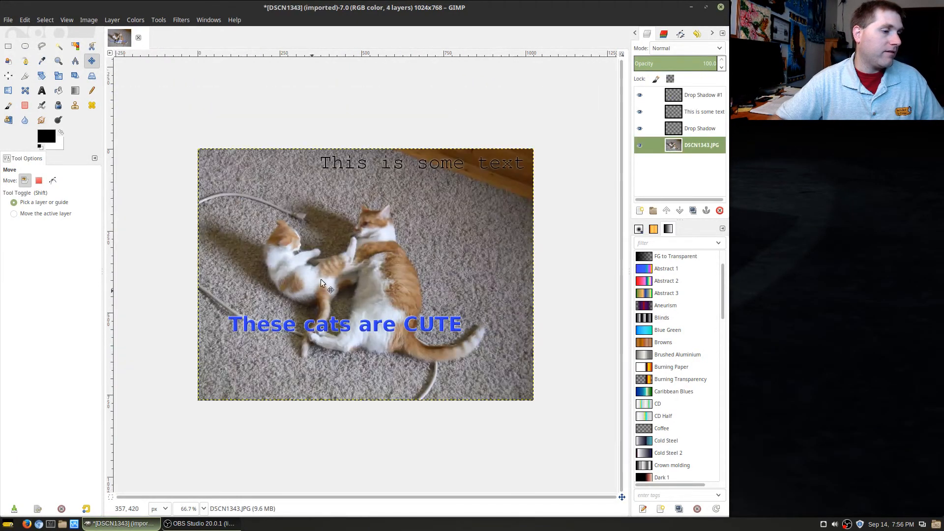
Try the Newsprint distortion on the photo layer with RGB separation, and undo it
click(179, 20)
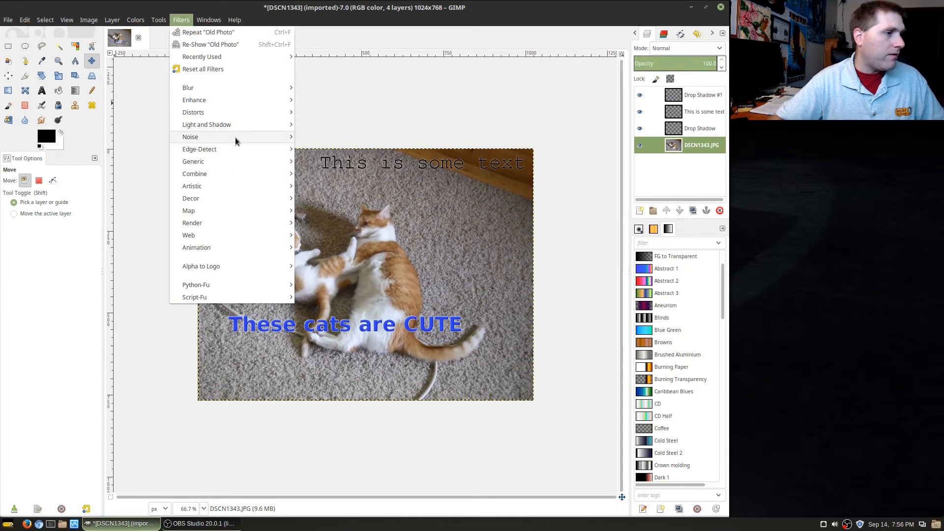
mouse_move(239, 127)
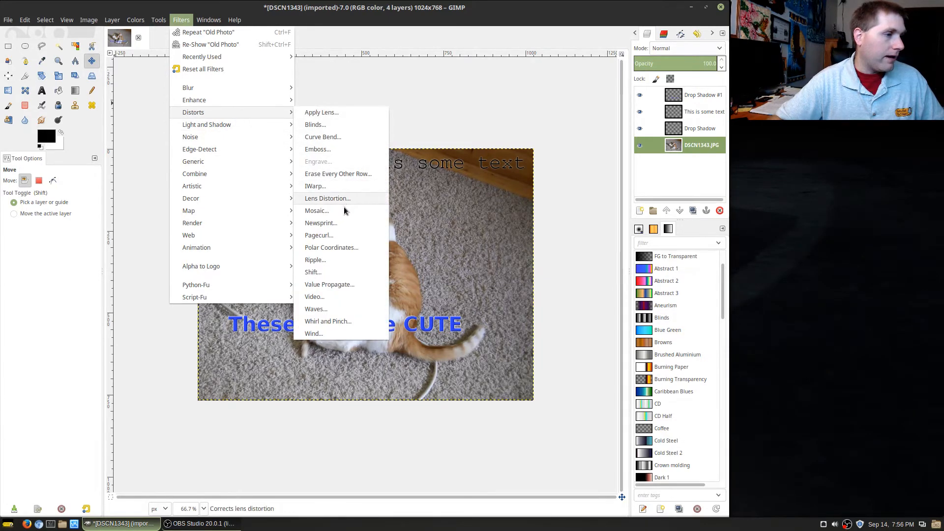
click(346, 225)
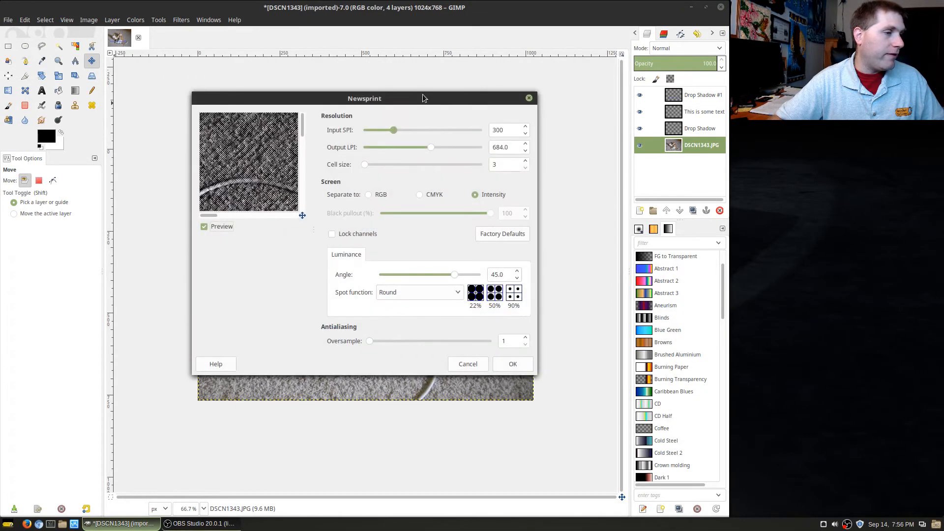
drag(414, 96, 788, 91)
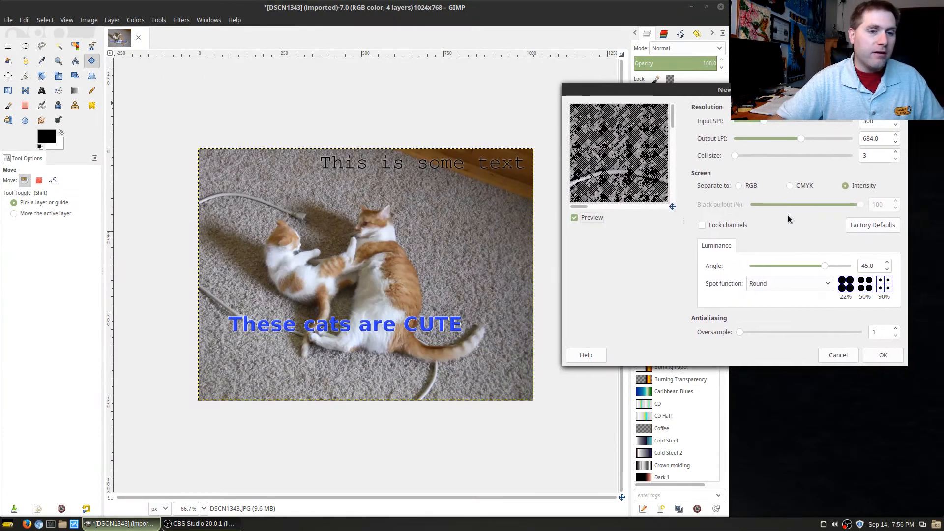
drag(824, 266, 807, 266)
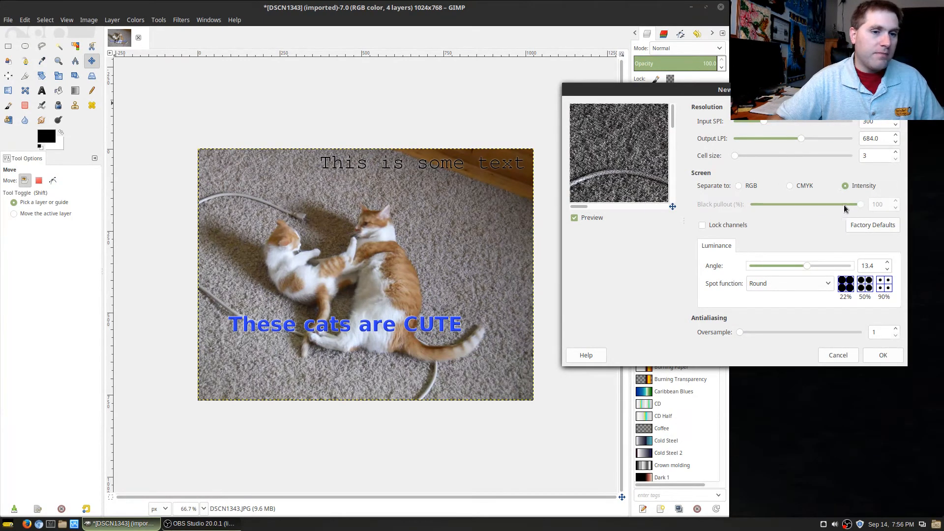
click(799, 185)
click(741, 185)
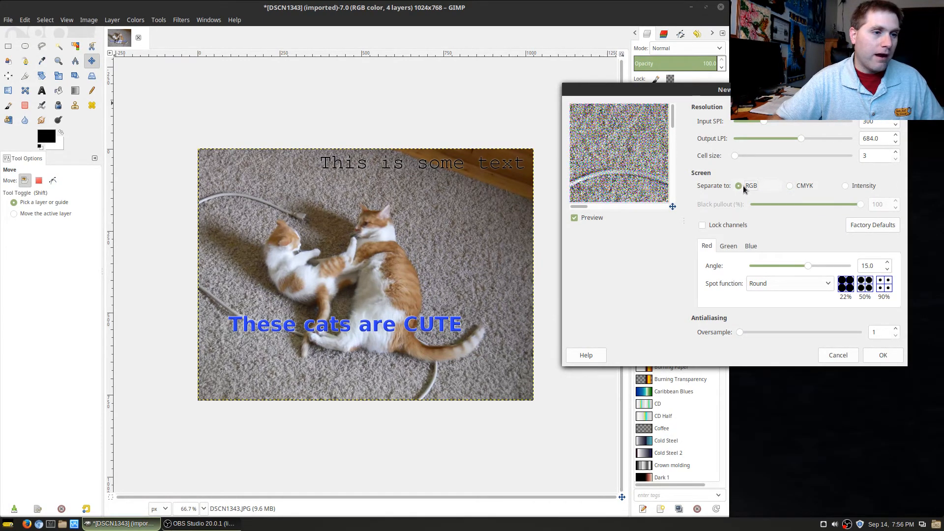
click(882, 355)
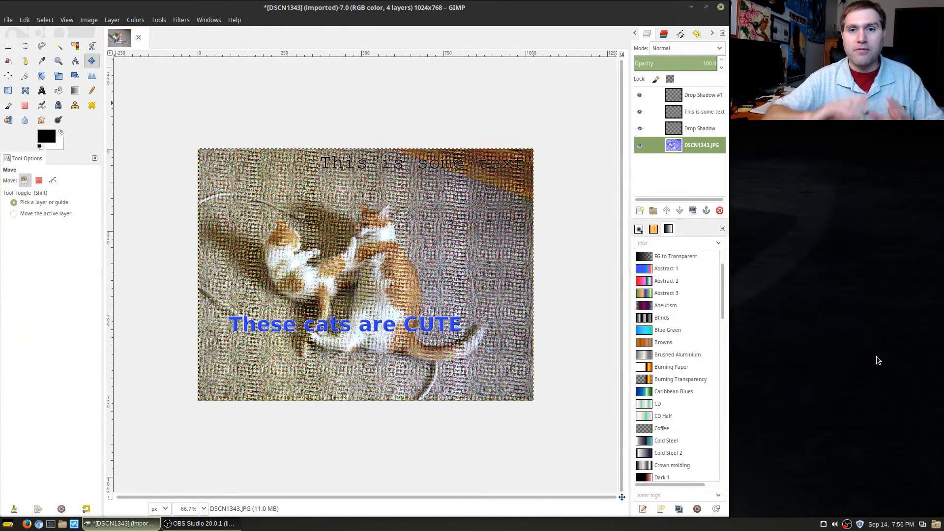
key(ctrl+z)
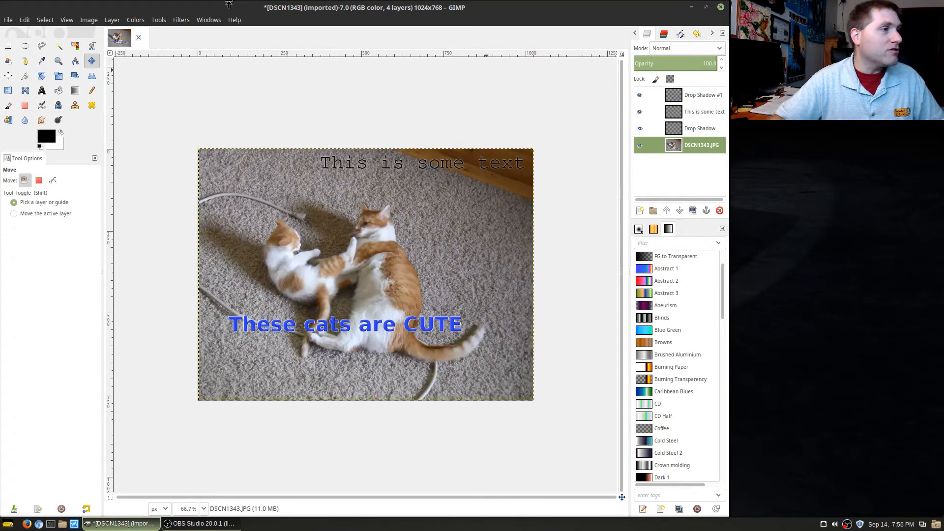
Try the Video distortion on the photo layer, and undo it
click(180, 19)
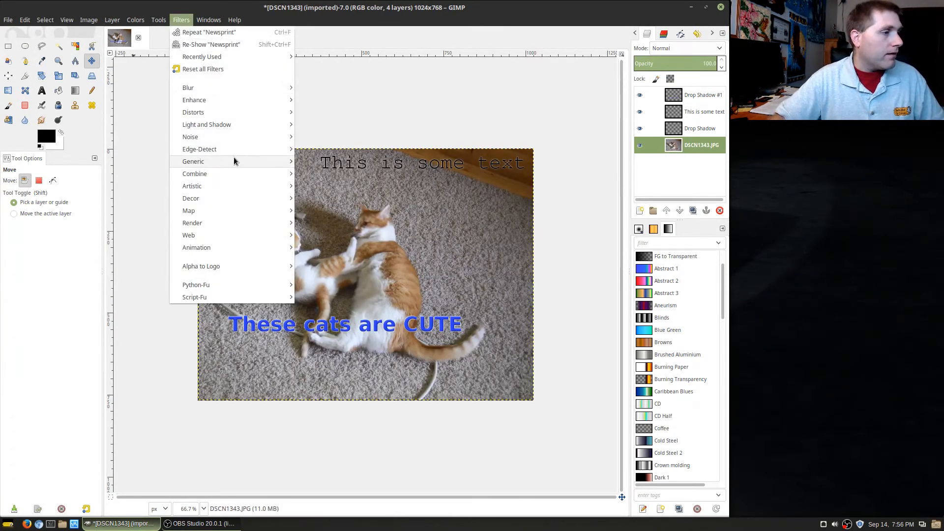
mouse_move(230, 117)
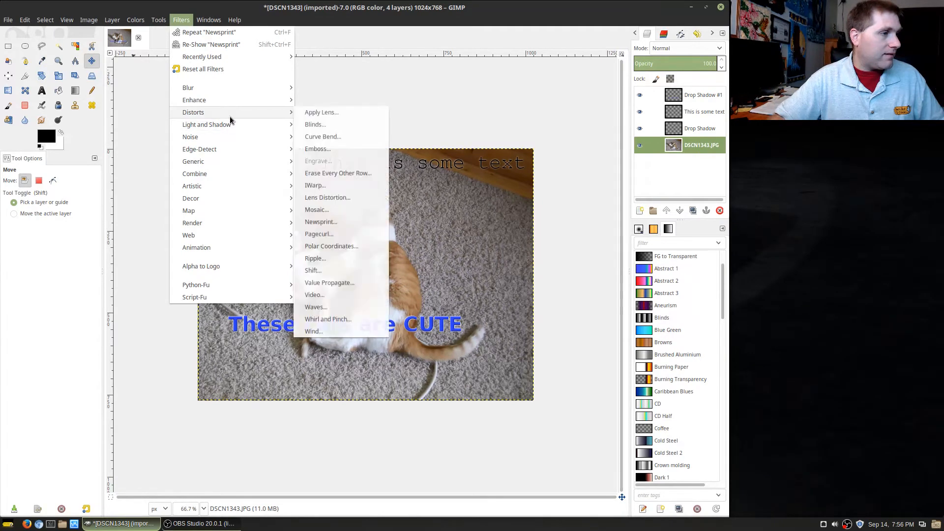
click(339, 298)
drag(394, 140, 731, 160)
click(747, 307)
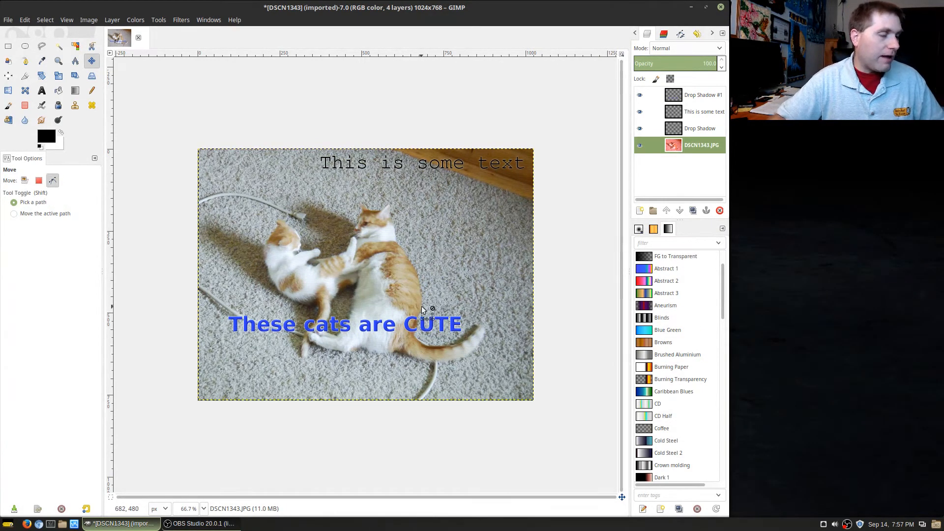
key(ctrl+z)
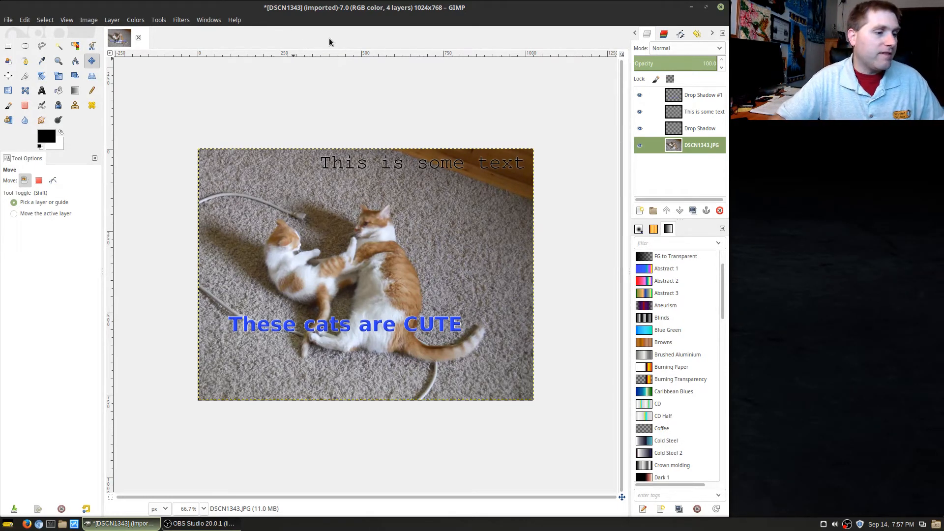
Try the Pagecurl distortion on the photo layer with a vertical lower-right curl in foreground/background colors, and undo it
click(192, 22)
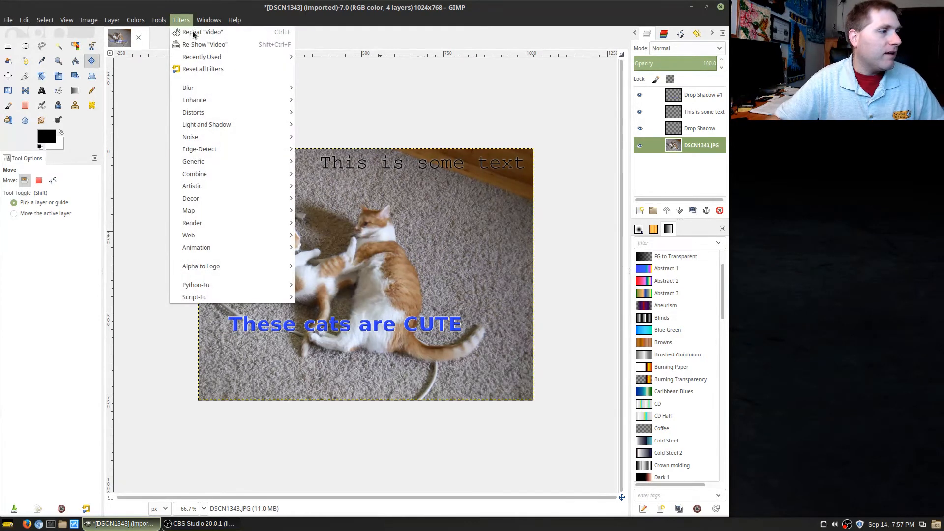
mouse_move(228, 176)
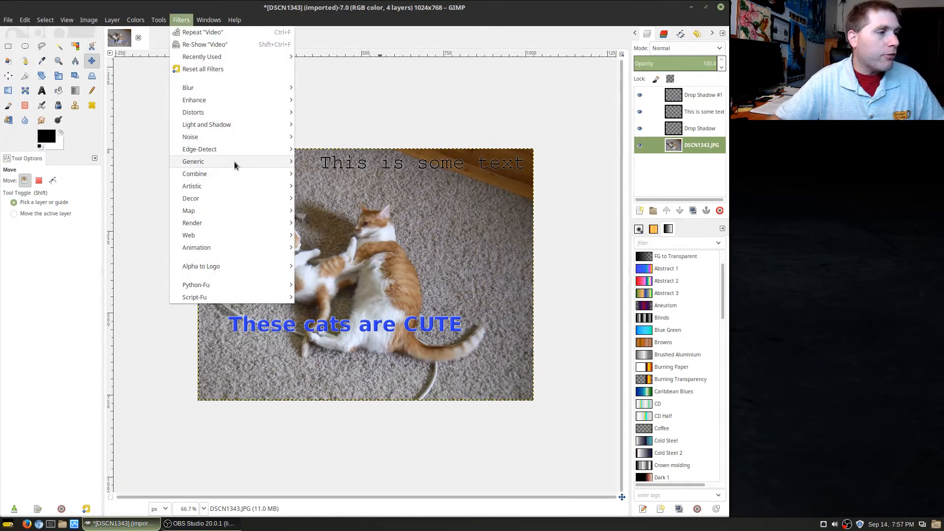
mouse_move(240, 149)
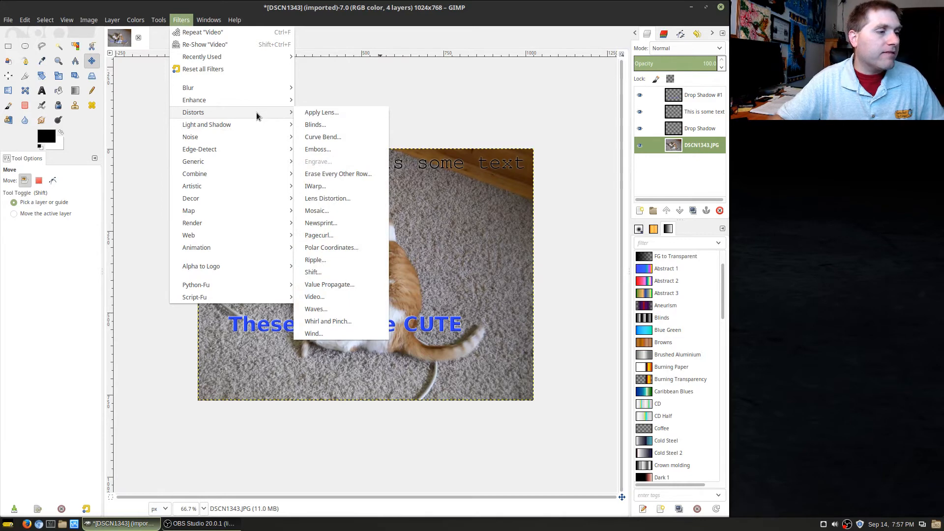
click(335, 235)
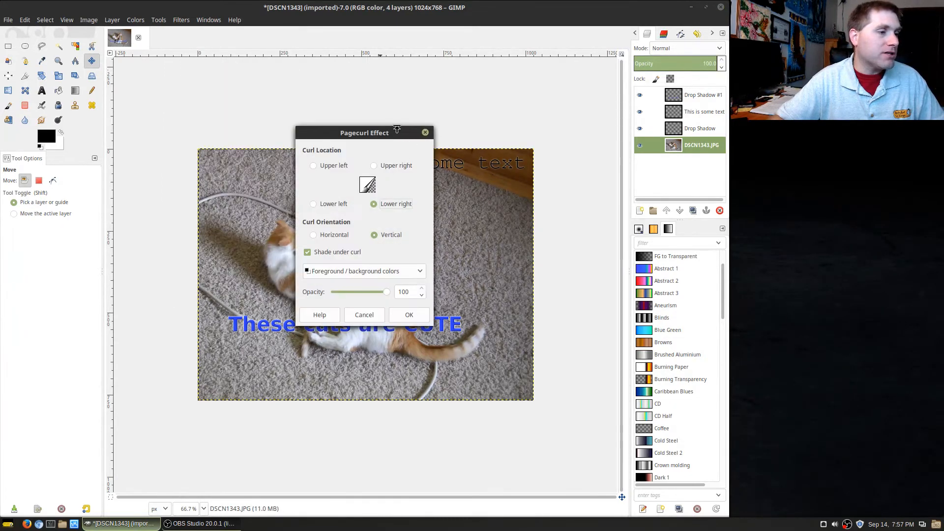
drag(395, 131, 730, 140)
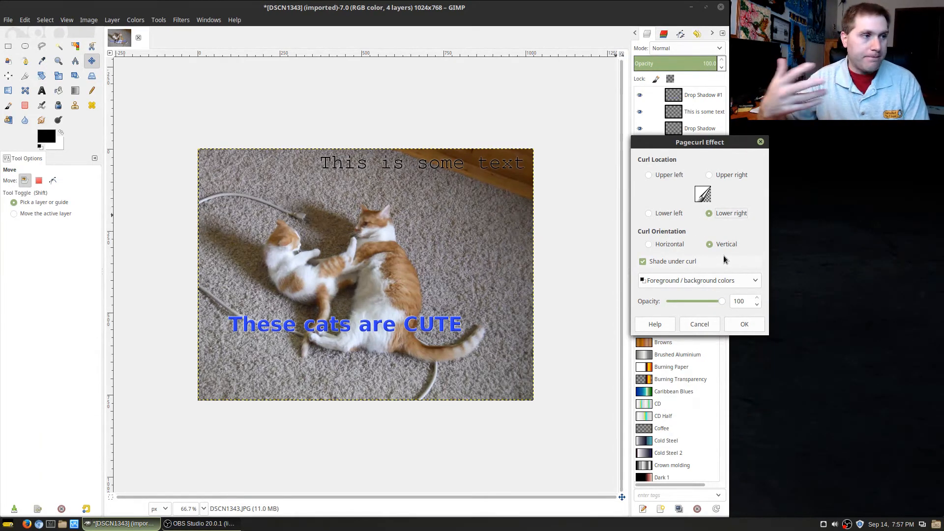
click(745, 326)
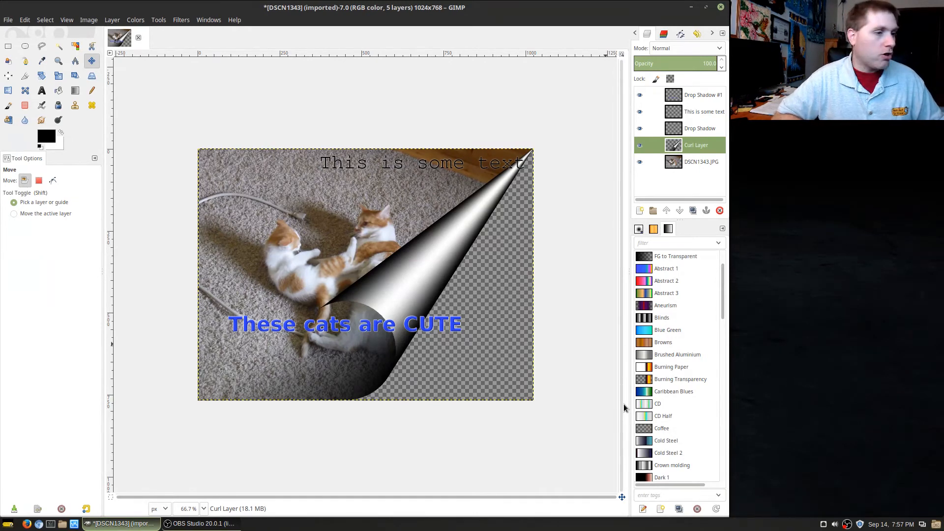
key(ctrl+z)
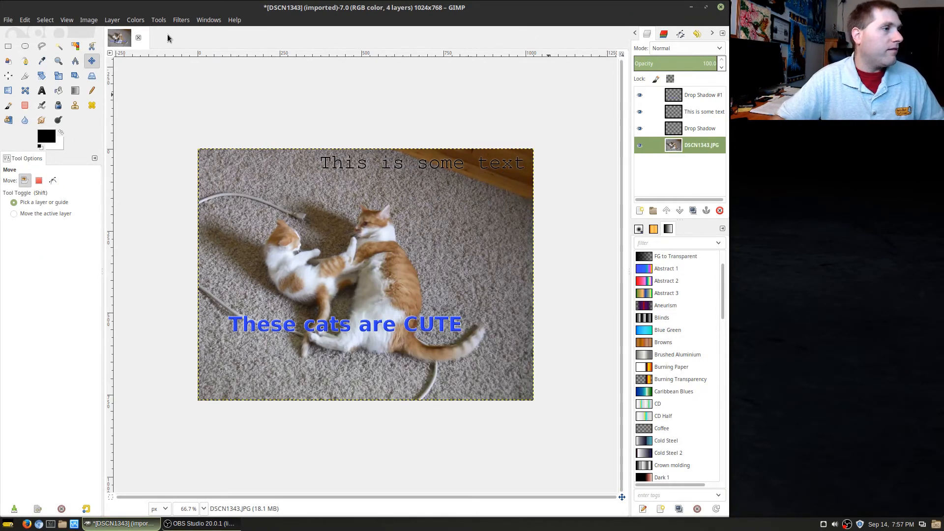
Start Pagecurl again on the photo layer, trying the upper-right location and horizontal orientation before settling on lower right and vertical
click(181, 20)
mouse_move(212, 89)
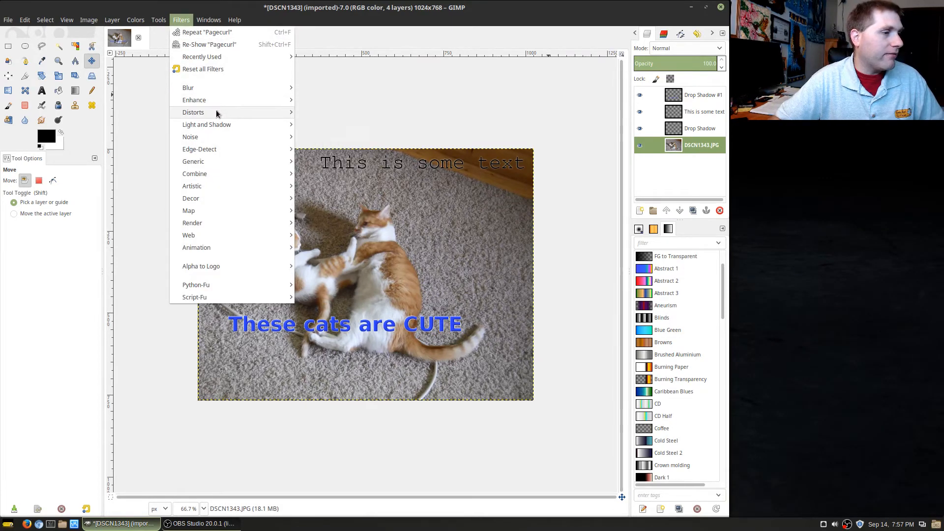
mouse_move(217, 119)
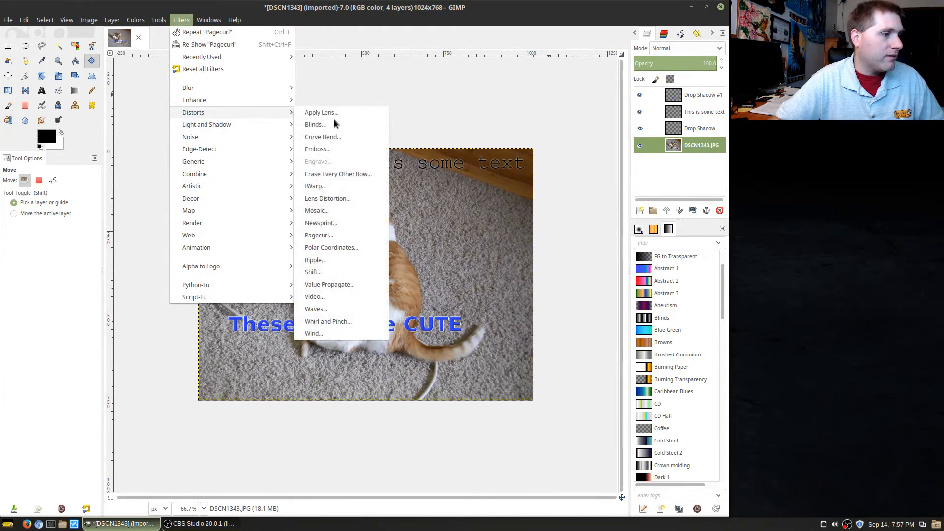
click(347, 236)
drag(394, 126, 742, 163)
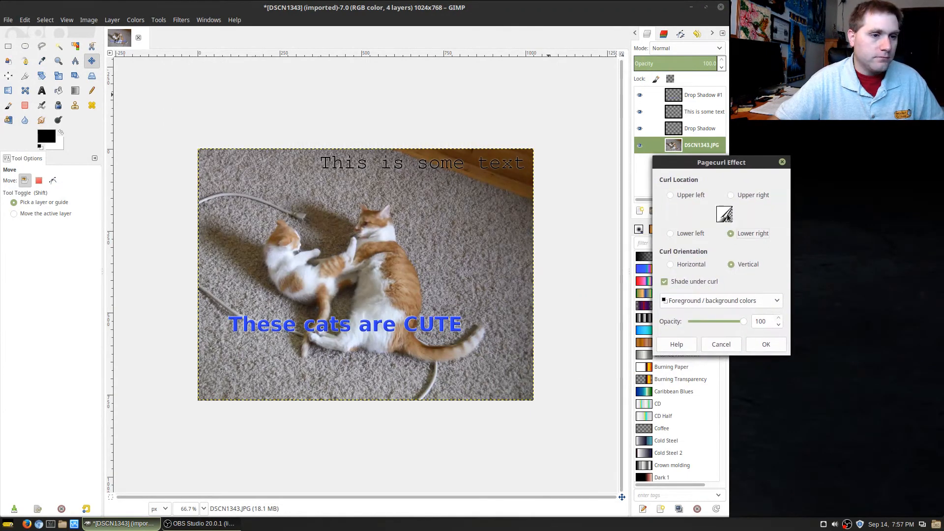
click(731, 195)
click(731, 235)
click(686, 266)
click(736, 267)
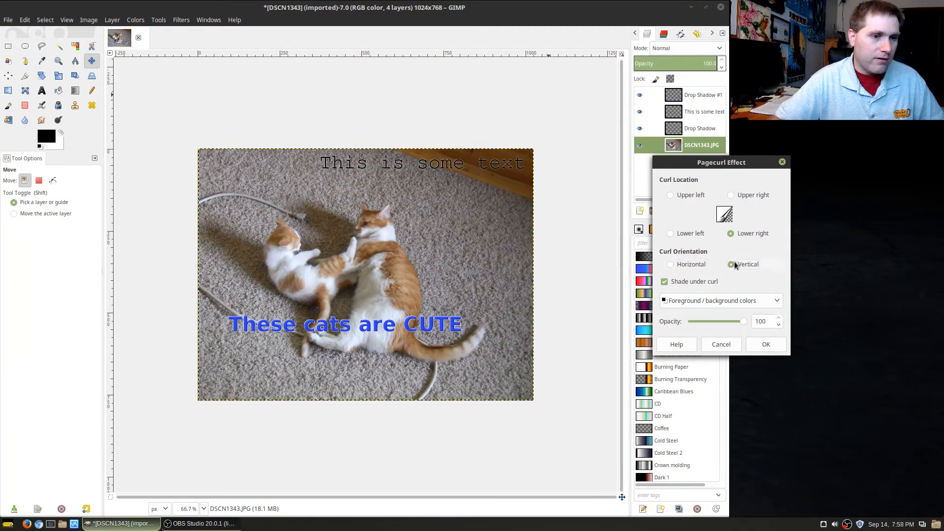
Set the page curl's coloring to the current gradient, and choose Purples as the active gradient
click(776, 306)
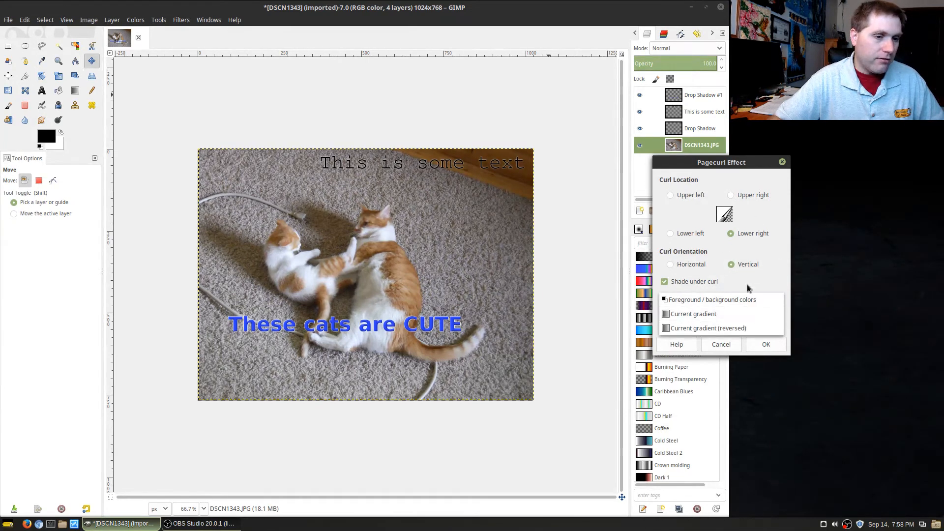
click(733, 316)
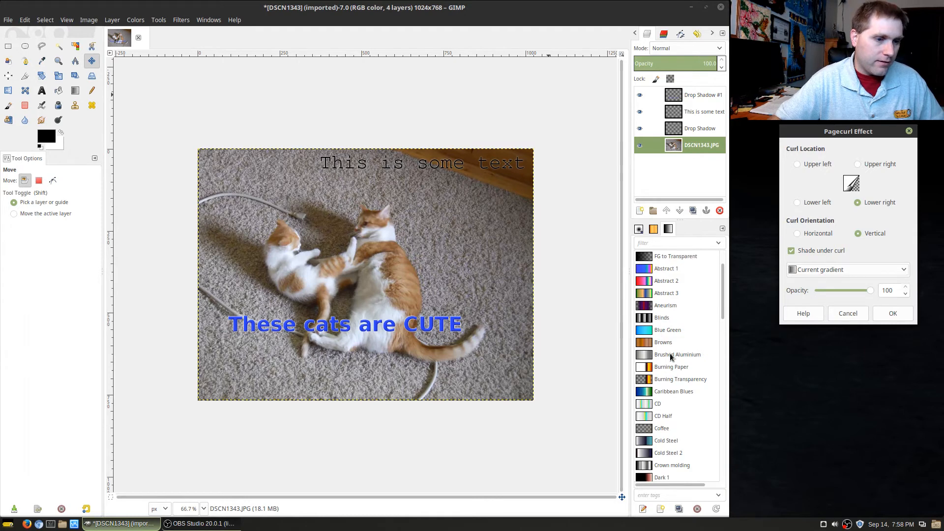
scroll(682, 376, down, 3)
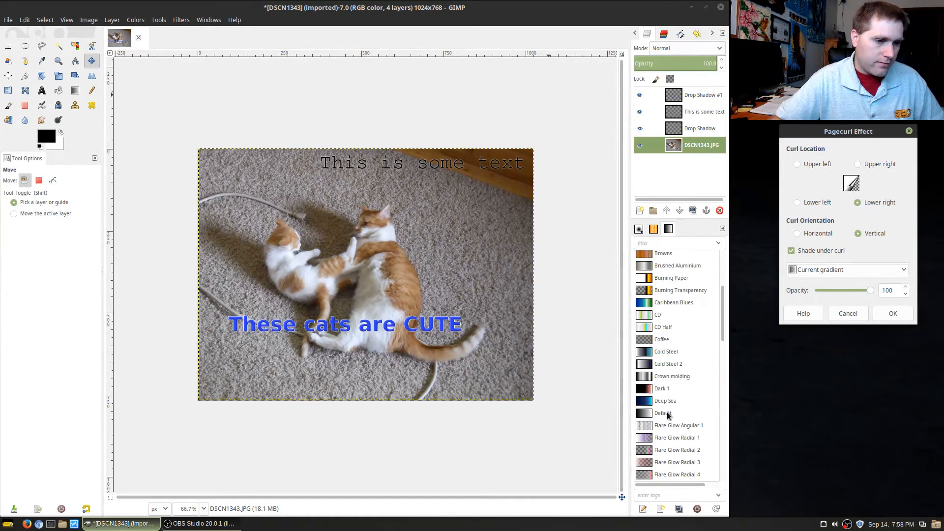
scroll(685, 399, down, 3)
scroll(687, 377, down, 9)
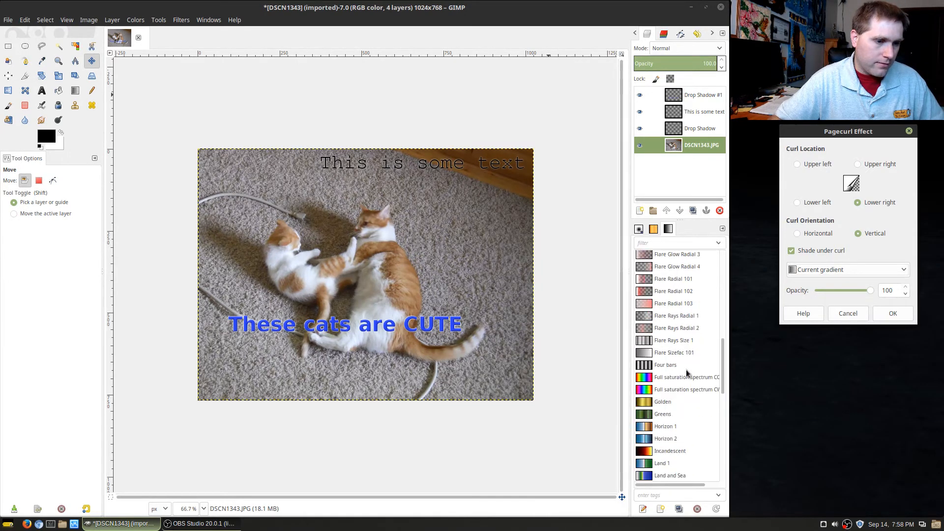
scroll(678, 373, down, 4)
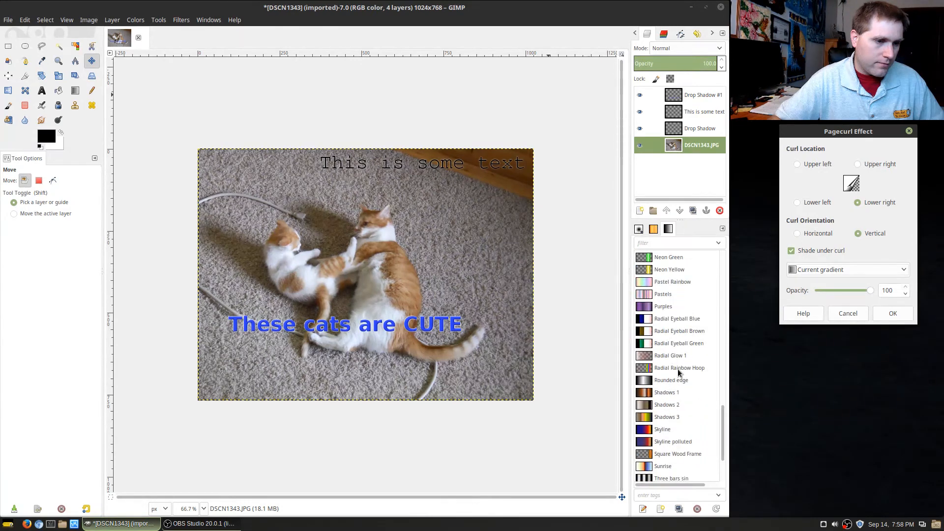
click(657, 306)
drag(864, 132, 760, 205)
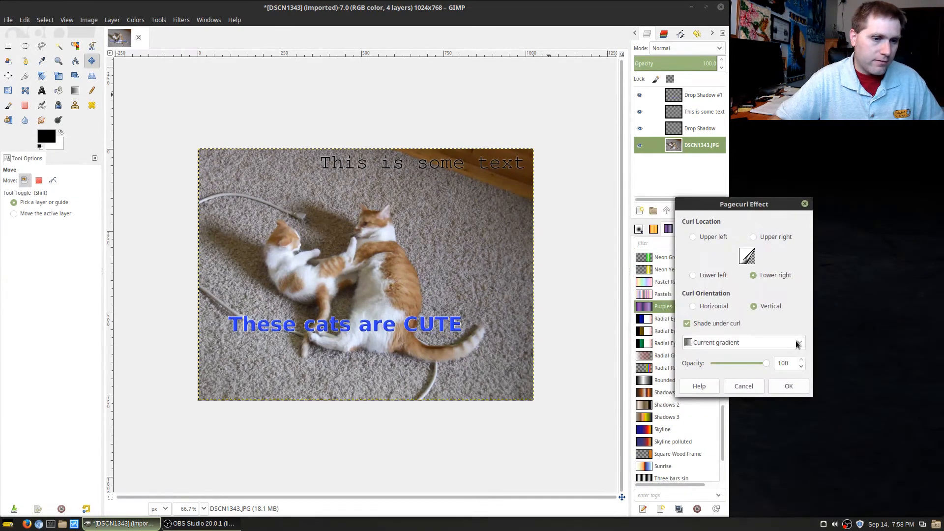
Try the page curl on the photo layer with the current gradient at 58 opacity, and undo it
click(788, 346)
click(789, 346)
drag(767, 364, 743, 364)
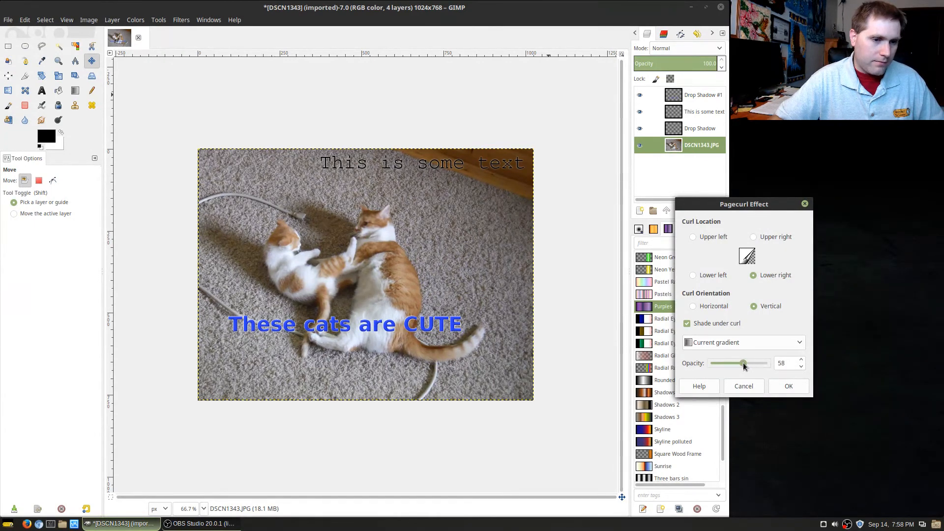
click(789, 387)
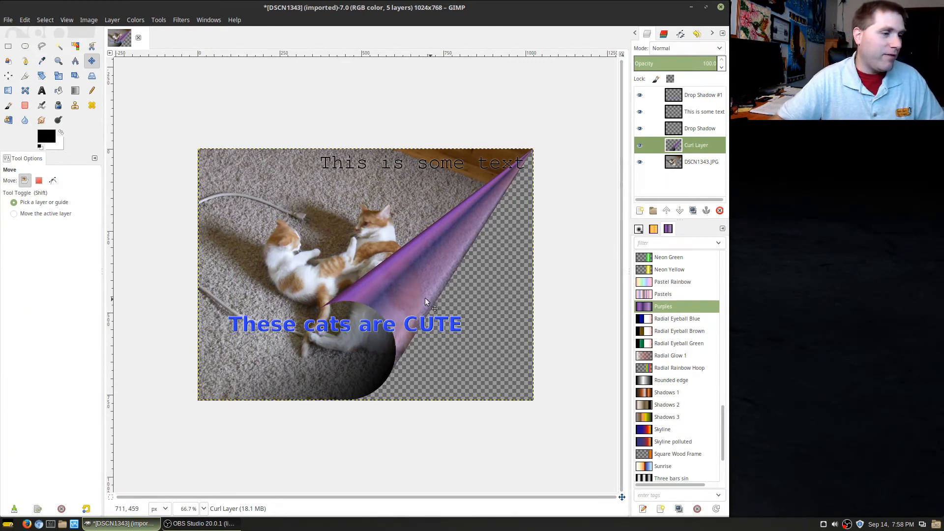
key(ctrl+z)
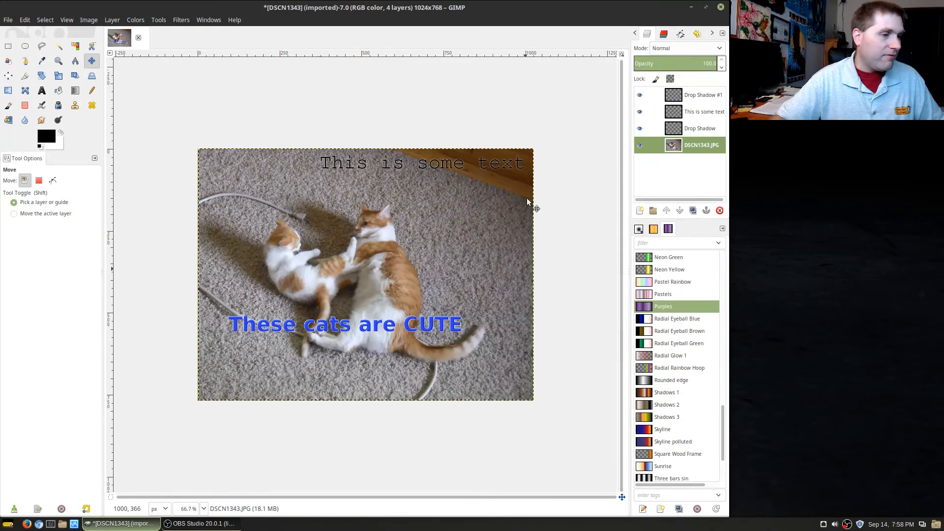
Start Pagecurl again on the photo layer and set the curl's opacity to 46
click(167, 21)
mouse_move(181, 19)
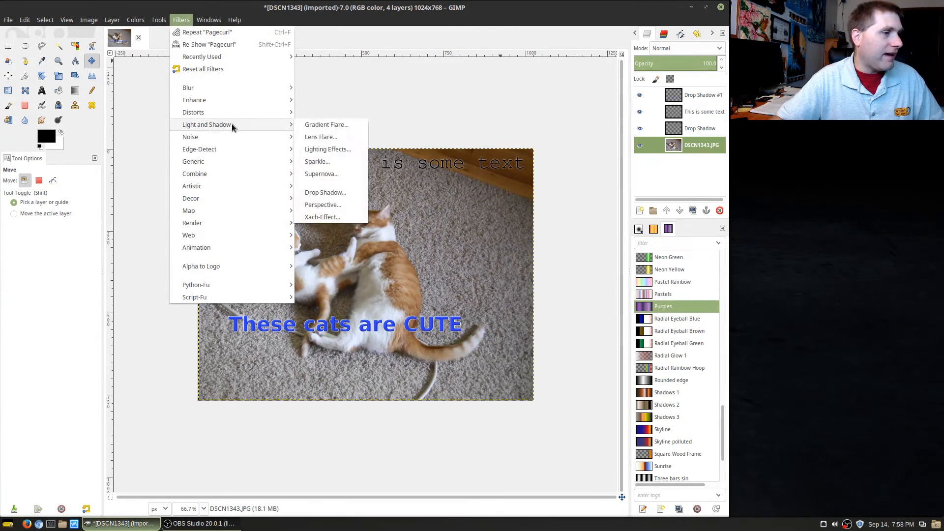
mouse_move(232, 118)
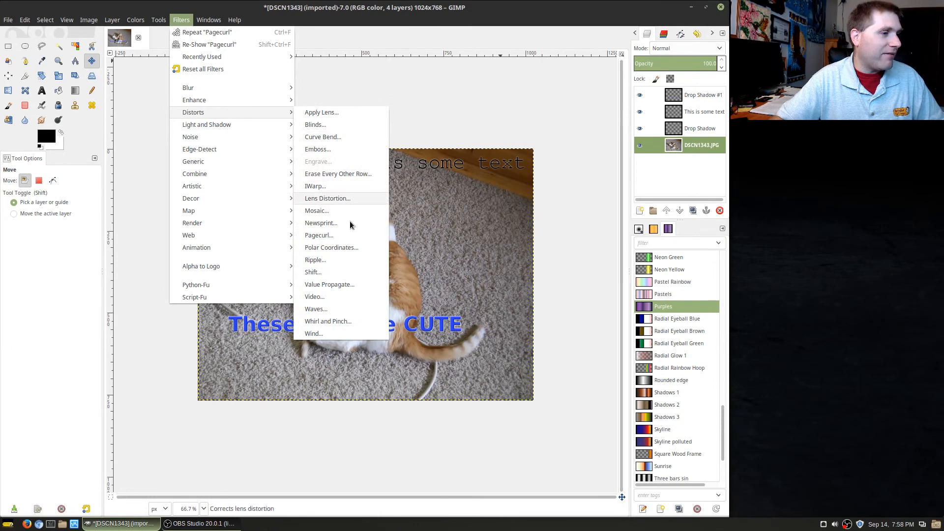
click(344, 236)
drag(423, 140, 713, 170)
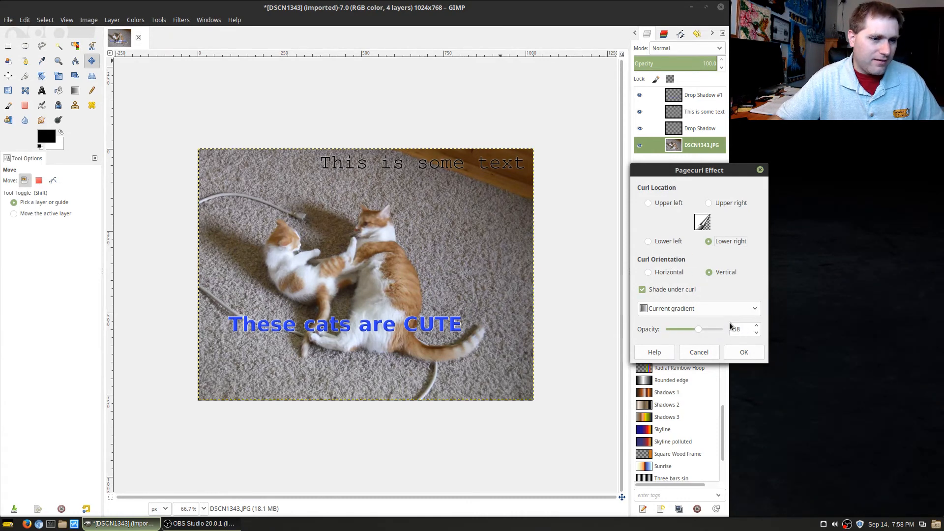
drag(702, 329, 692, 330)
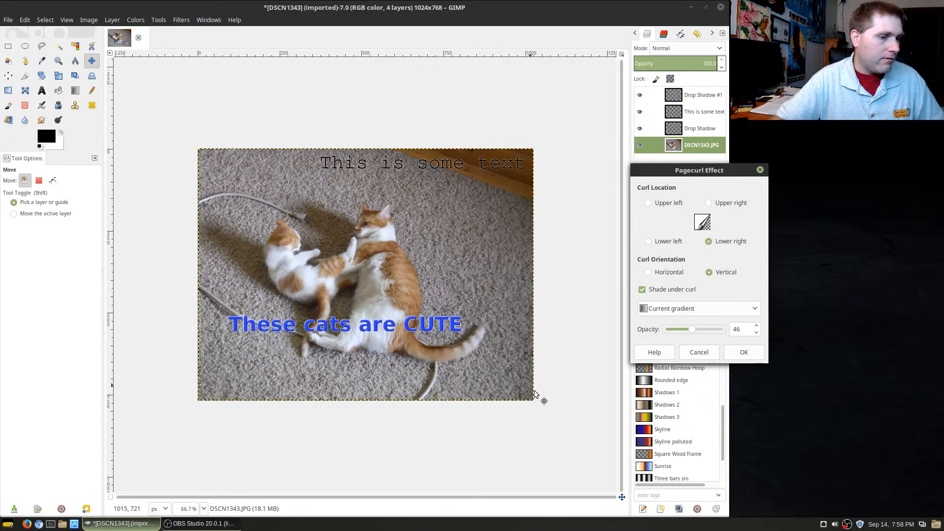
Try the page curl on a rectangular selection of about 564 × 377 px at the photo's lower-right corner, undo it, and clear the selection
click(8, 45)
drag(544, 401, 359, 278)
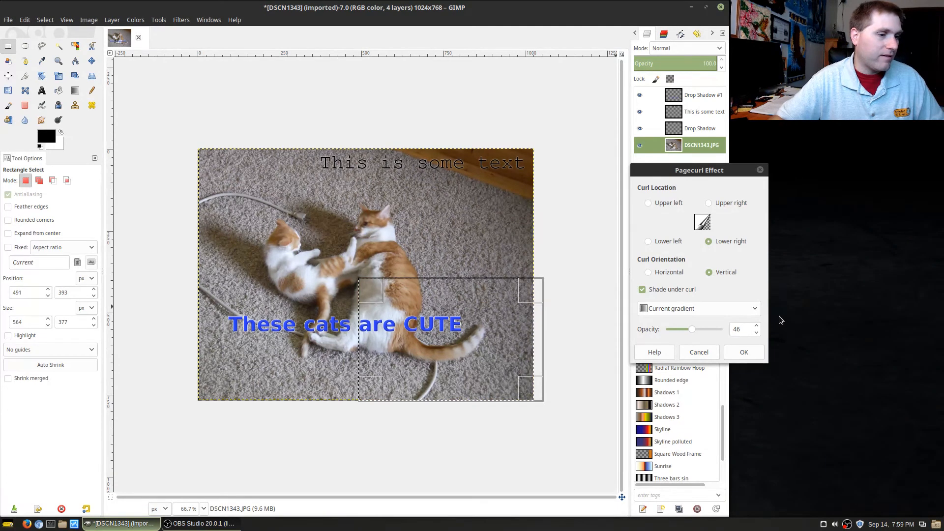
click(737, 352)
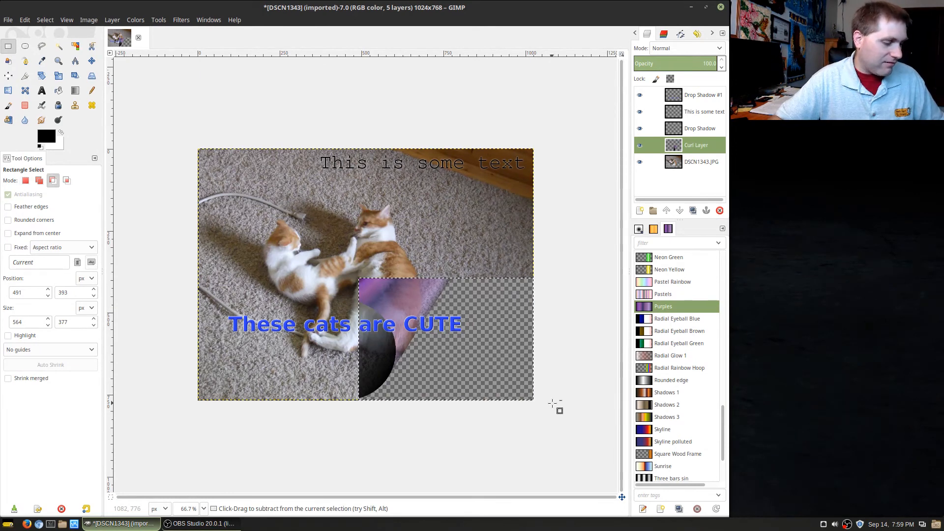
key(ctrl+z)
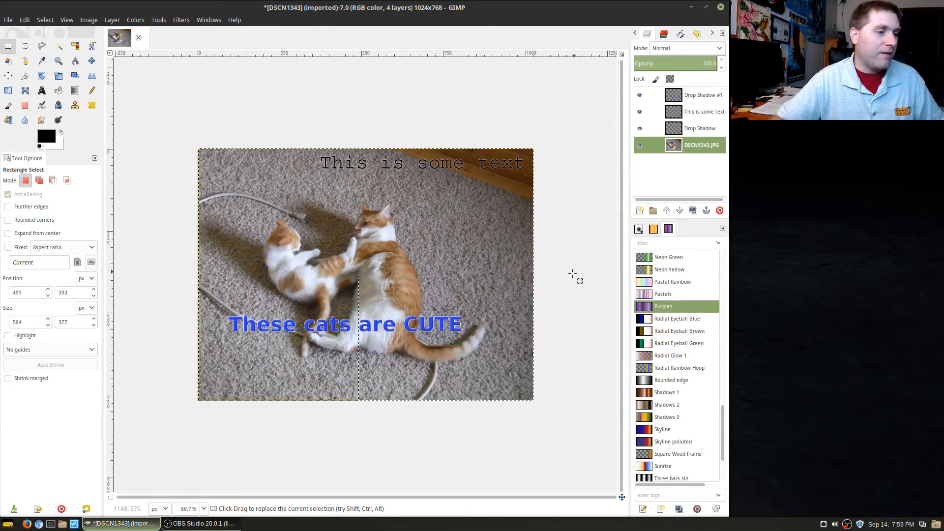
key(shift+ctrl+a)
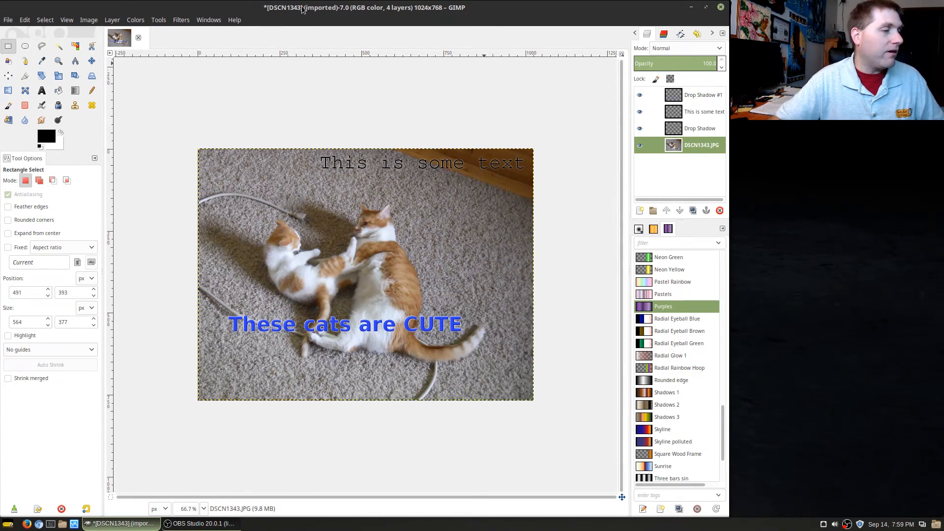
Start the Waves distortion on the photo layer, previewing Blacken mode and the Reflective option before settling on non-reflective Smear
click(181, 19)
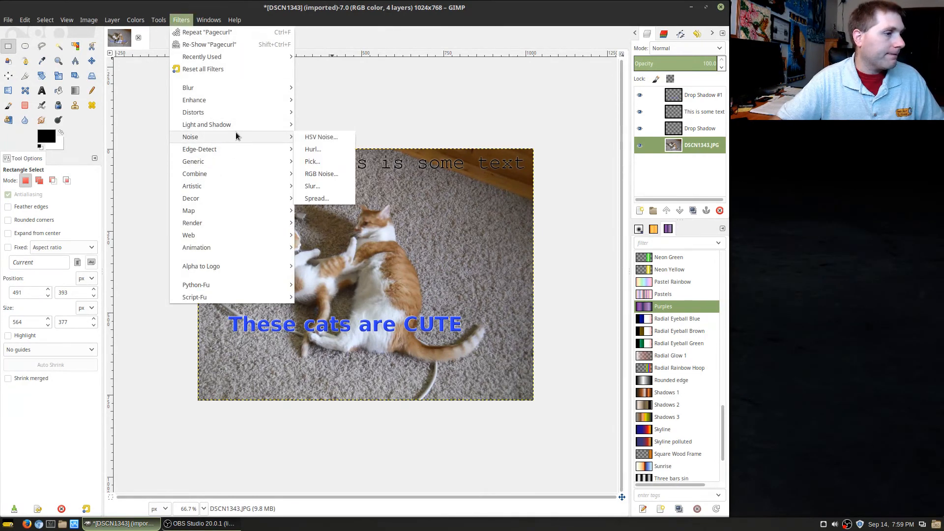
mouse_move(256, 125)
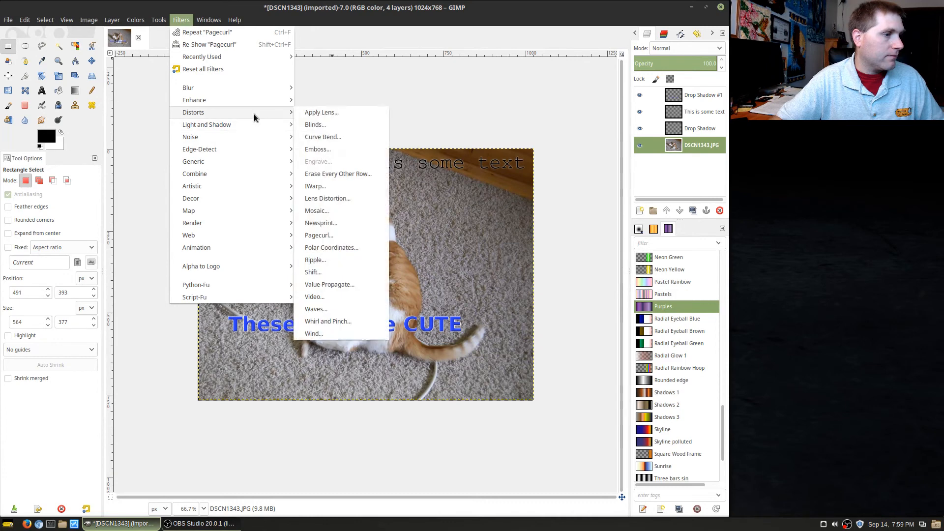
click(345, 309)
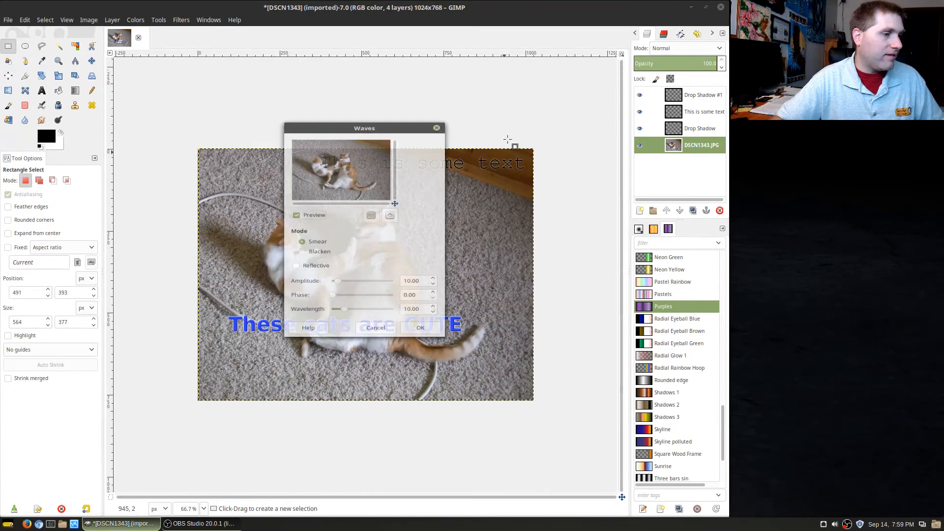
drag(406, 103, 739, 153)
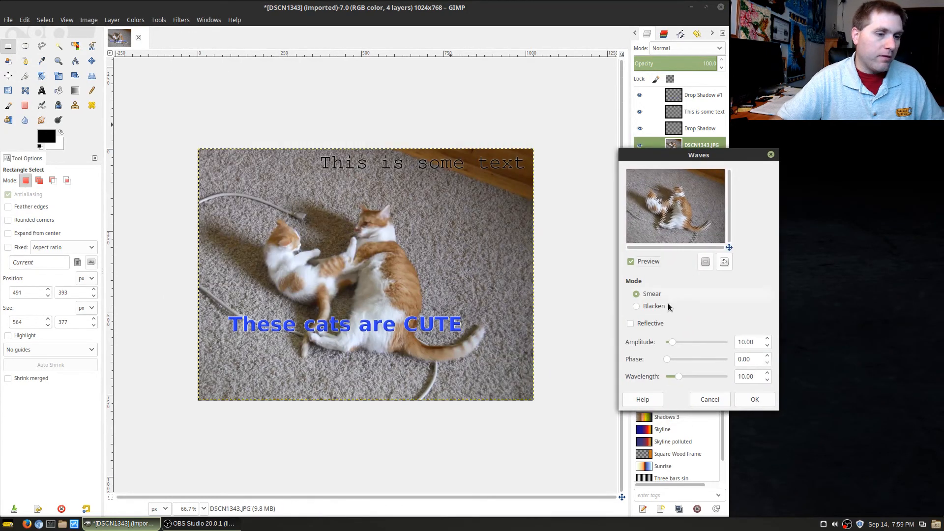
click(654, 305)
click(642, 292)
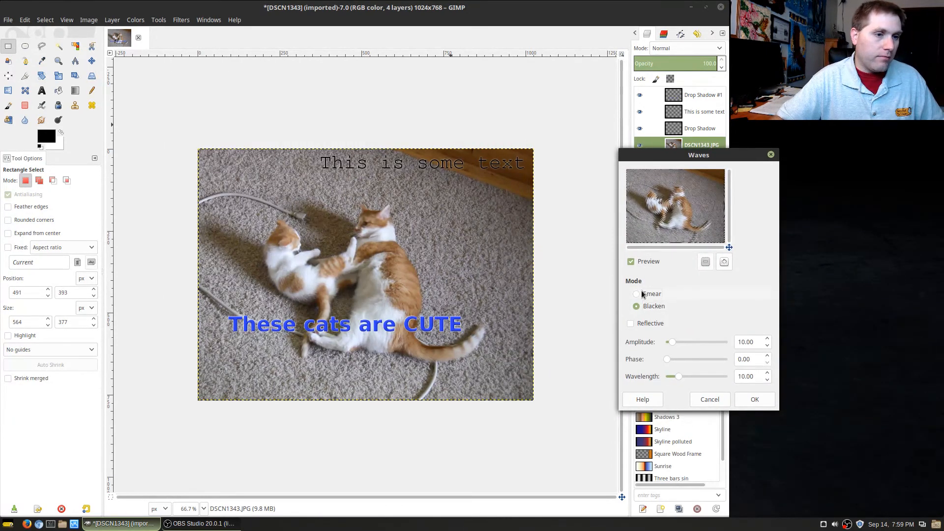
click(642, 326)
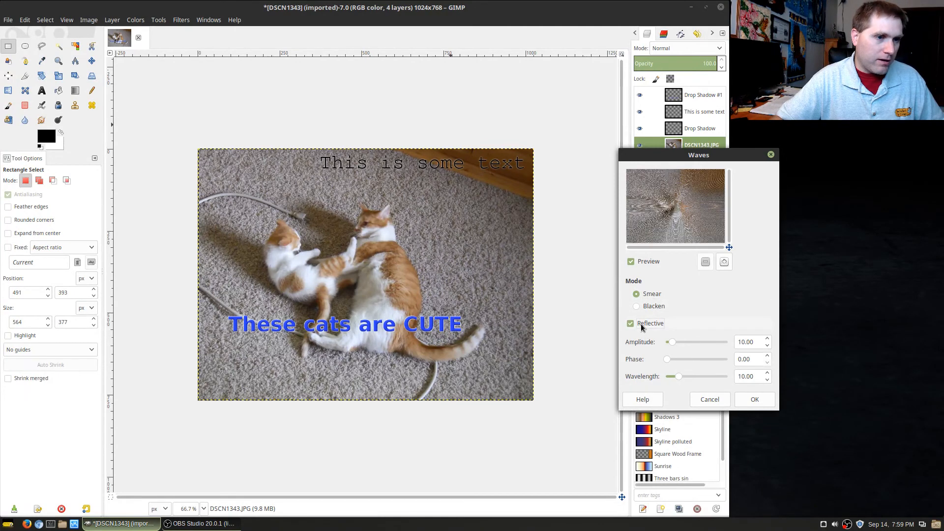
click(645, 324)
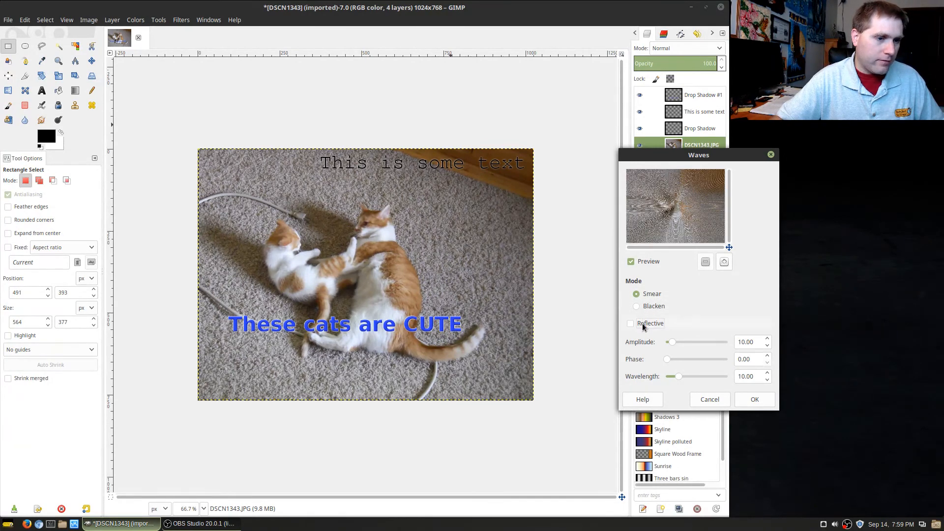
Try the Waves distortion on the photo with amplitude 2.84 and wavelength 4.00, and undo it
drag(674, 344, 670, 346)
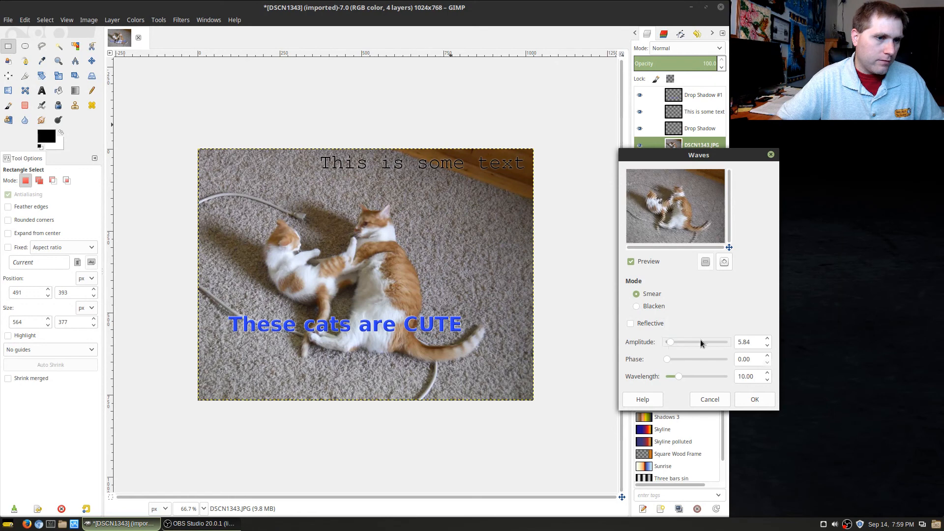
click(768, 346)
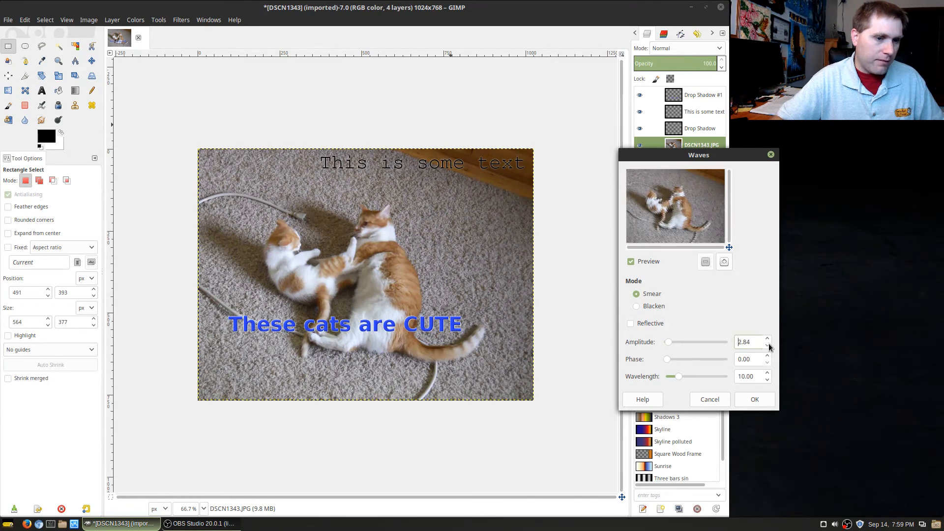
click(767, 381)
click(767, 381)
click(767, 382)
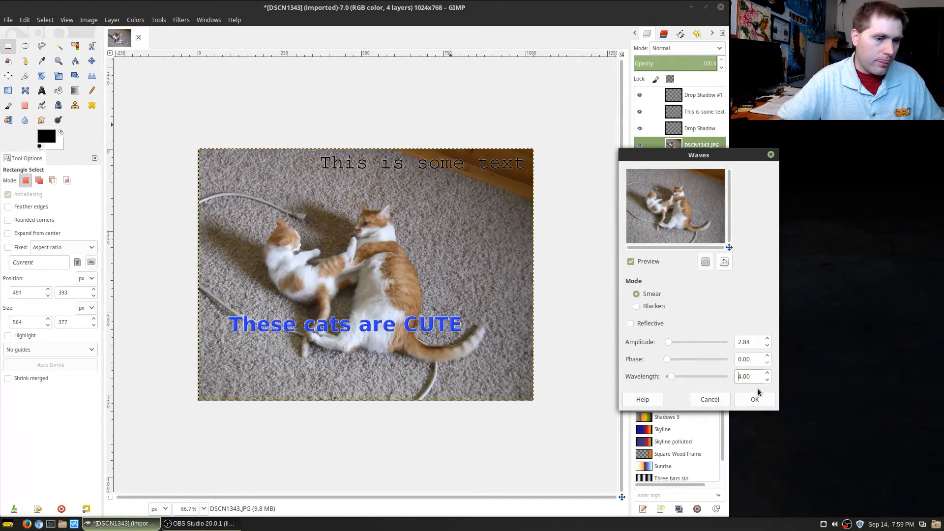
click(754, 400)
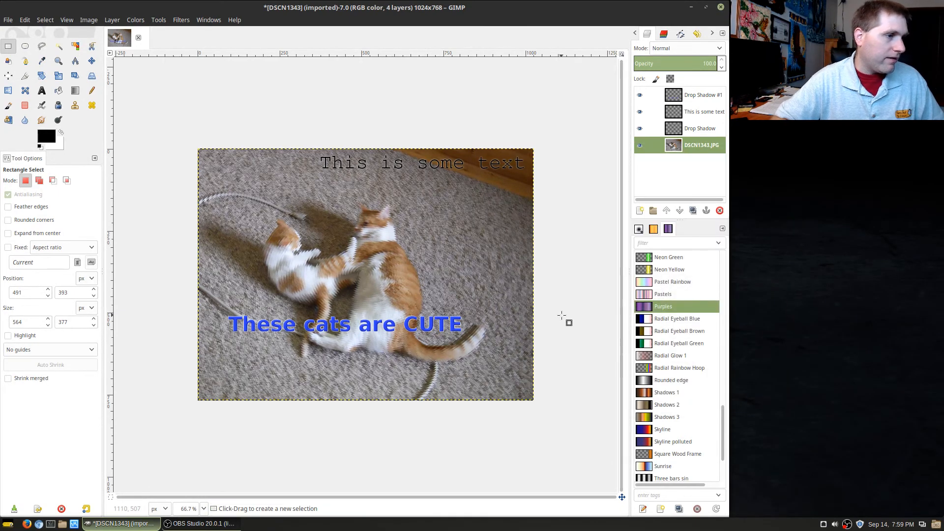
key(ctrl+z)
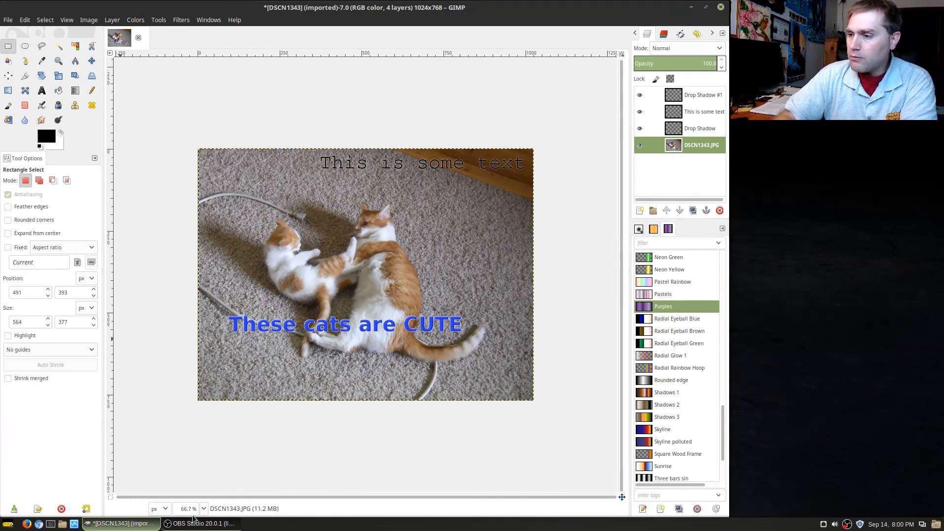
key(alt+Tab)
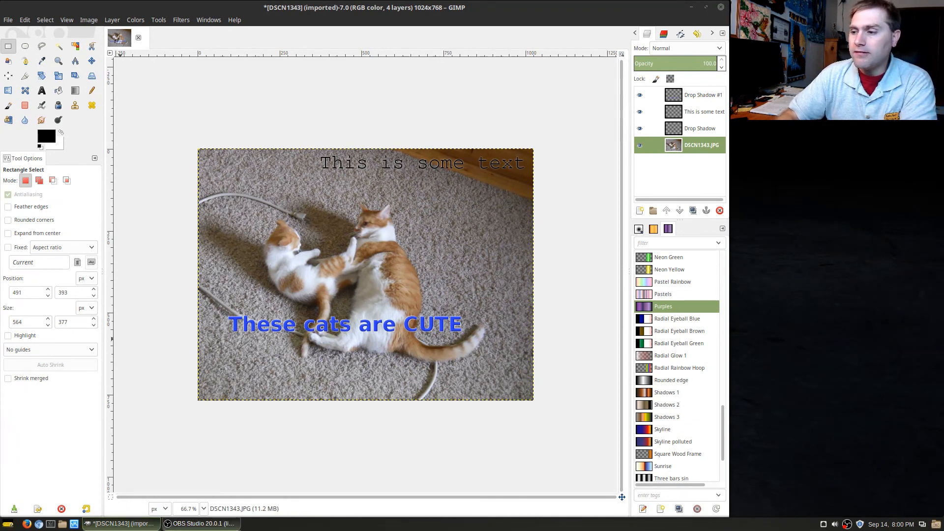